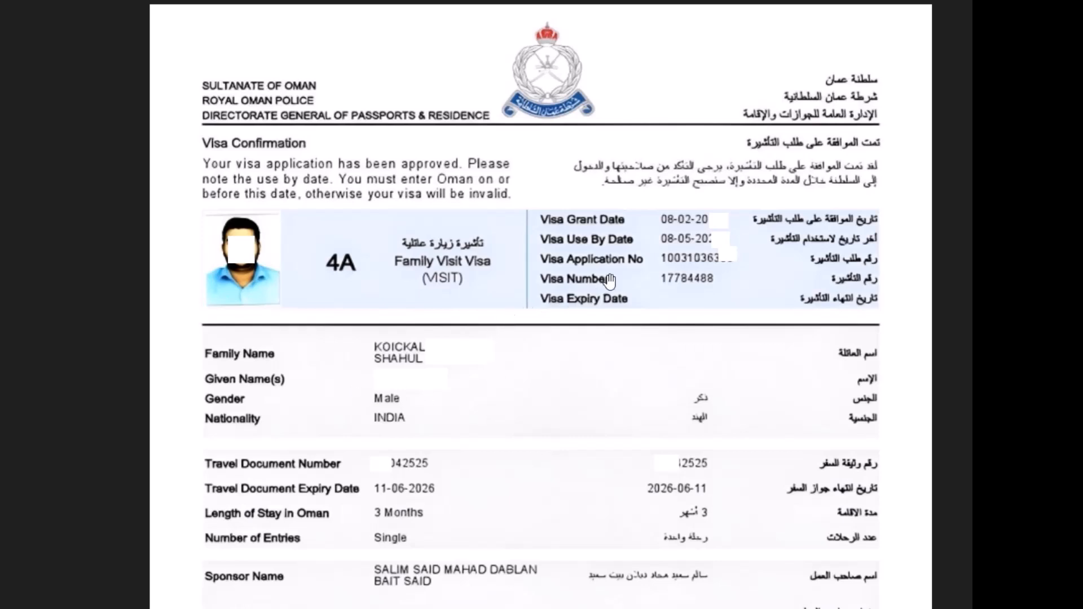
- Scroll down through the Global Visa Mentor channel's Home page
left_click_drag(646, 399, 641, 304)
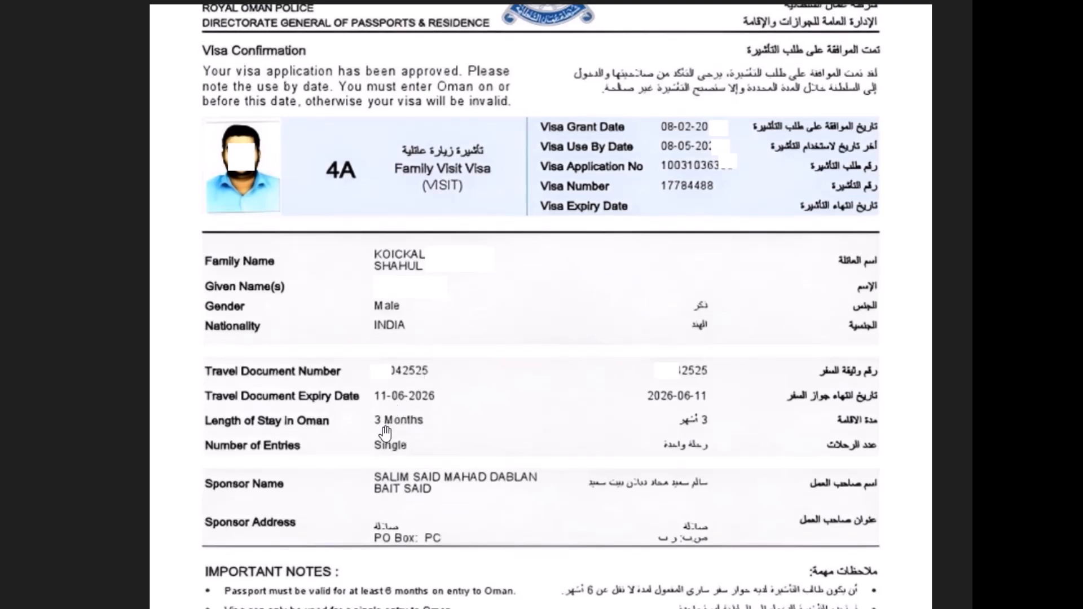
left_click_drag(507, 323, 509, 434)
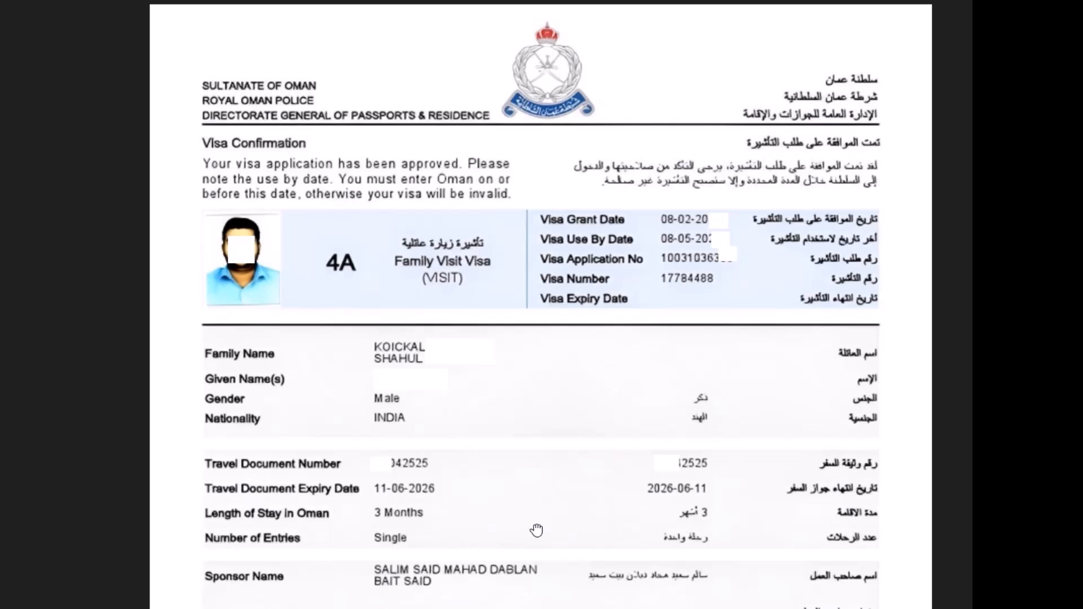
left_click_drag(536, 532, 503, 546)
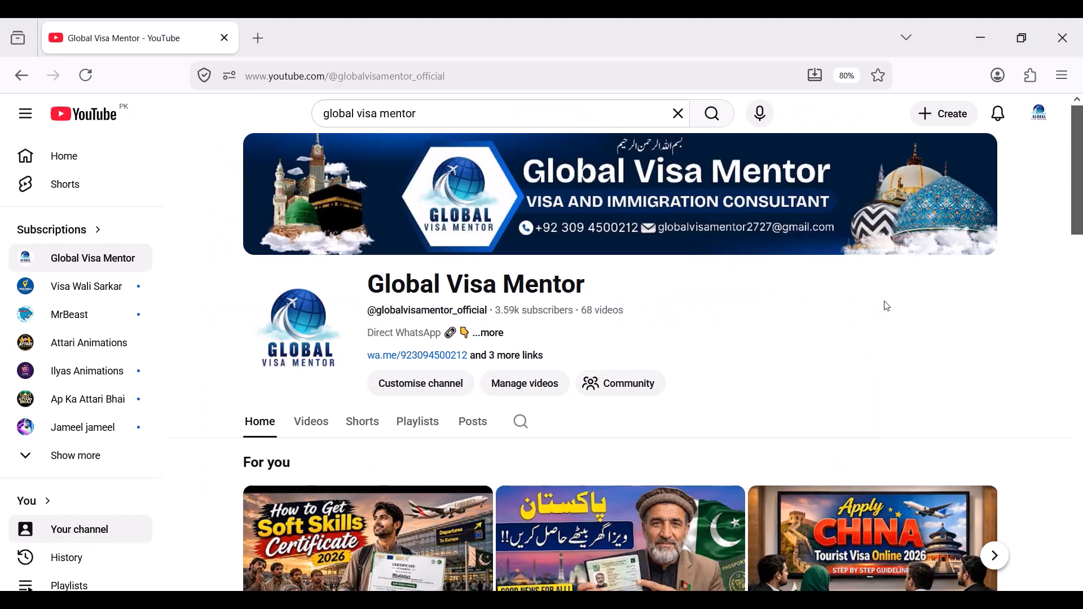
scroll(996, 305, "down", 3)
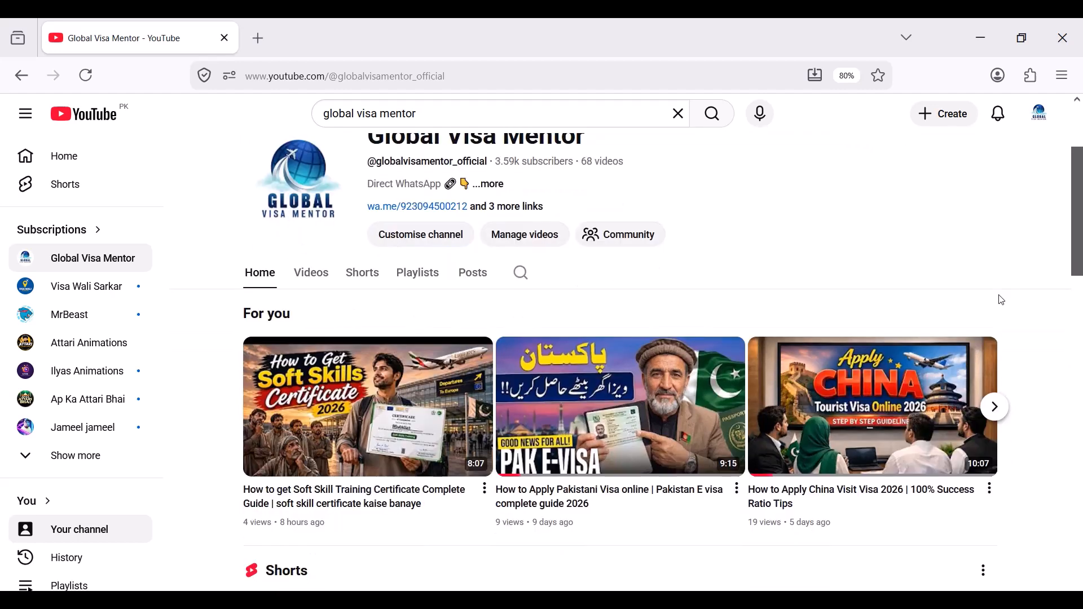
scroll(994, 317, "down", 3)
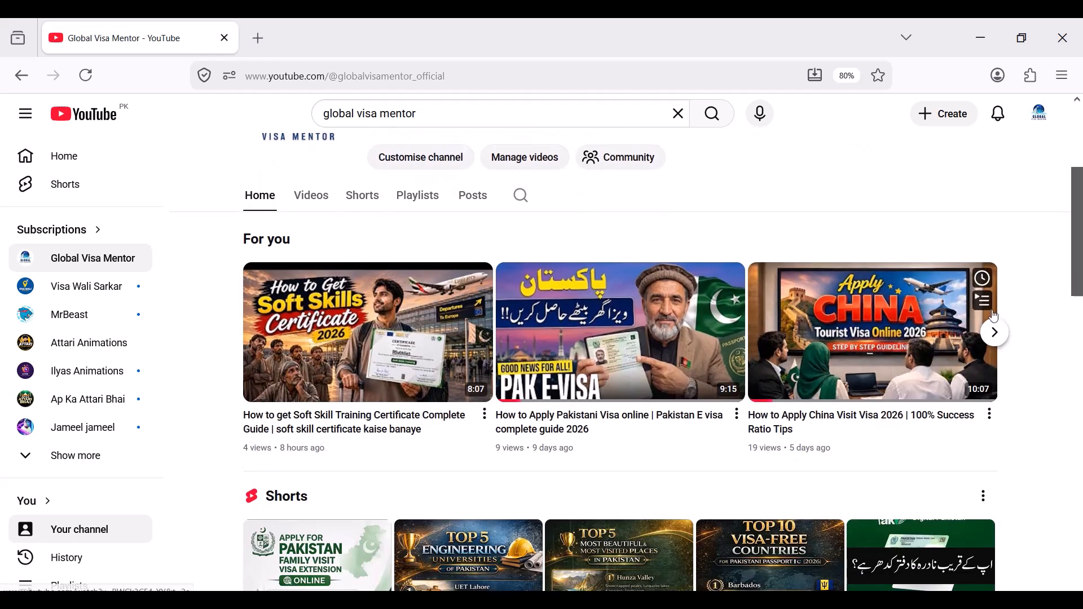
scroll(995, 317, "down", 6)
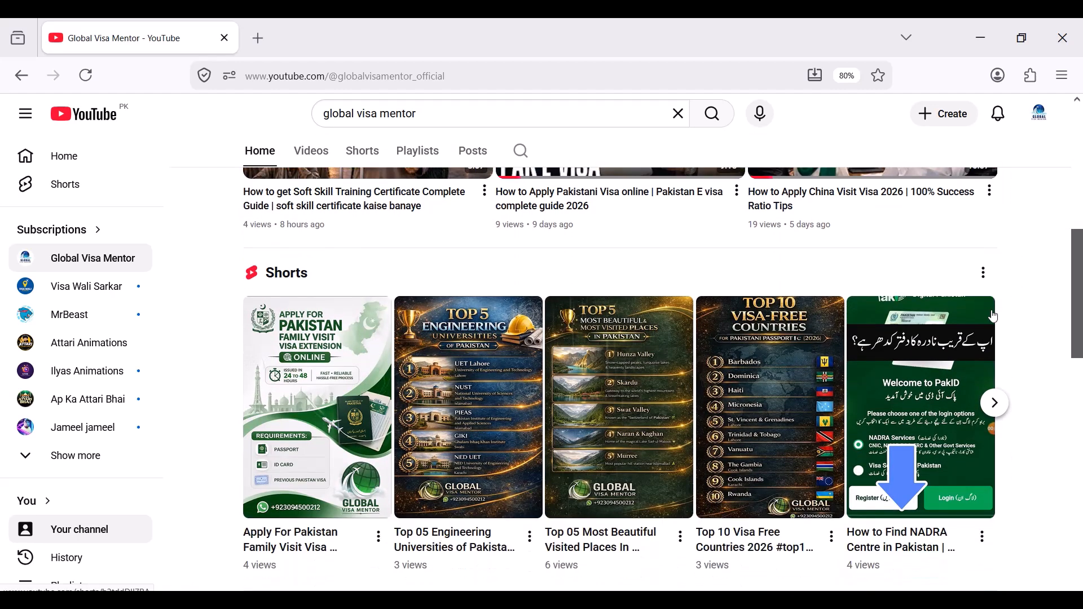
scroll(994, 317, "down", 1)
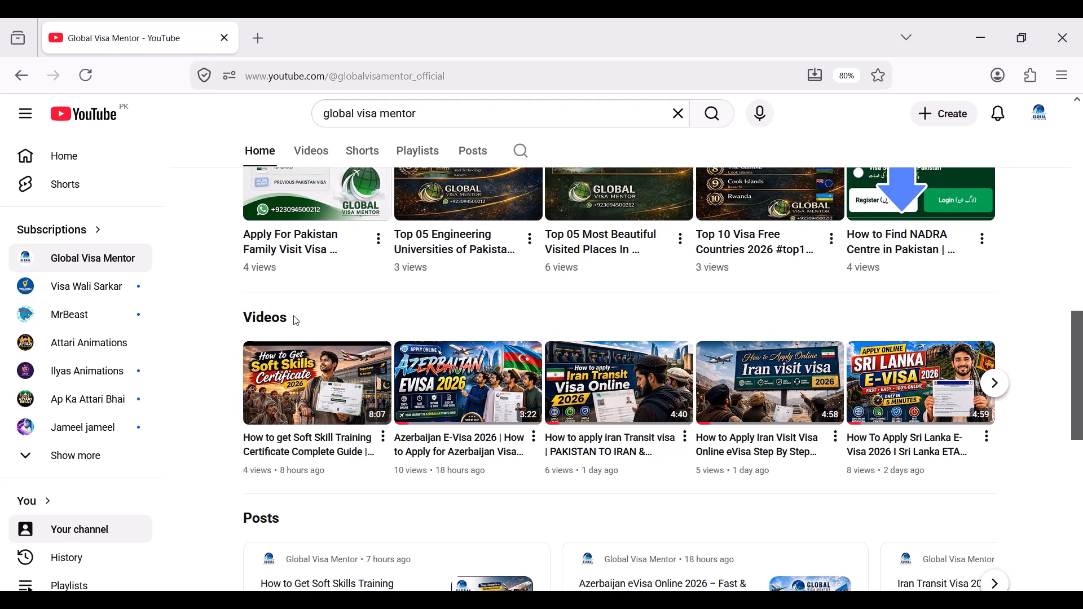
- Open the channel's Videos tab, browse the uploads grid, then return to the top
left_click(262, 326)
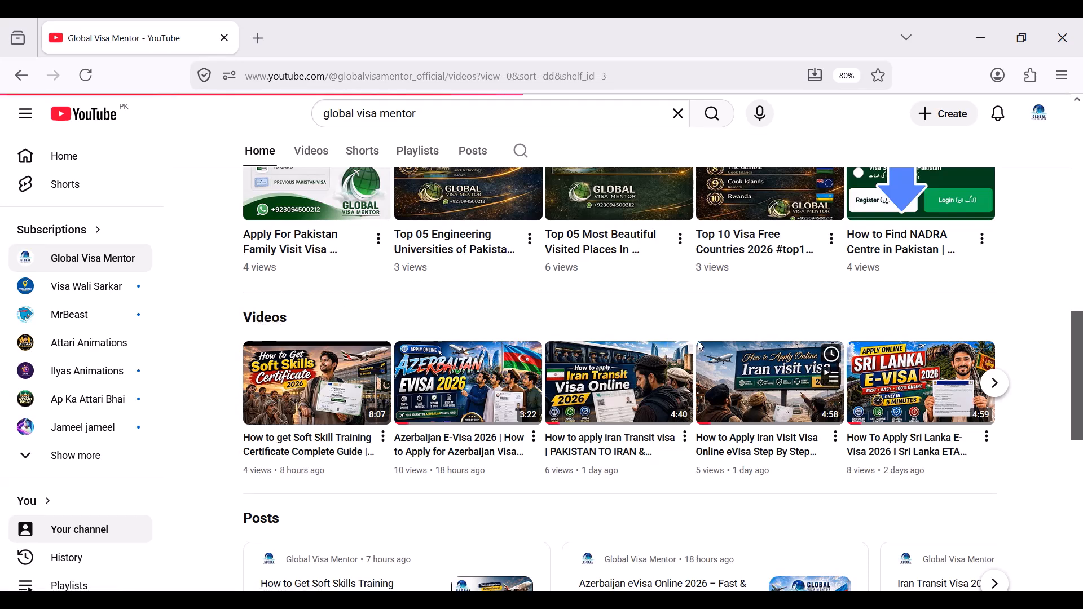
scroll(906, 335, "down", 3)
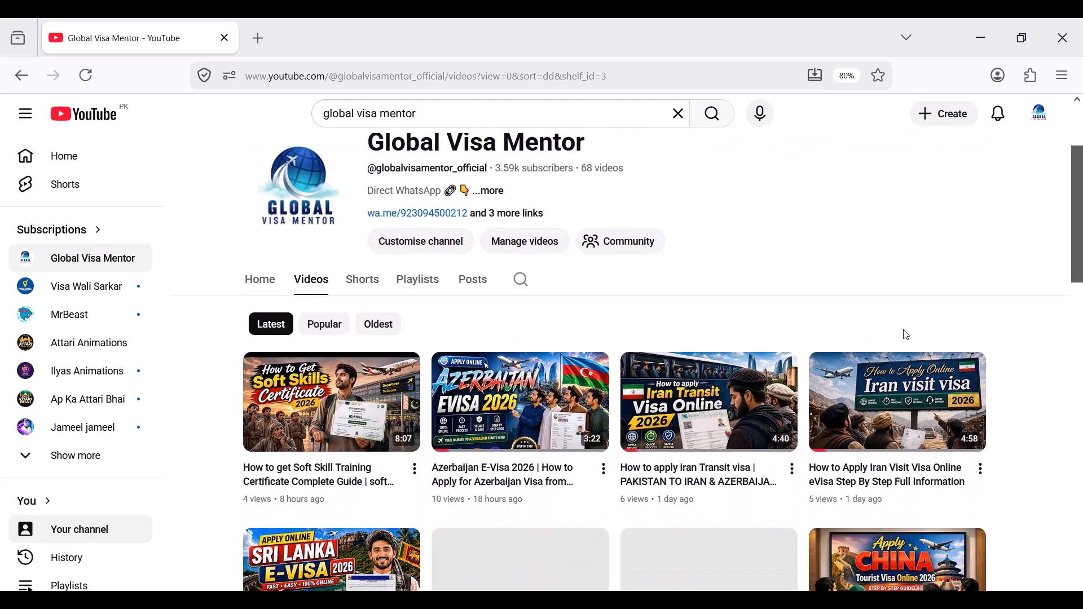
scroll(907, 337, "down", 2)
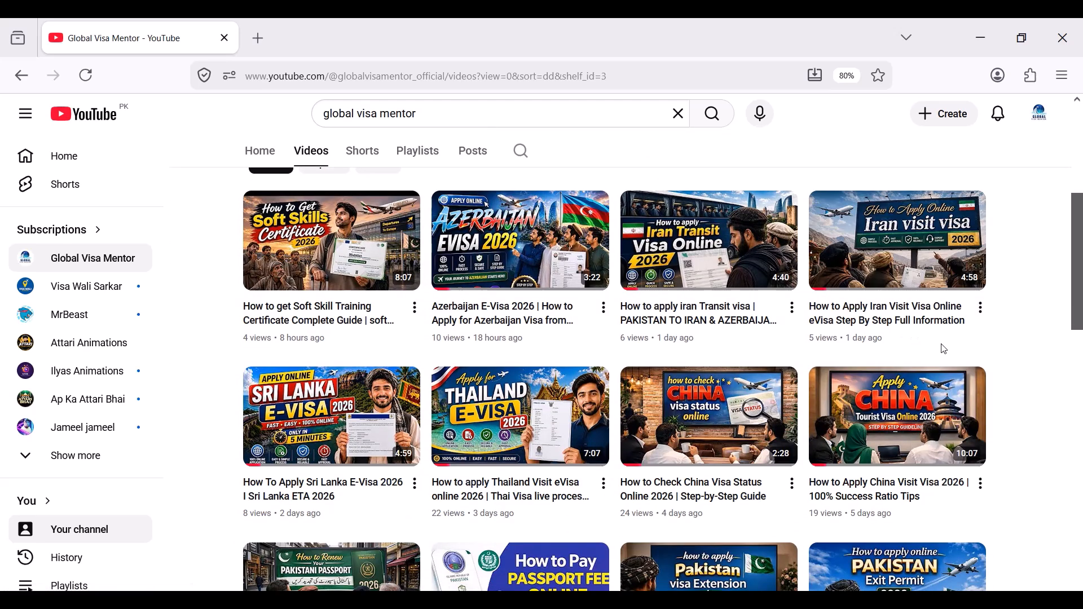
scroll(1024, 363, "down", 5)
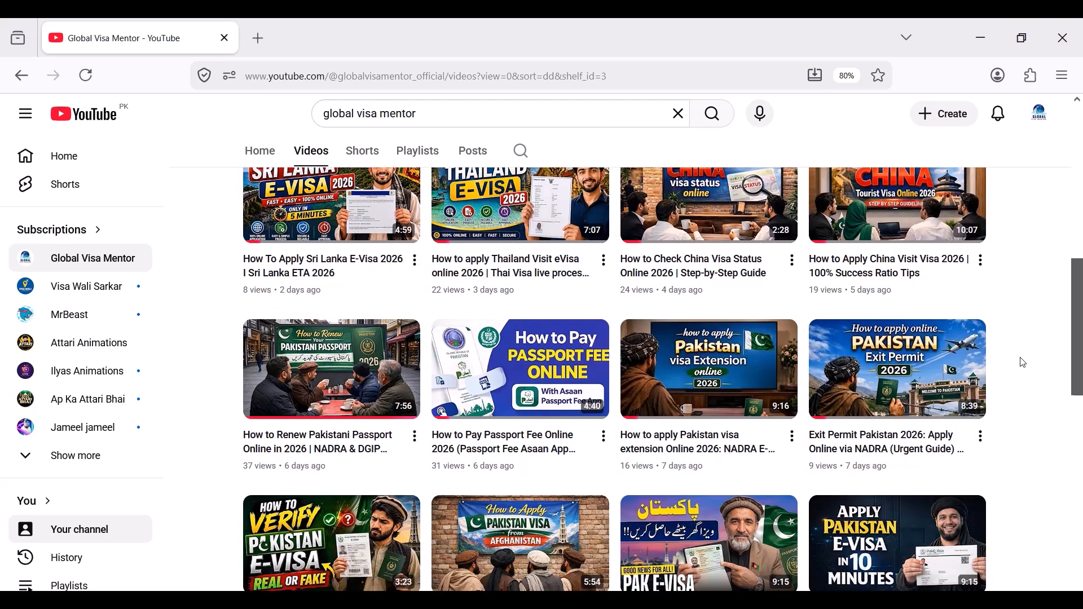
scroll(1023, 362, "down", 3)
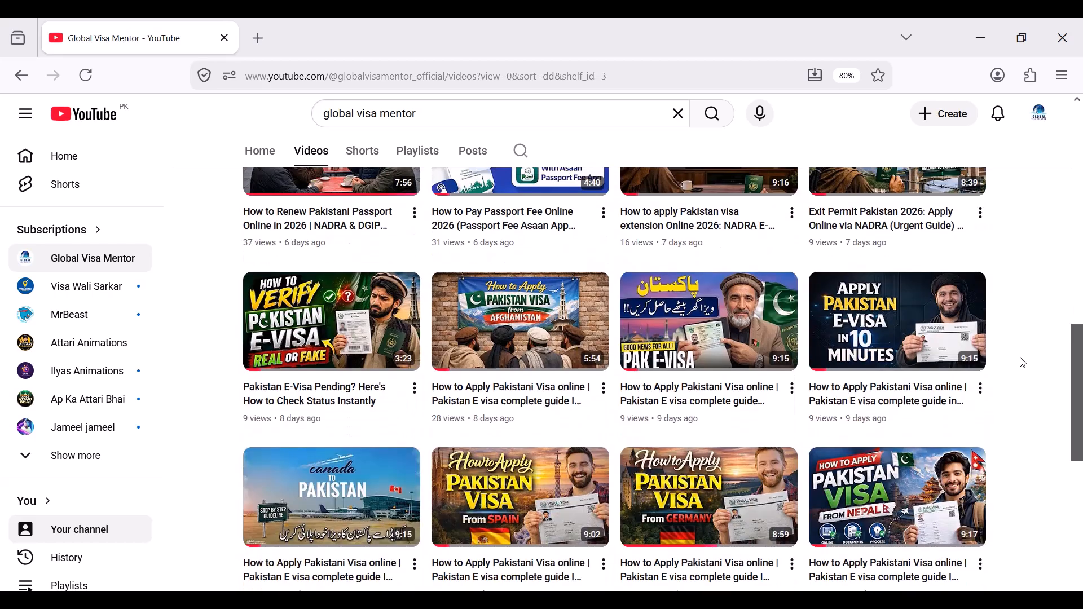
scroll(1024, 362, "down", 6)
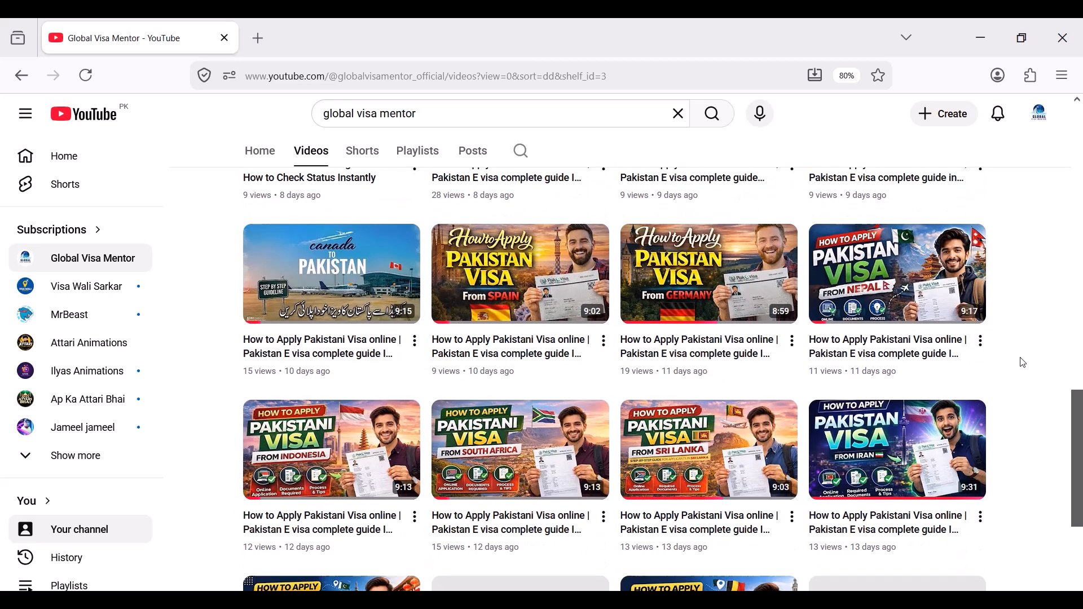
scroll(1023, 363, "down", 4)
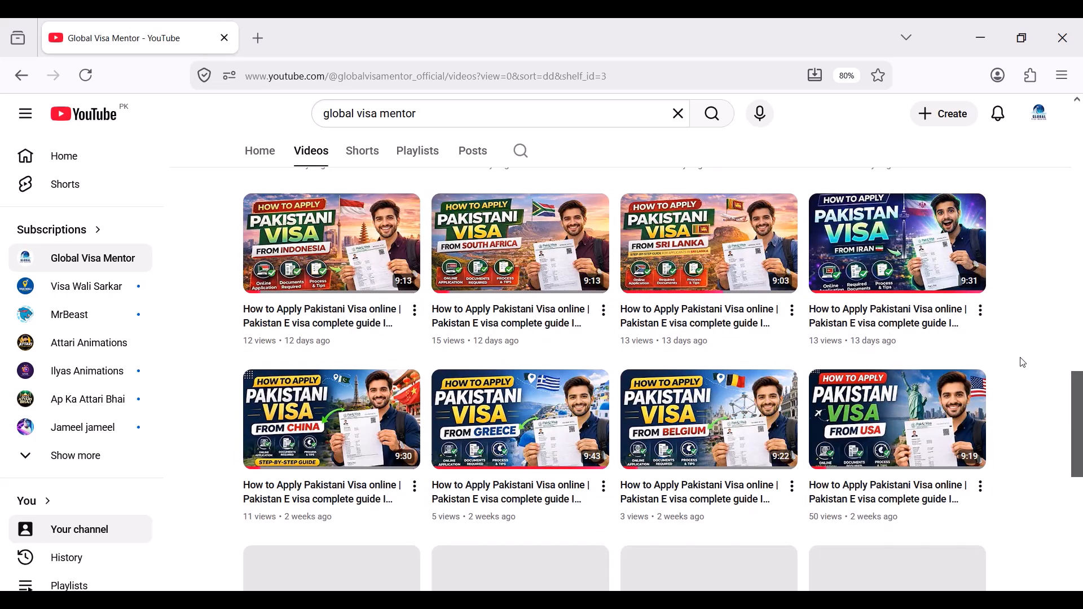
scroll(1024, 362, "down", 3)
scroll(1023, 362, "down", 3)
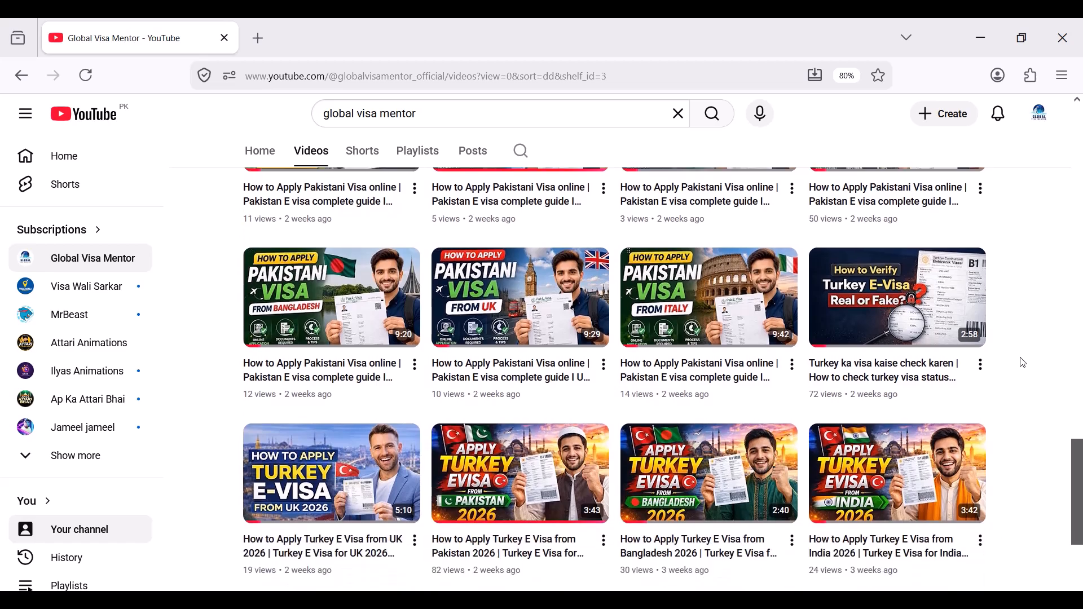
scroll(1023, 362, "down", 1)
scroll(1024, 362, "up", 20)
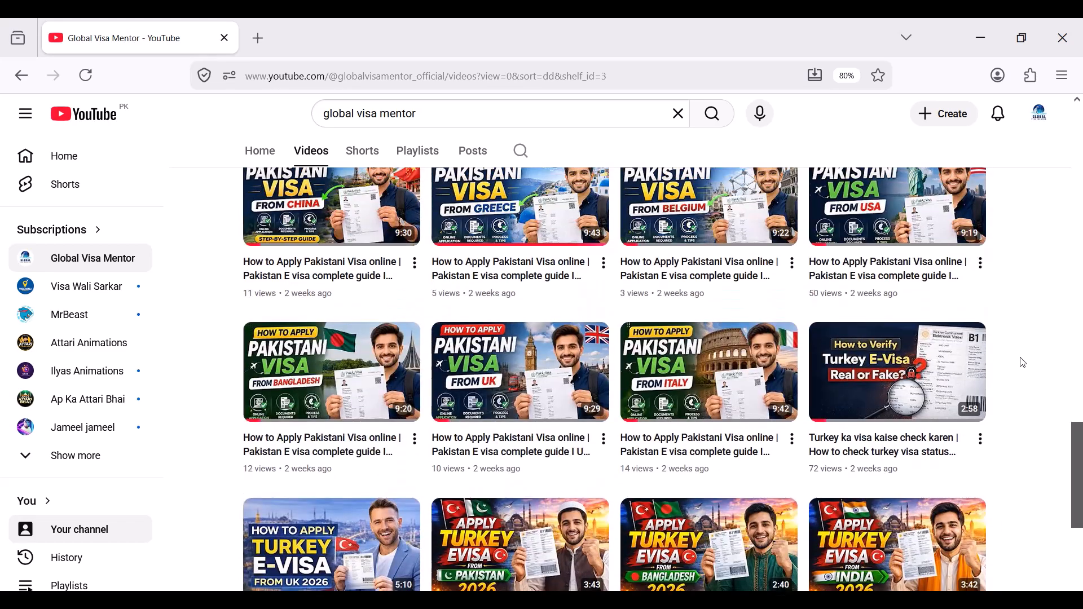
scroll(1023, 362, "up", 6)
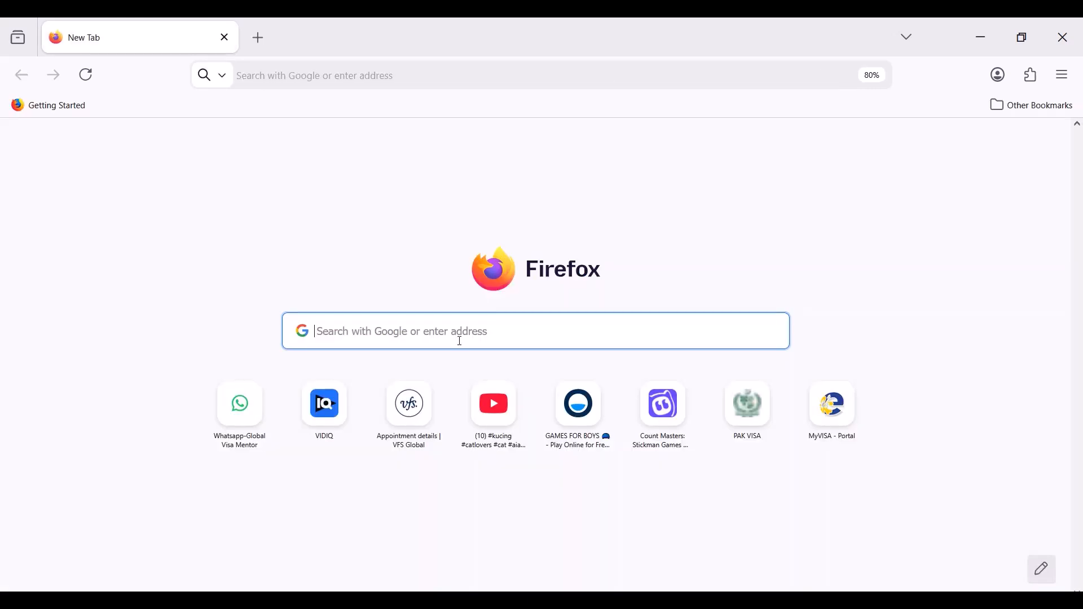
- Search Google for 'oman evisa' and open the official Royal Oman Police eVisa home page
type("oman evisa")
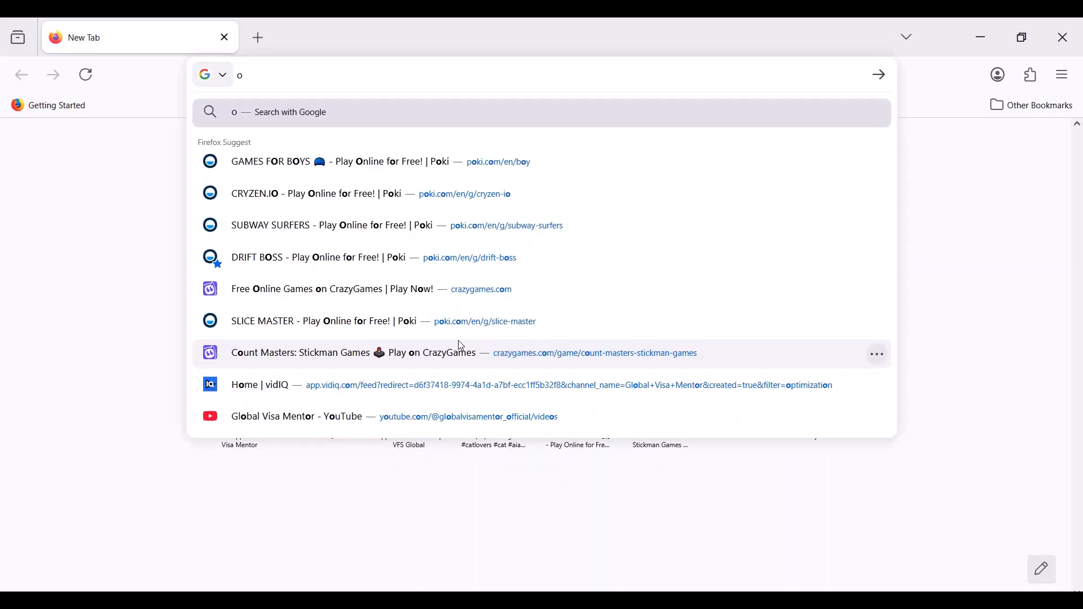
key("Return")
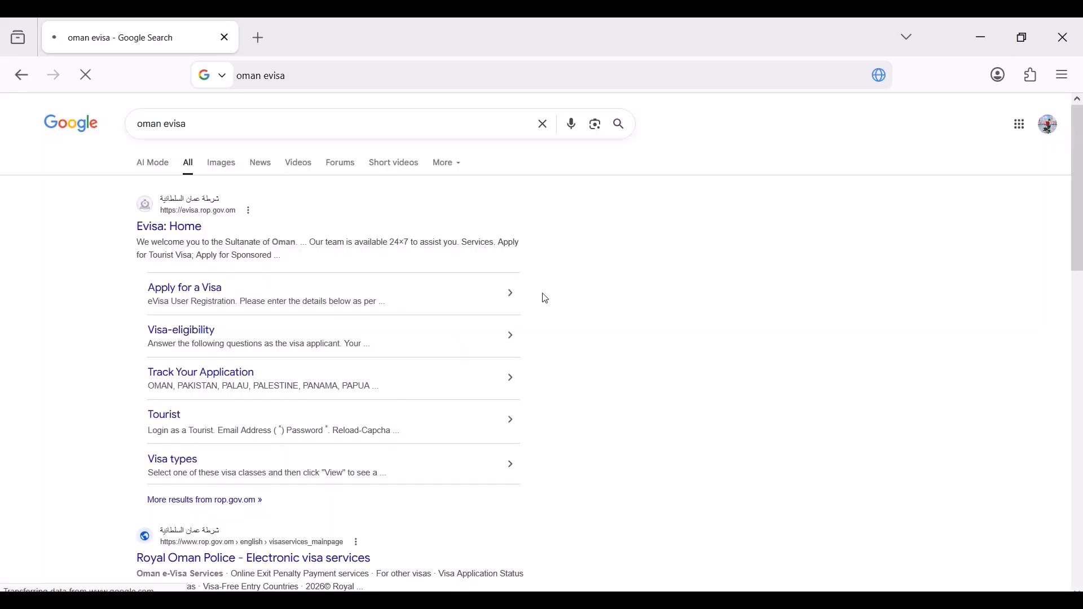
left_click(190, 234)
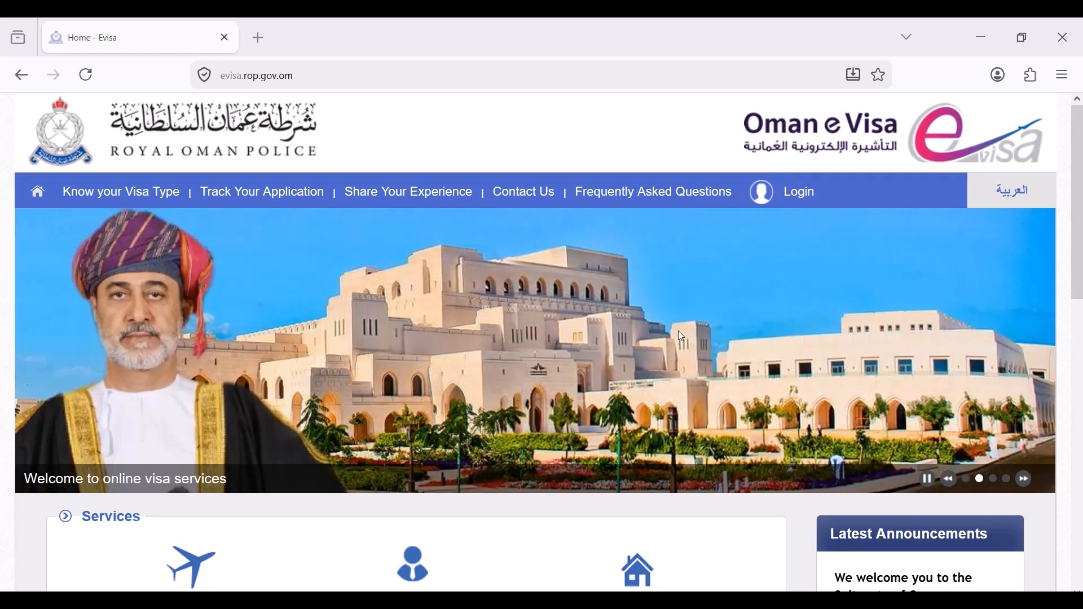
scroll(1071, 233, "down", 5)
scroll(1071, 233, "up", 5)
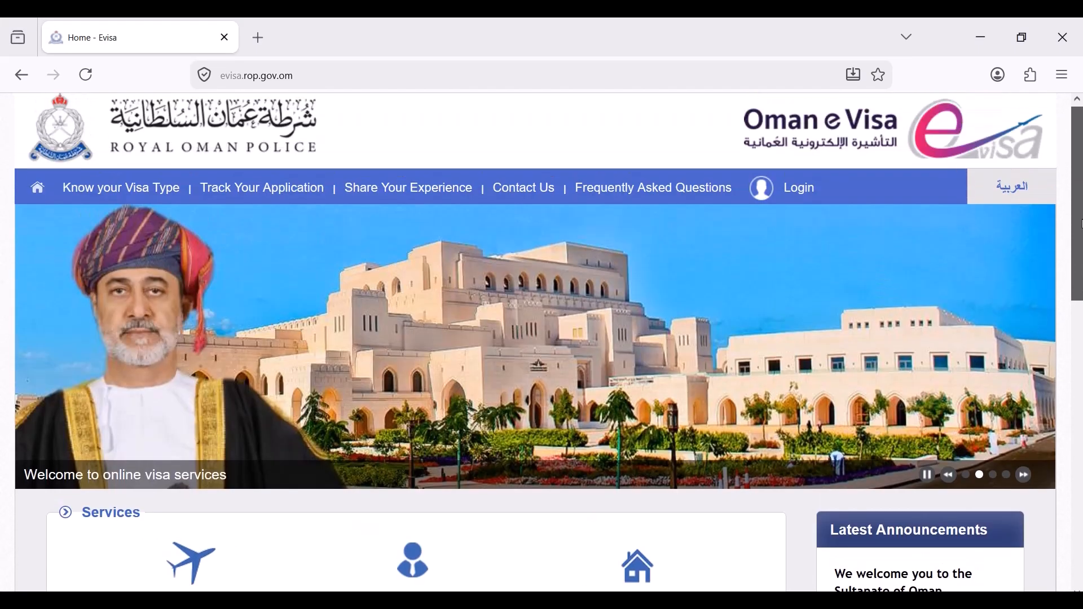
mouse_move(798, 194)
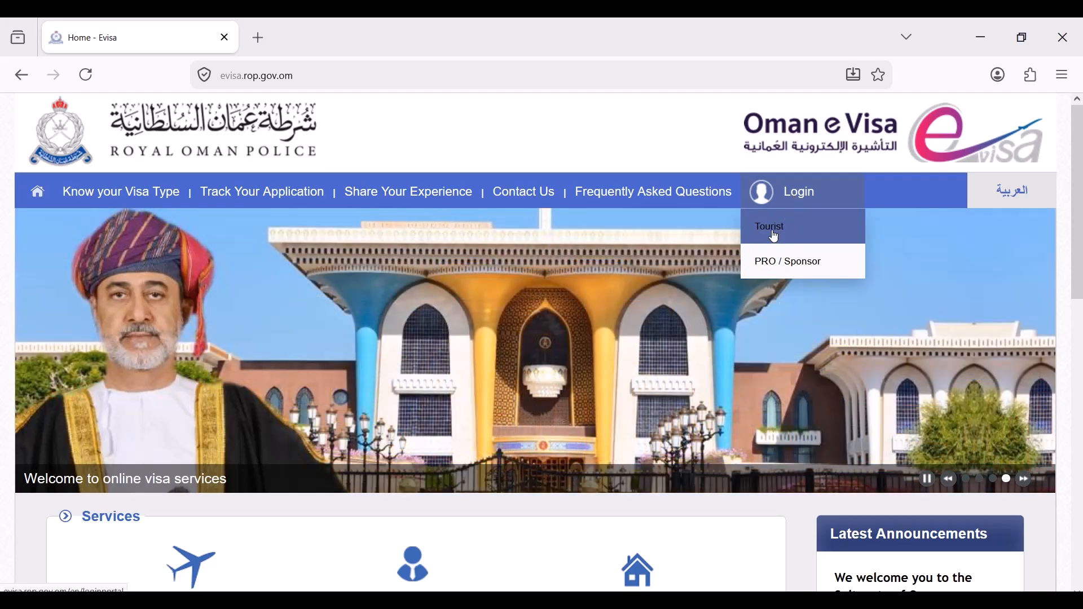
- Go to the Tourist login page and start registering a new eVisa user
left_click(781, 237)
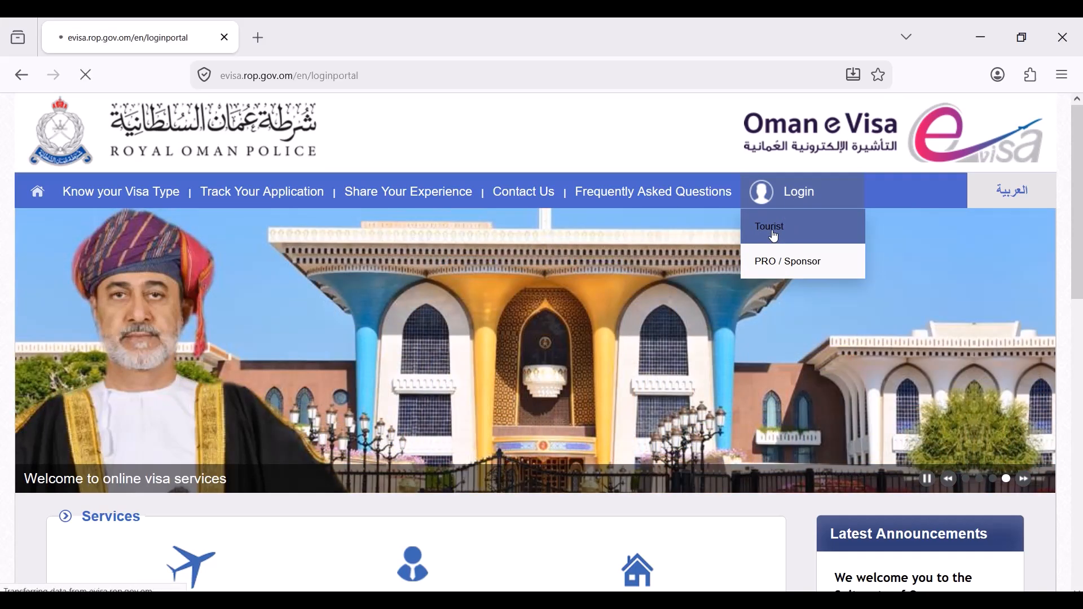
scroll(488, 322, "down", 5)
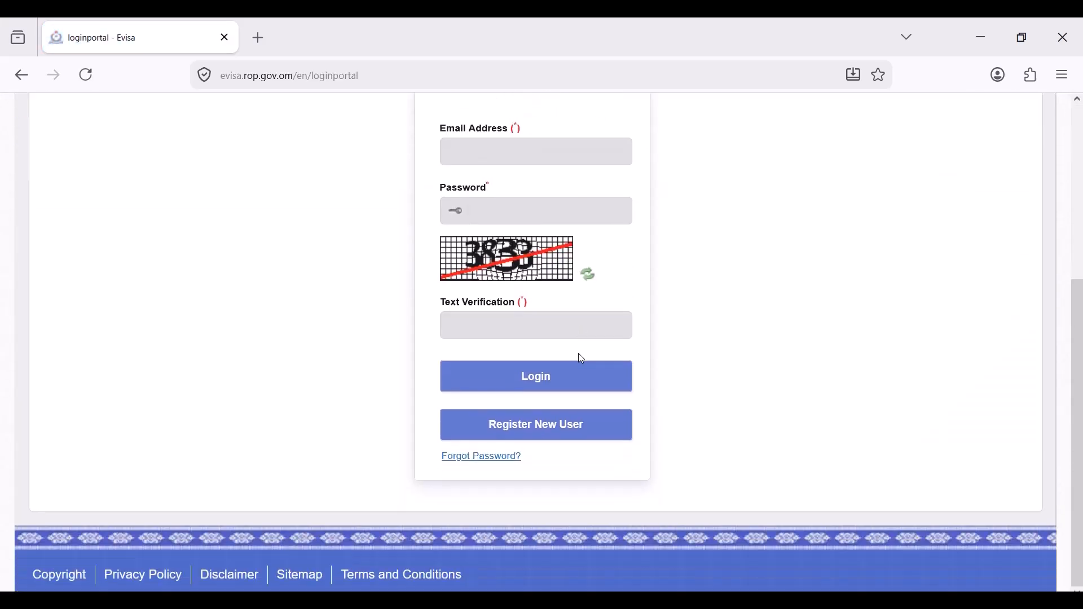
left_click(551, 429)
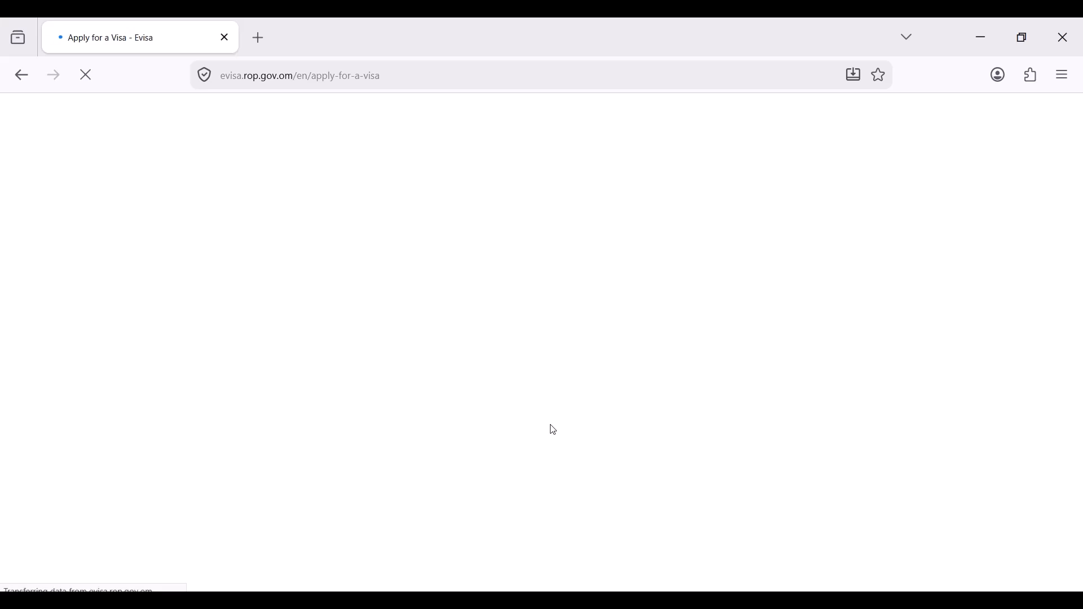
scroll(552, 425, "down", 2)
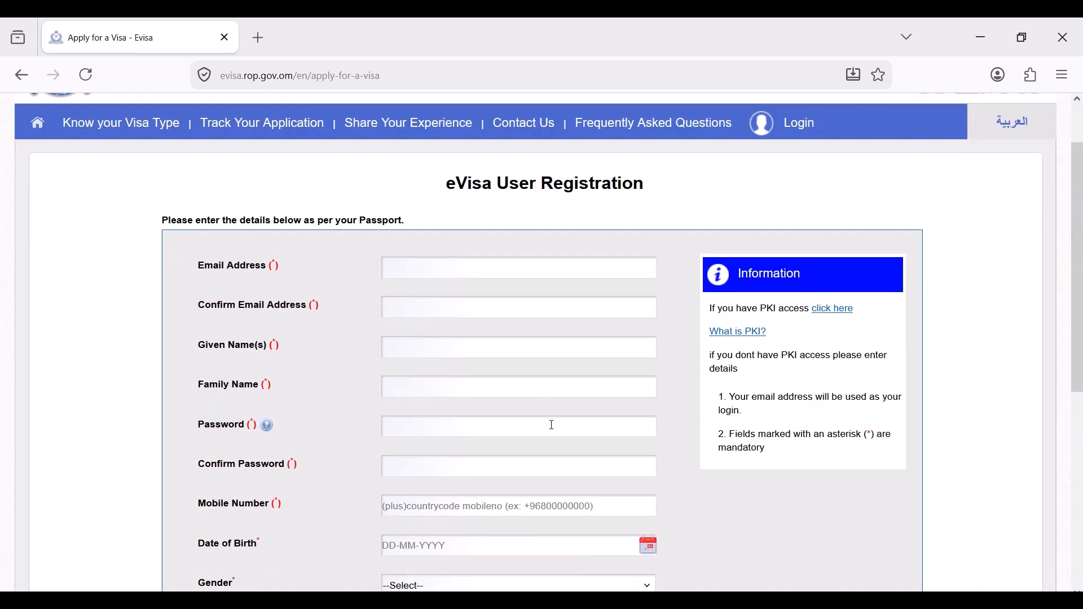
- Enter the registration e-mail, its confirmation, and the user's given and family names
left_click(433, 254)
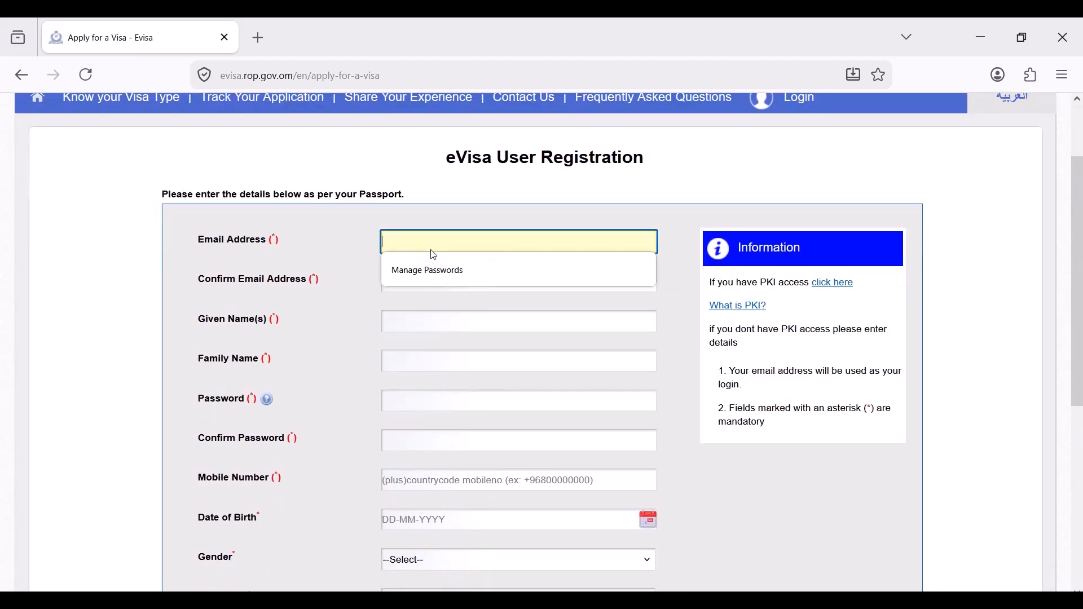
type("123@gmail.com")
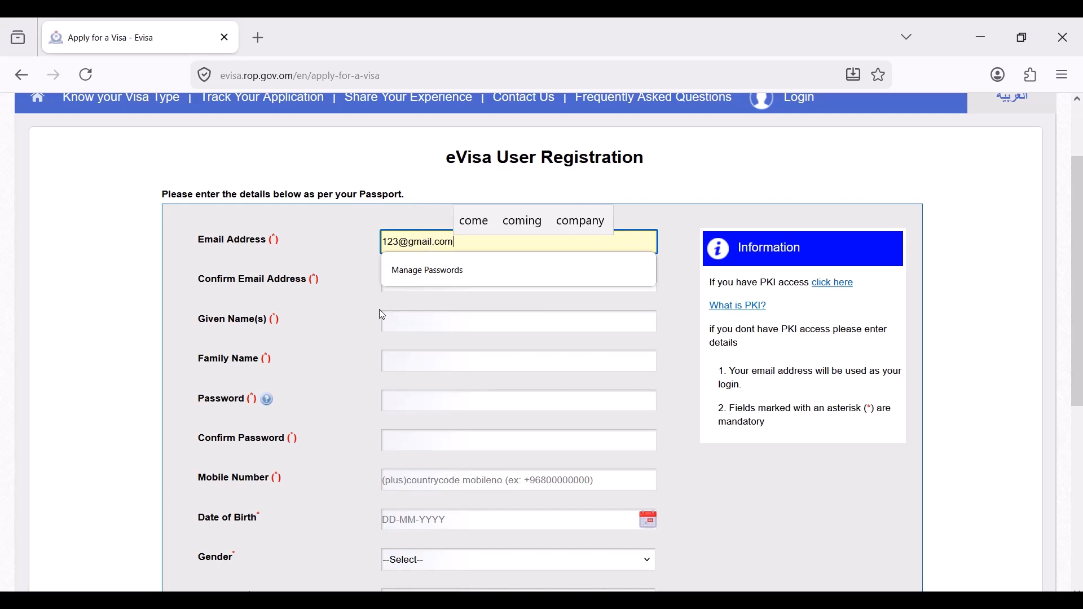
left_click(407, 281)
triple_click(433, 240)
key("ctrl+c")
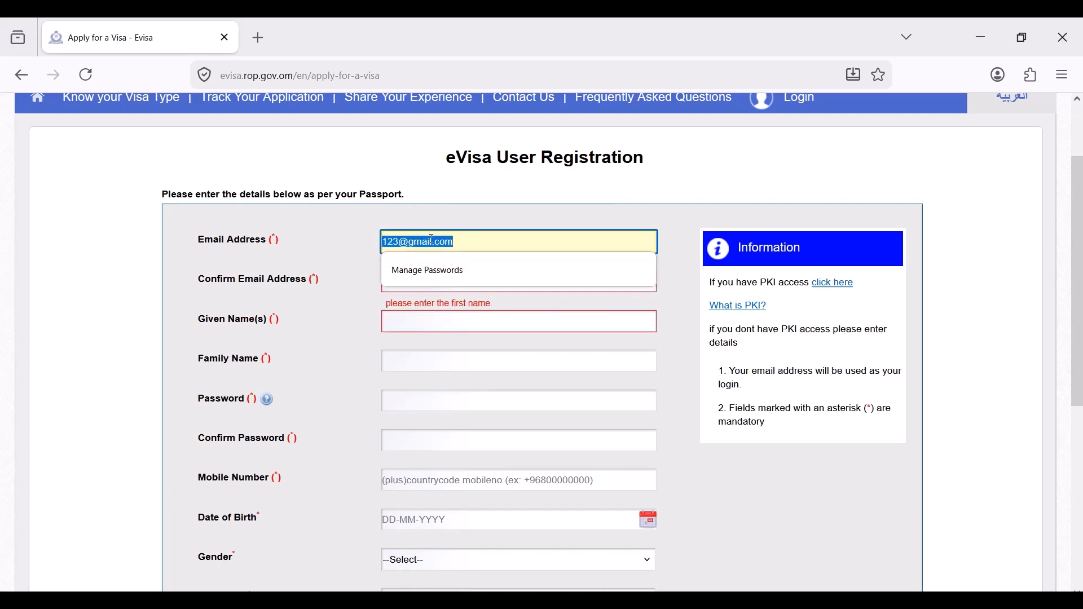
left_click(424, 316)
key("shift+Tab")
key("ctrl+v")
key("Tab")
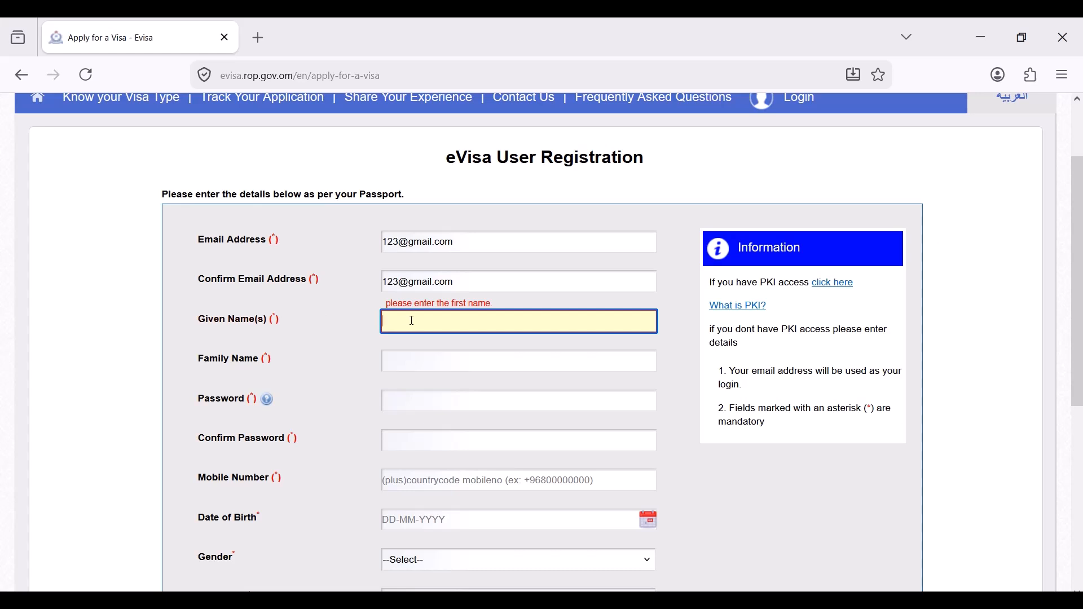
left_click(404, 361)
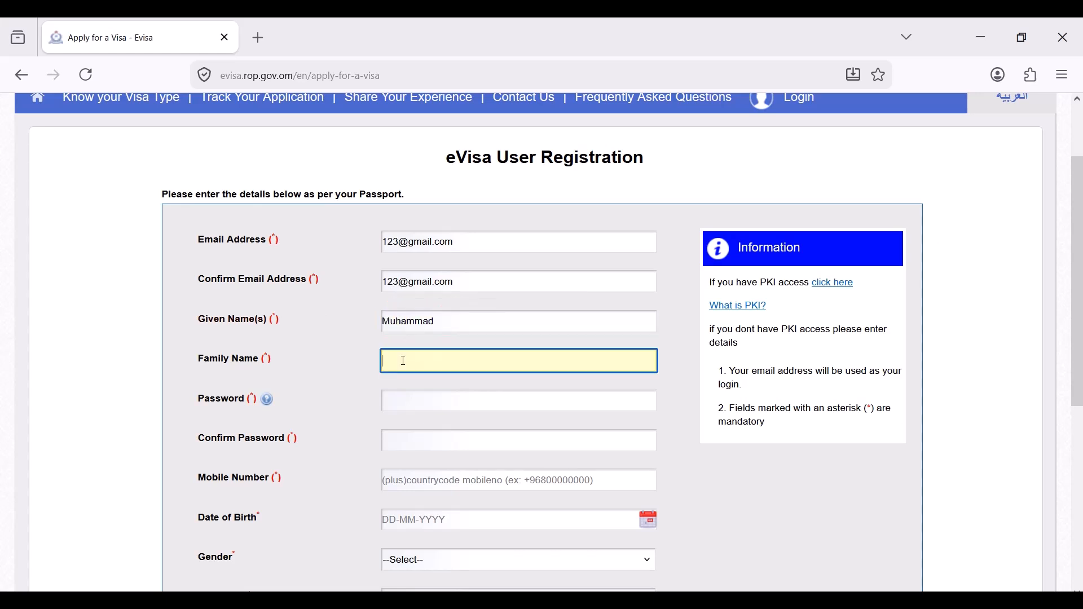
- Enter the account password, its confirmation, and the user's mobile number
left_click(399, 398)
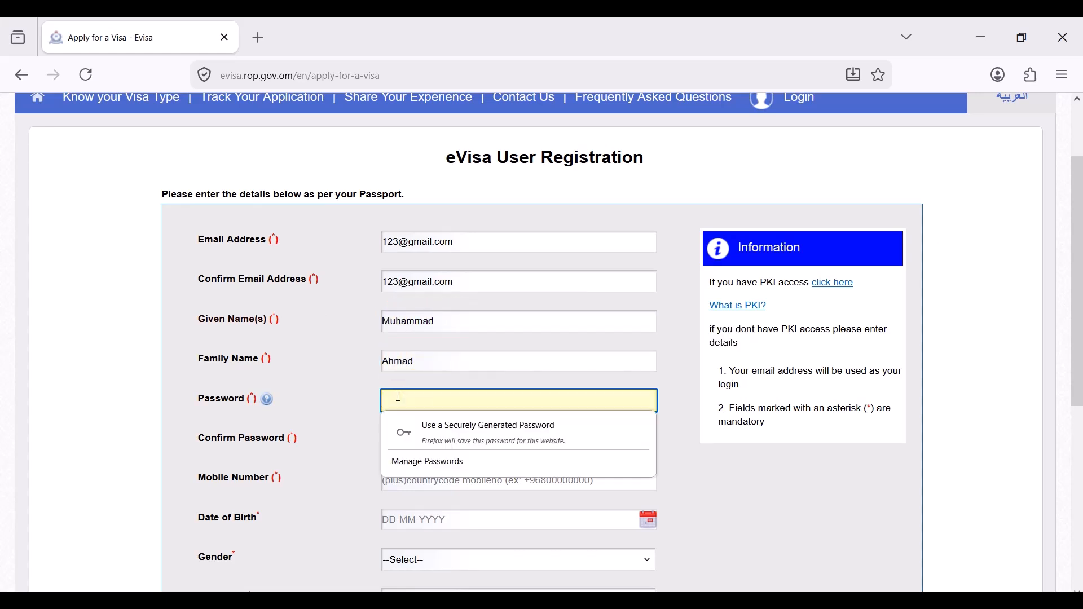
type("123456789")
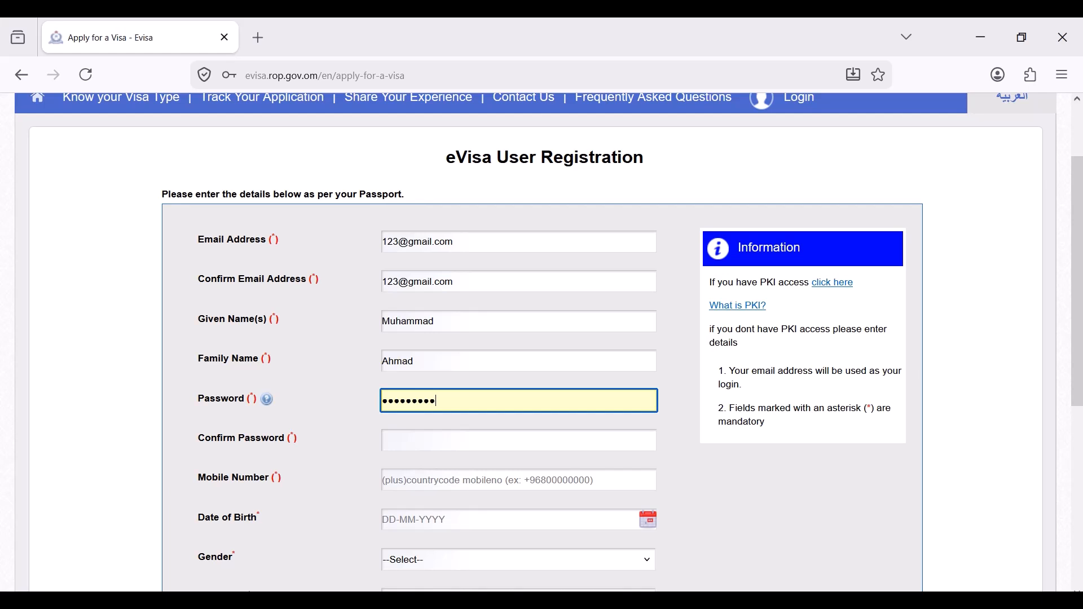
left_click(465, 436)
type("12345678")
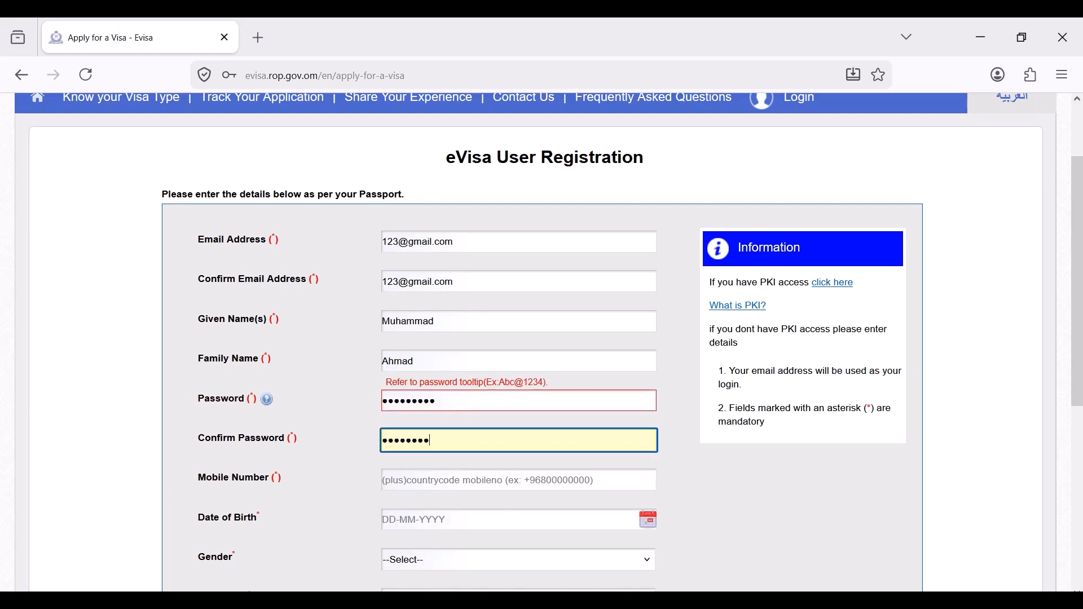
left_click(326, 466)
scroll(399, 382, "down", 2)
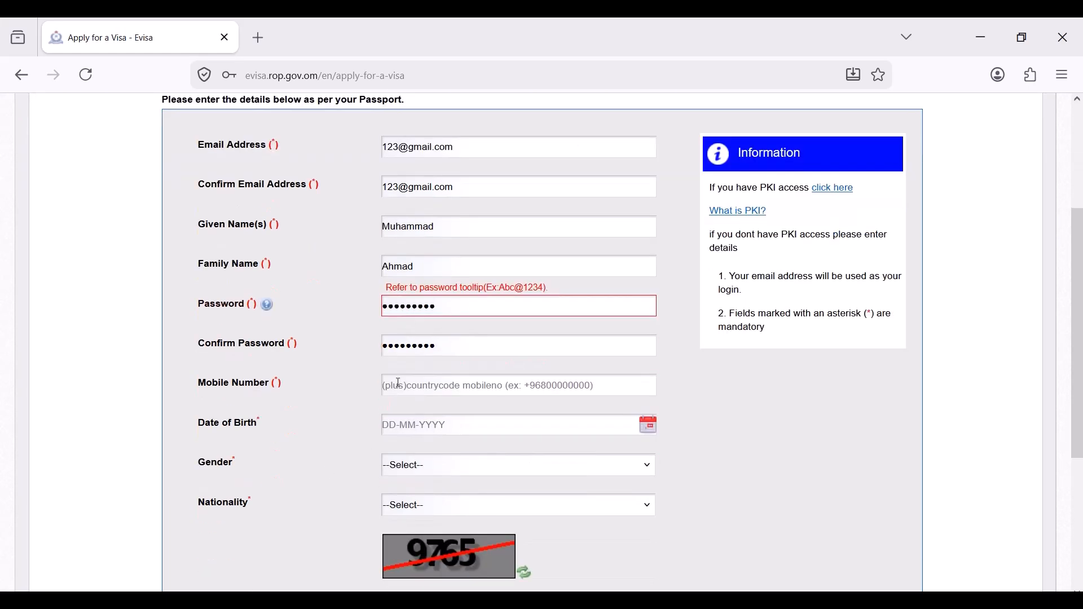
scroll(460, 348, "down", 2)
left_click(427, 293)
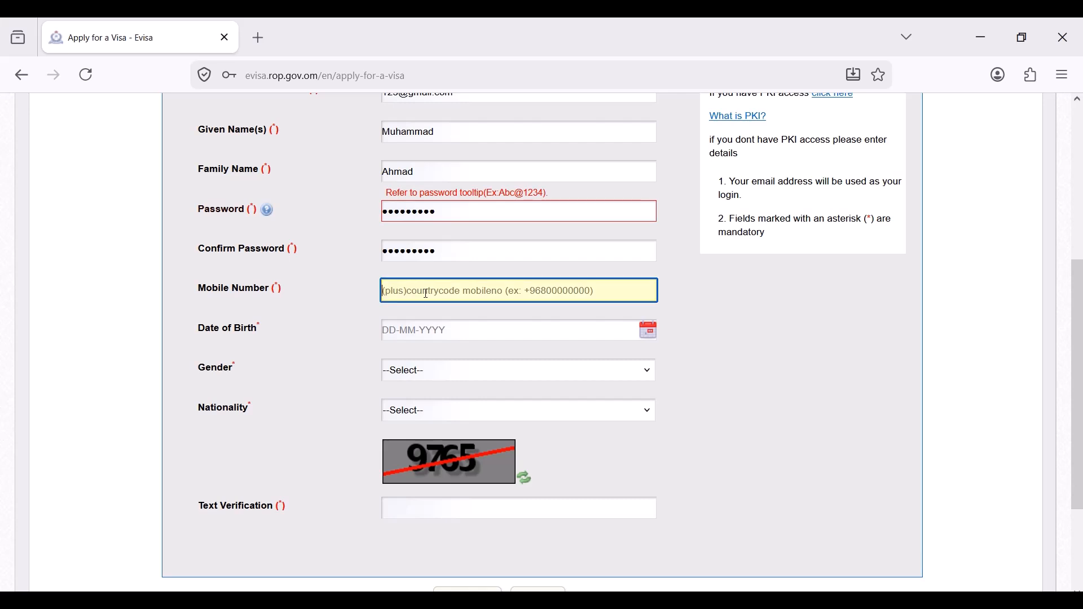
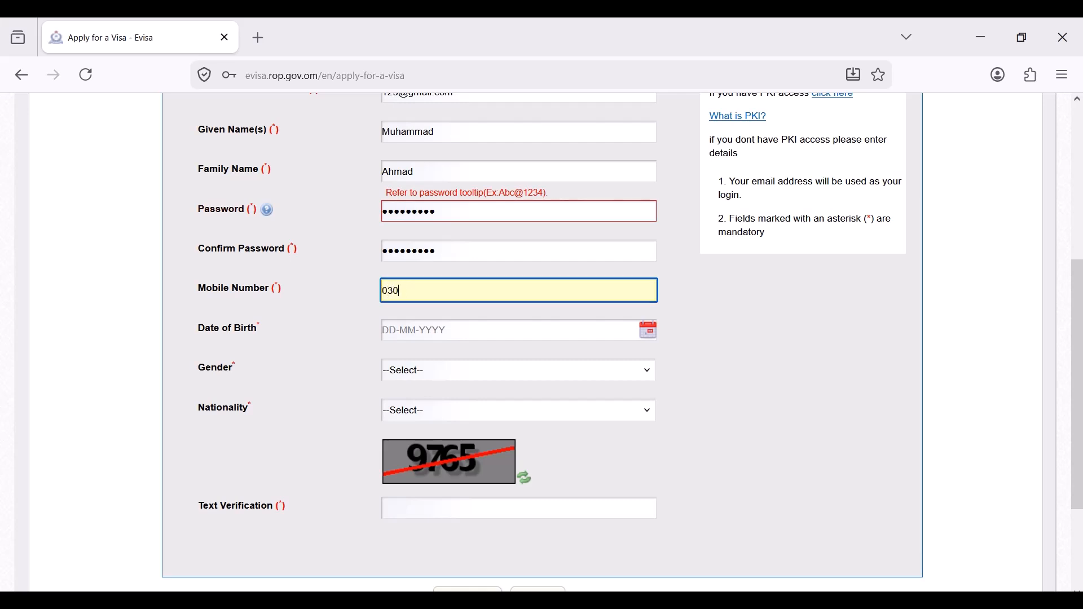
- Set the date of birth (5th, 2001), gender Male and nationality PAKISTAN
left_click(648, 330)
left_click(472, 363)
scroll(476, 237, "up", 4)
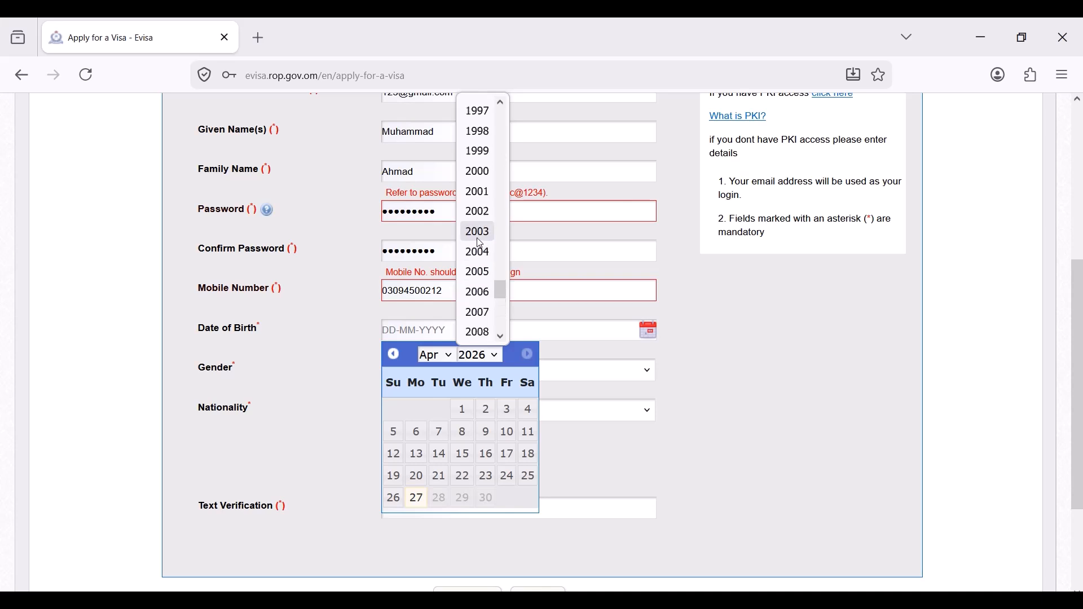
left_click(476, 189)
left_click(483, 412)
left_click(438, 370)
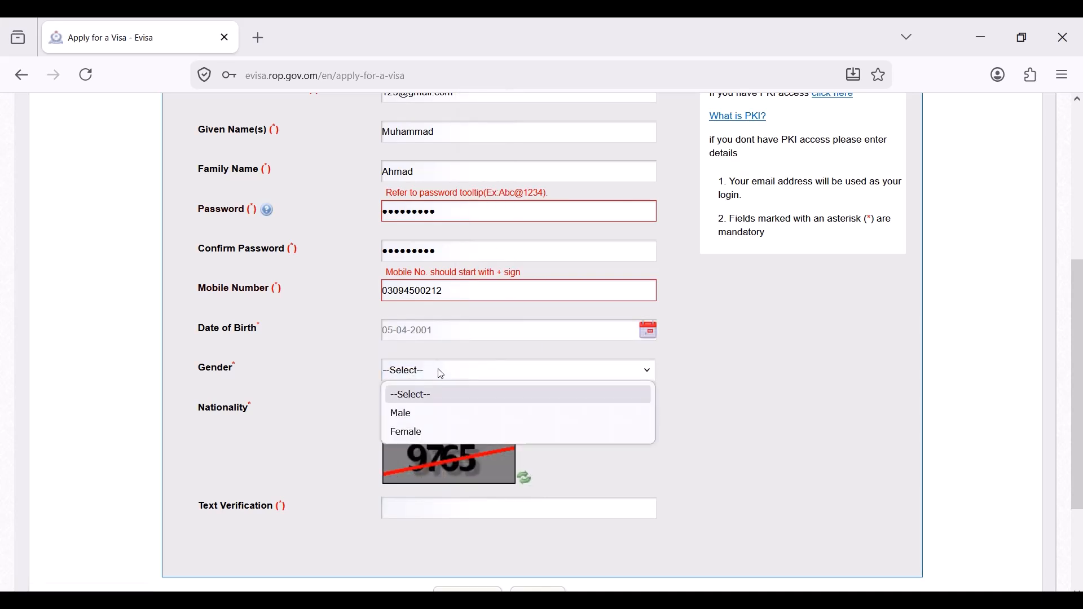
left_click(418, 412)
left_click(433, 416)
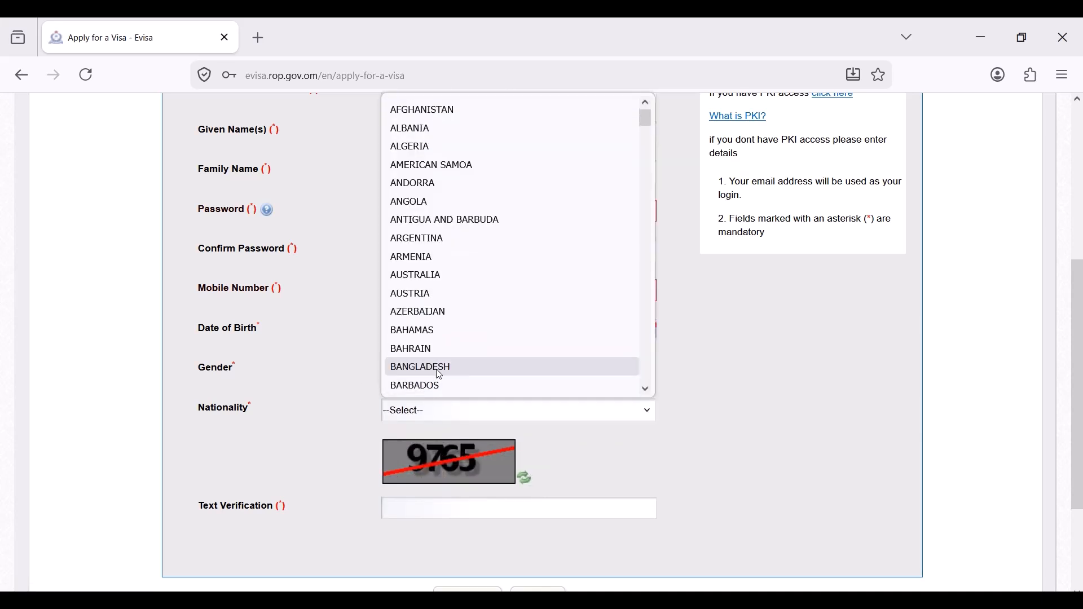
key("p")
left_click(440, 385)
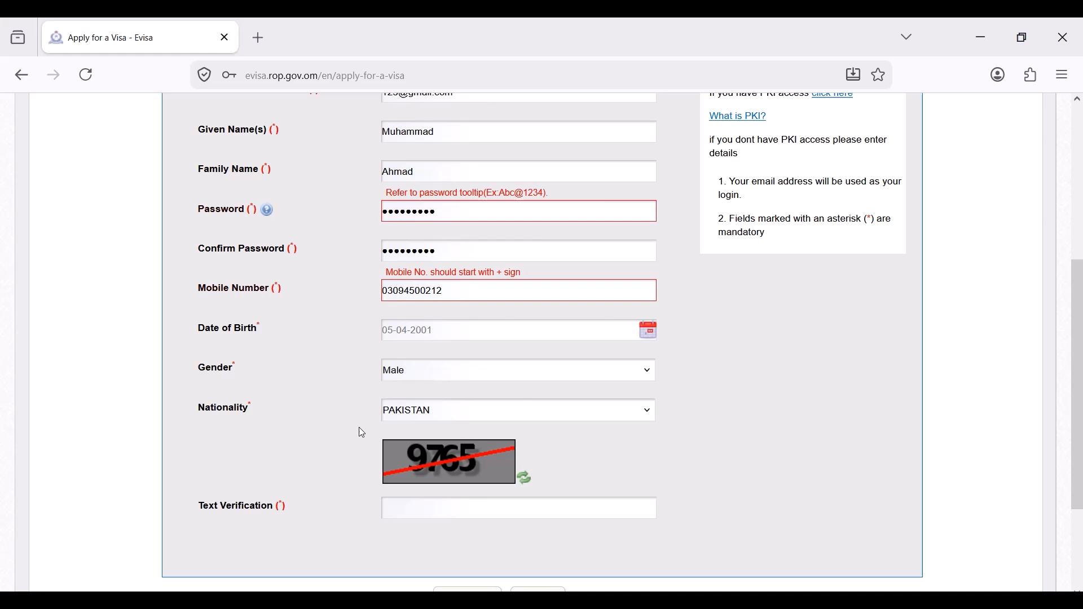
- Enter the verification code and submit the registration form
left_click(422, 502)
type("9765")
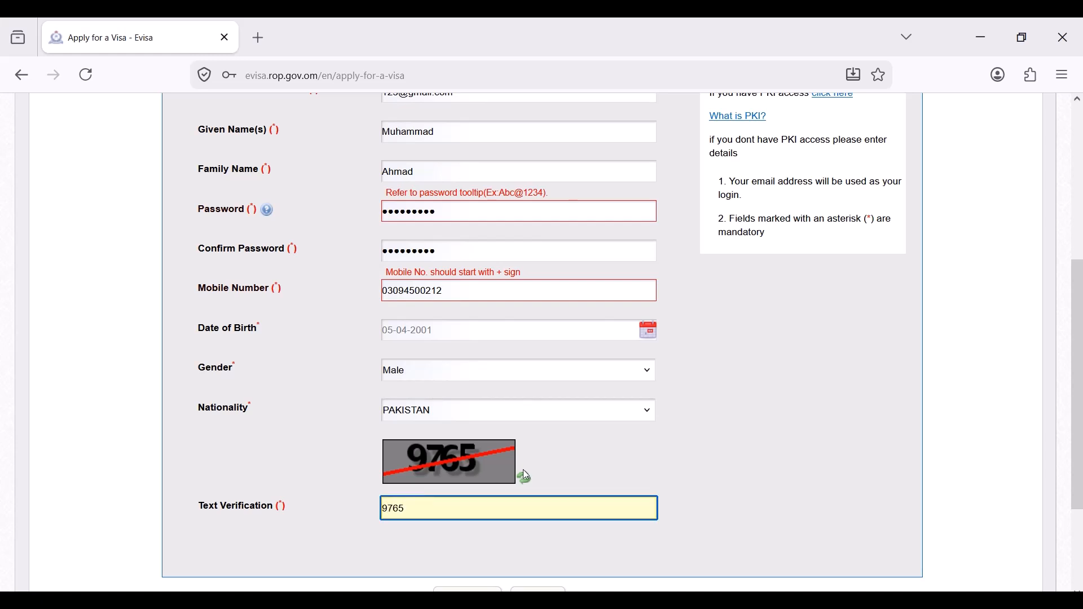
scroll(526, 476, "down", 2)
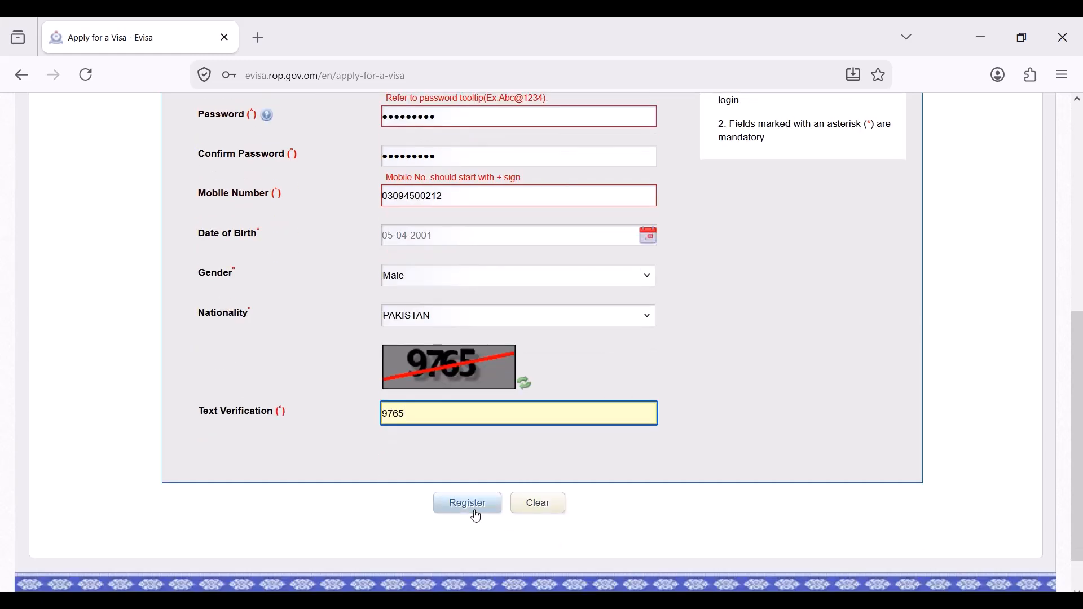
left_click(475, 518)
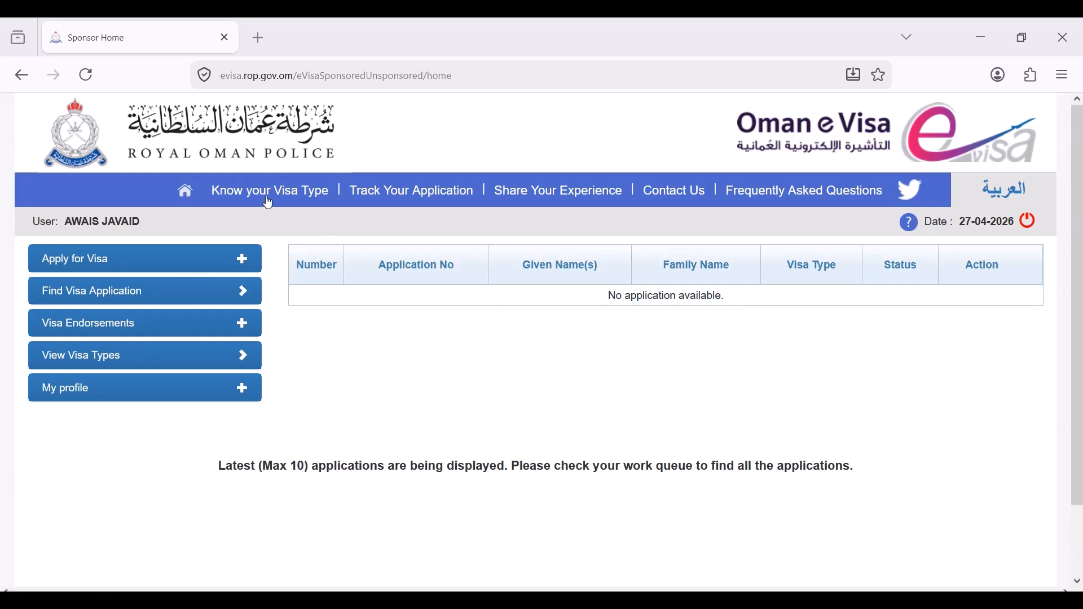
- View the visit visa types for a chosen class in a new tab, then return to Sponsor Home
left_click(291, 193)
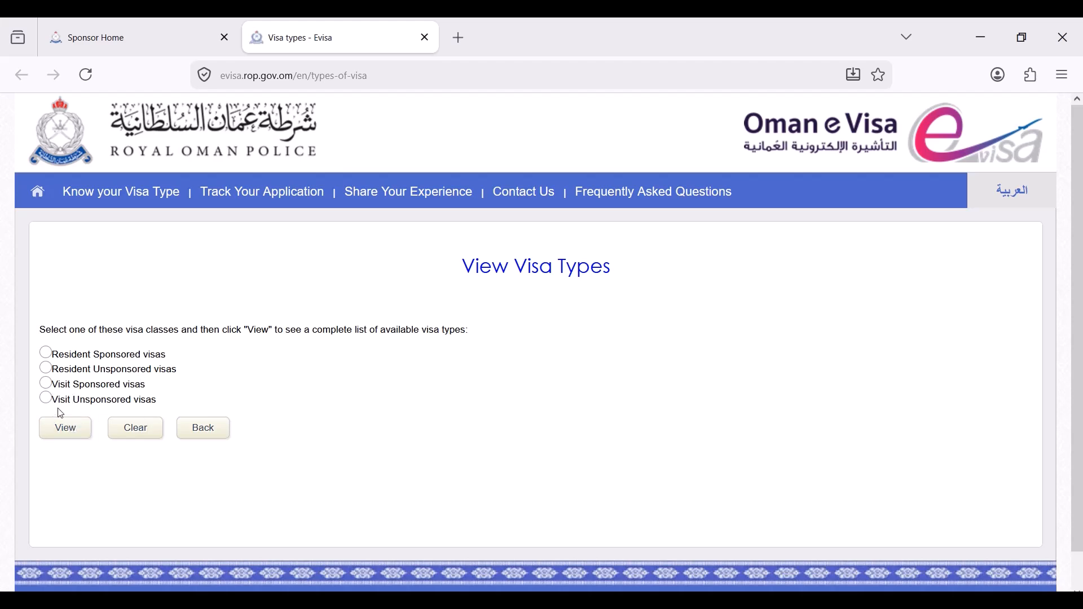
left_click(74, 436)
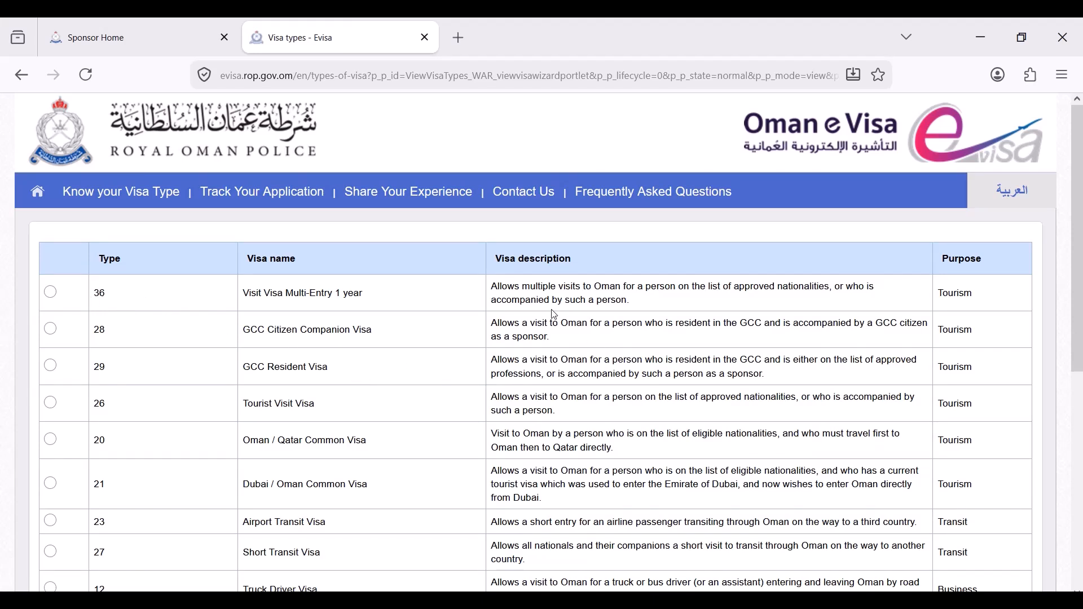
scroll(628, 420, "down", 5)
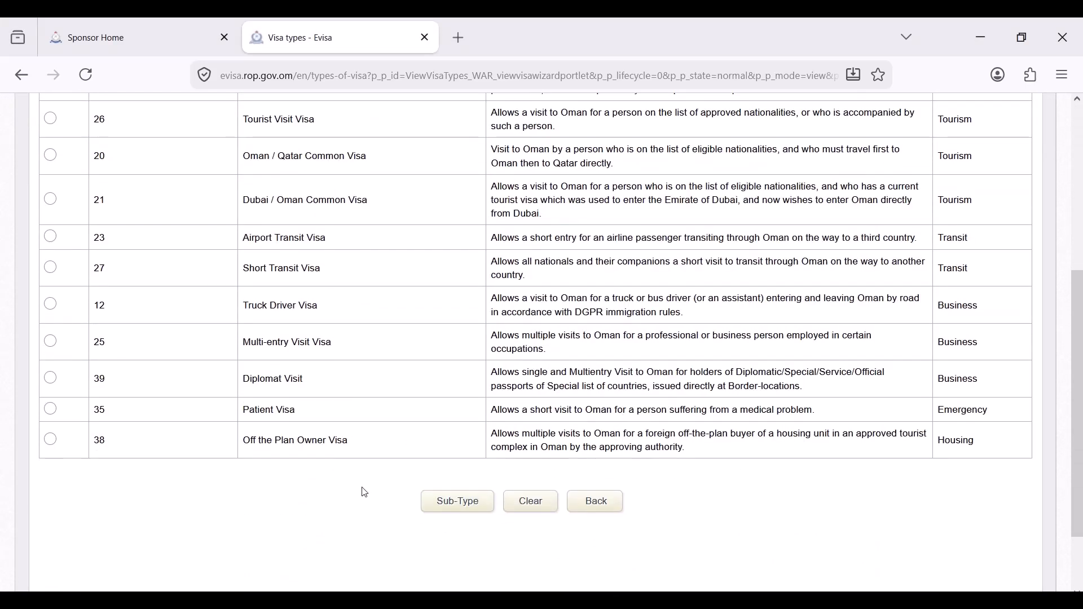
scroll(365, 492, "up", 5)
left_click(95, 37)
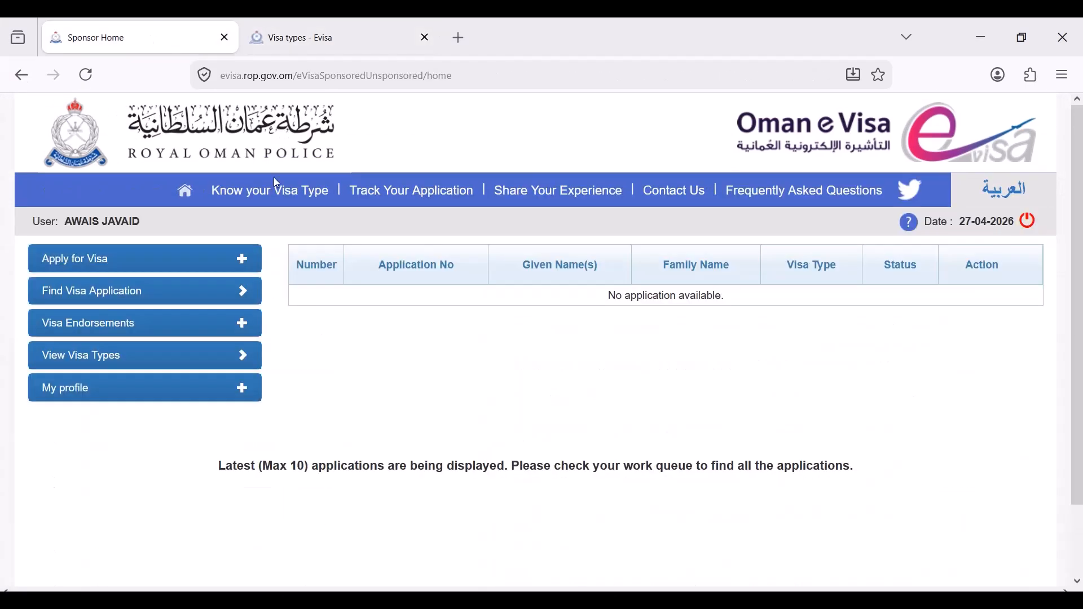
- Start an unsponsored visa check with nationality AFGHANISTAN and No for GCC residence
left_click(219, 264)
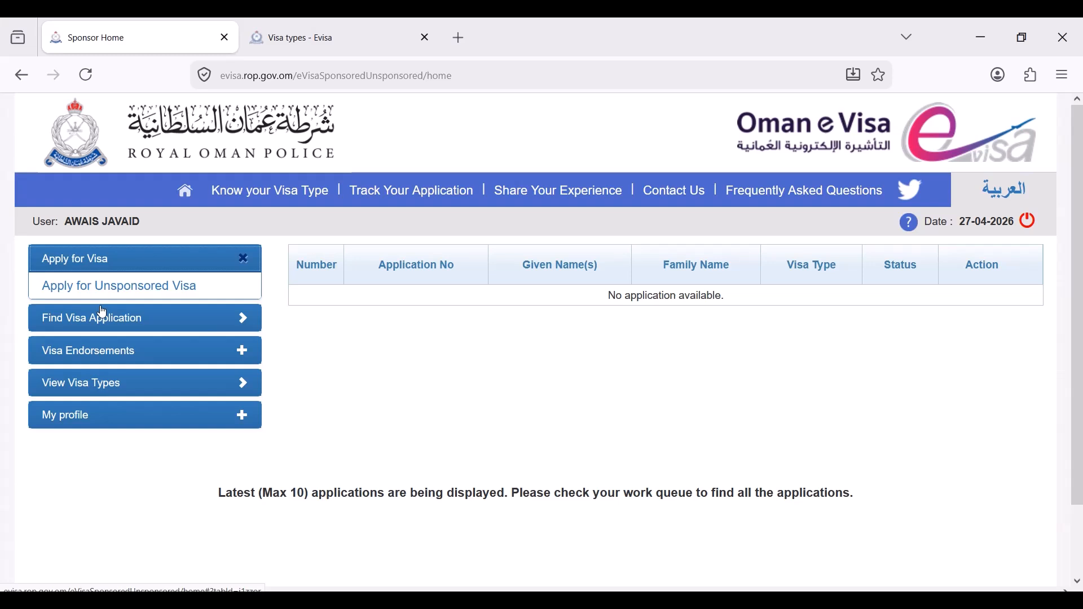
left_click(159, 289)
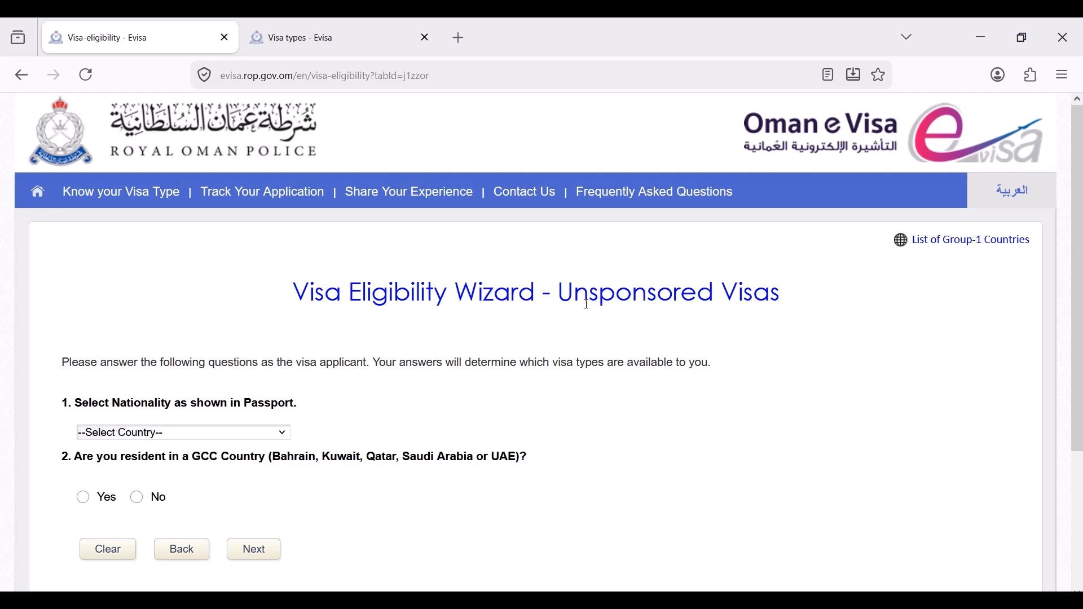
scroll(103, 323, "down", 2)
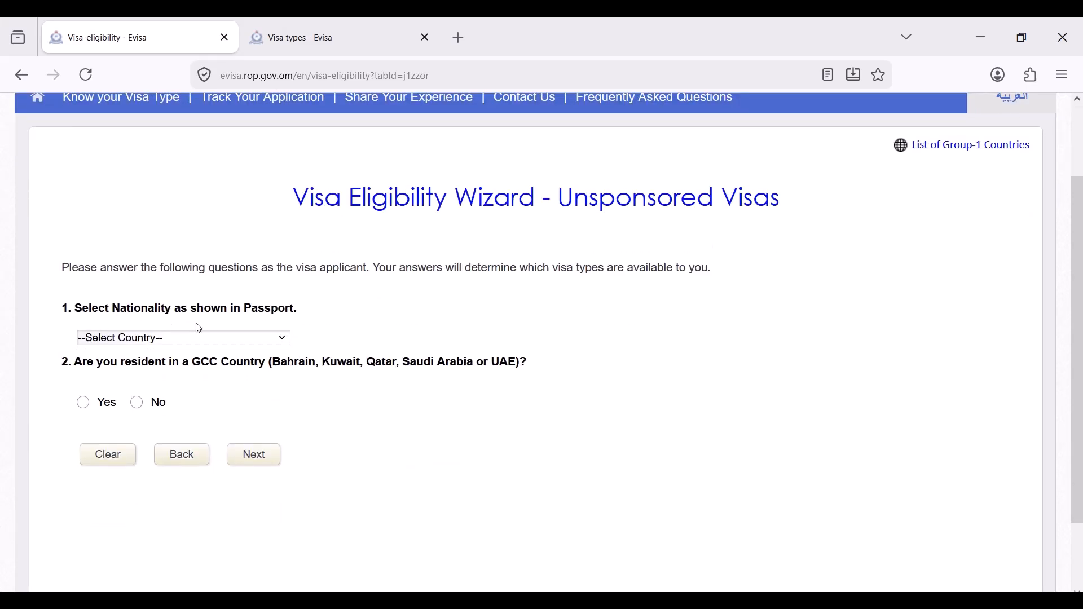
left_click(224, 342)
left_click(198, 382)
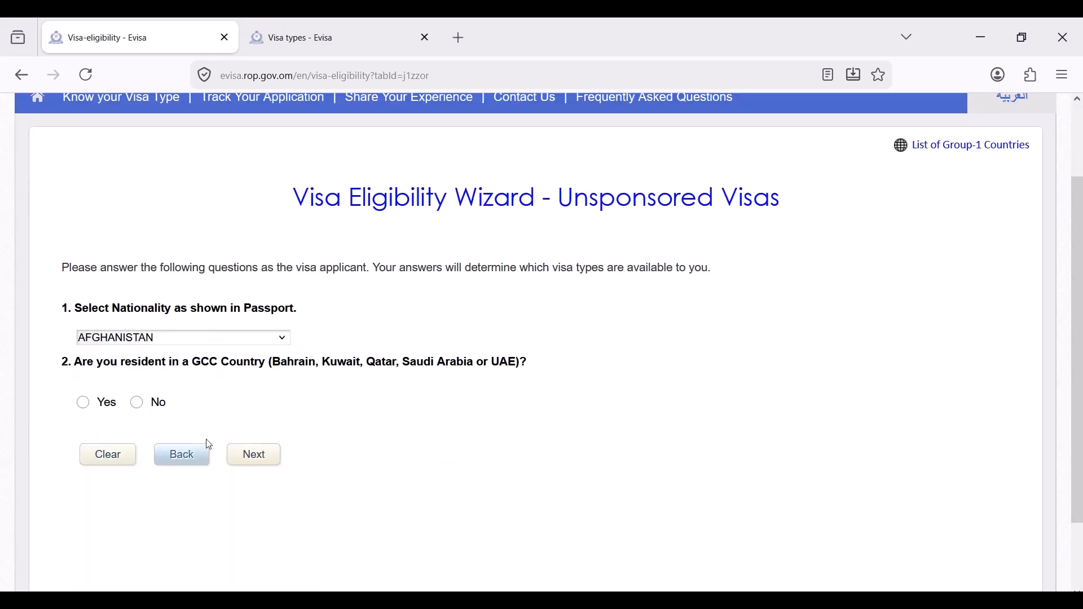
left_click(140, 406)
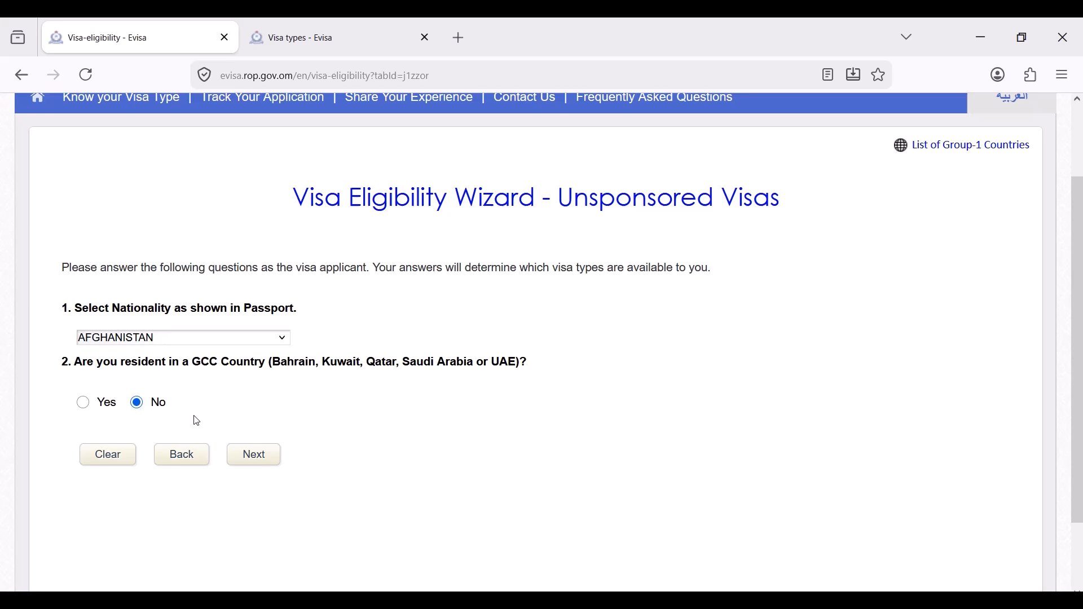
left_click(259, 454)
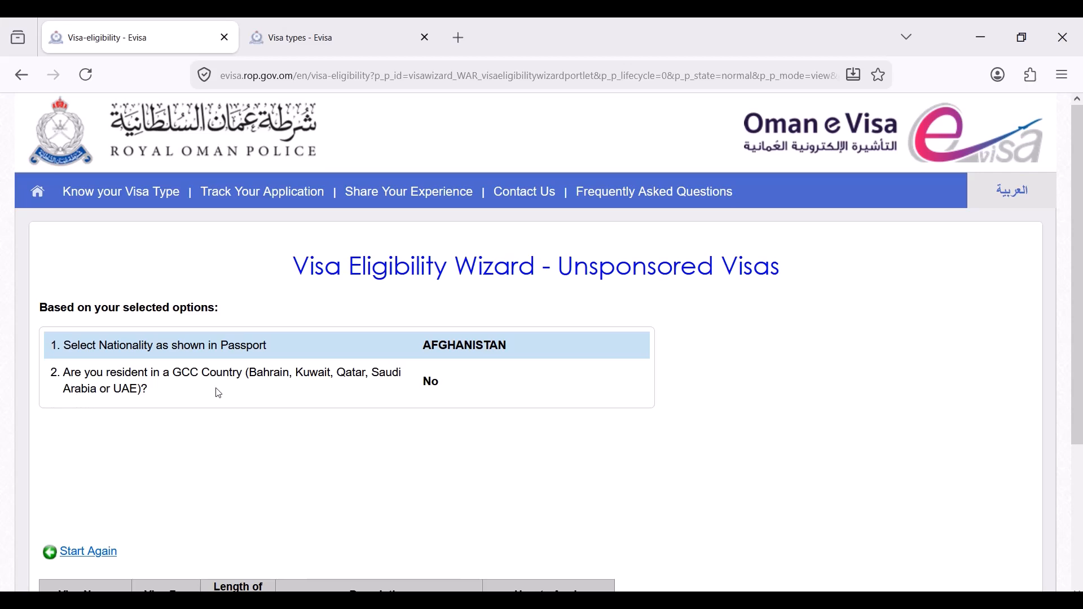
scroll(242, 418, "down", 3)
scroll(466, 399, "up", 3)
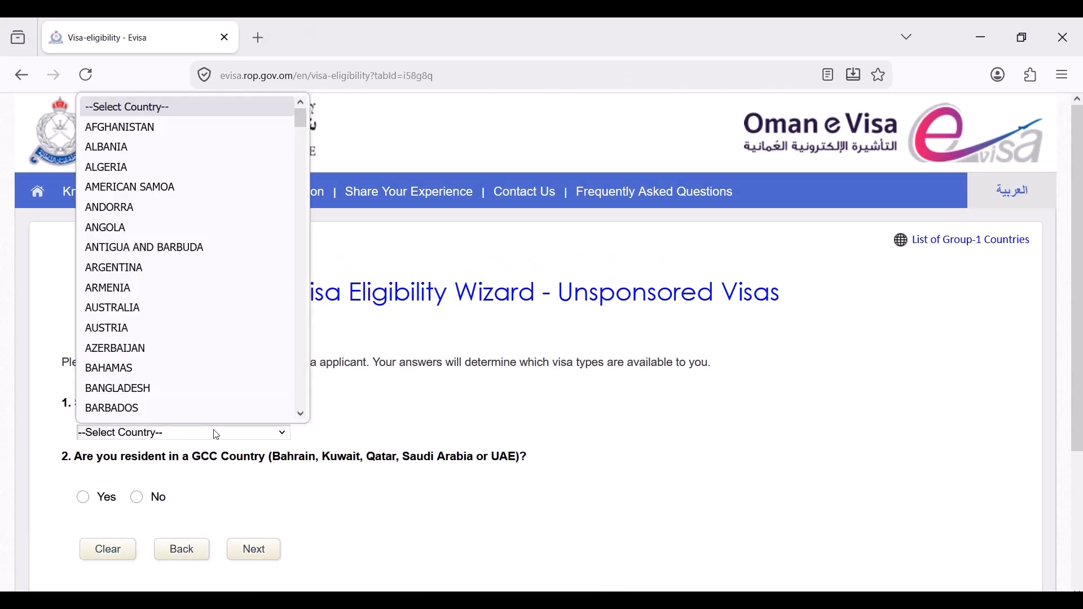
- Check eligibility for PAKISTAN and begin a 12B Truck Driver Visa application, confirming the prompt
key("p")
left_click(190, 413)
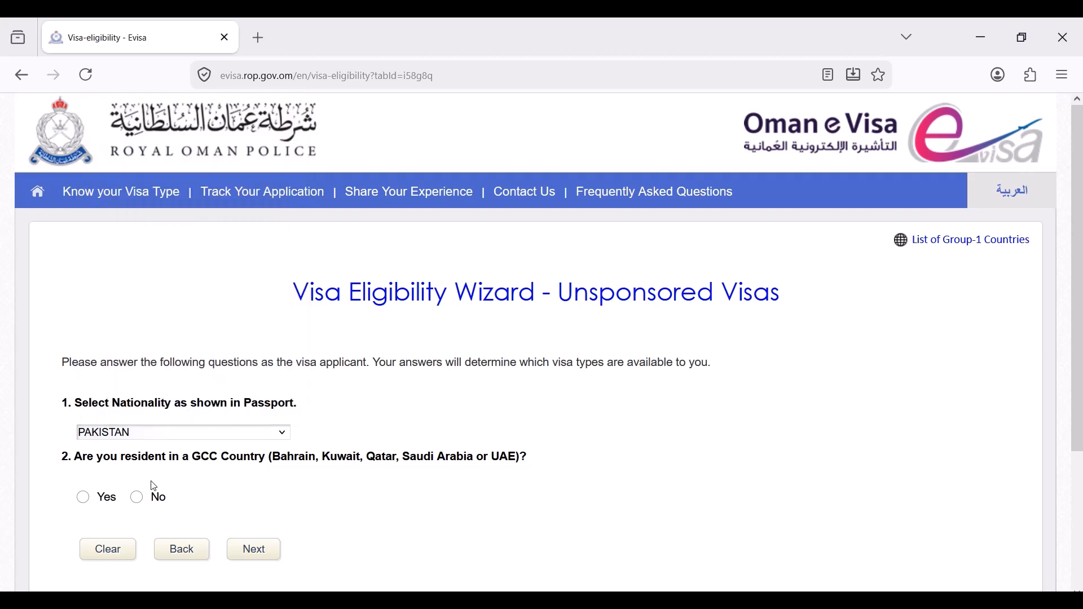
left_click(254, 551)
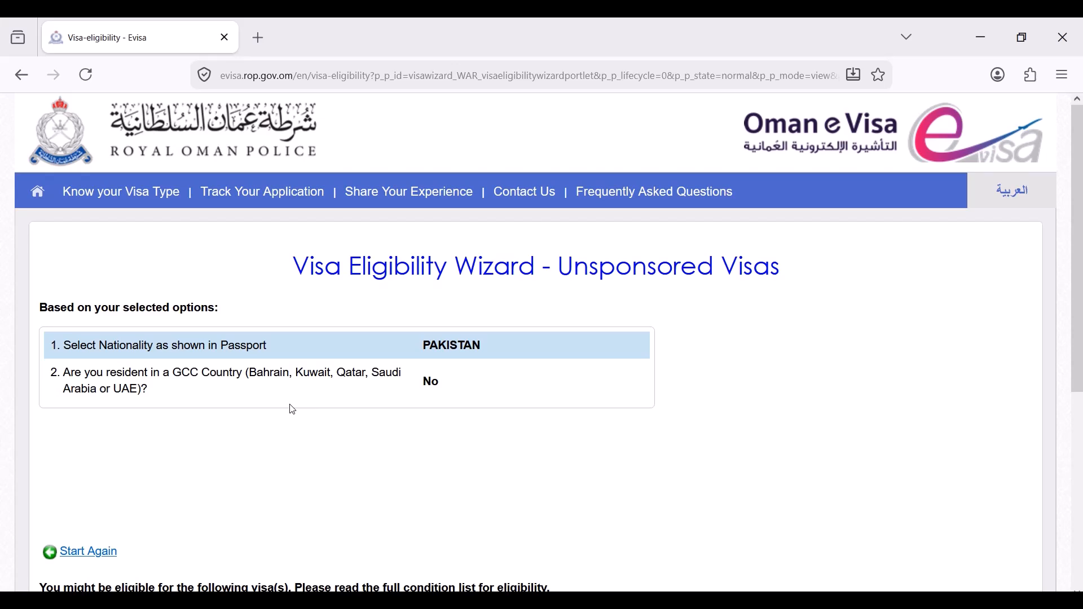
scroll(291, 408, "down", 3)
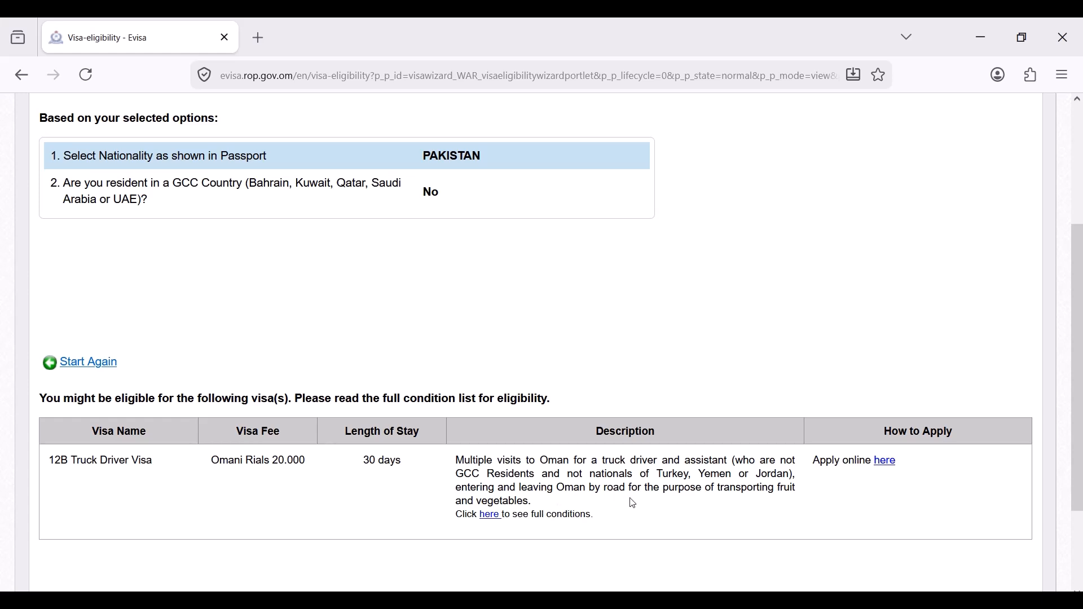
left_click(884, 461)
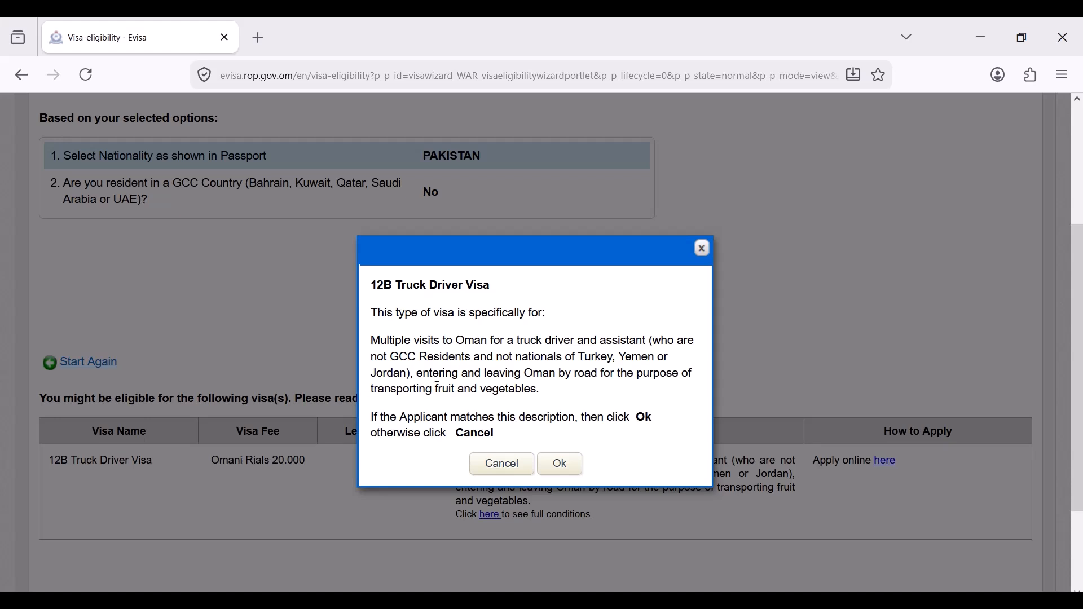
left_click(562, 465)
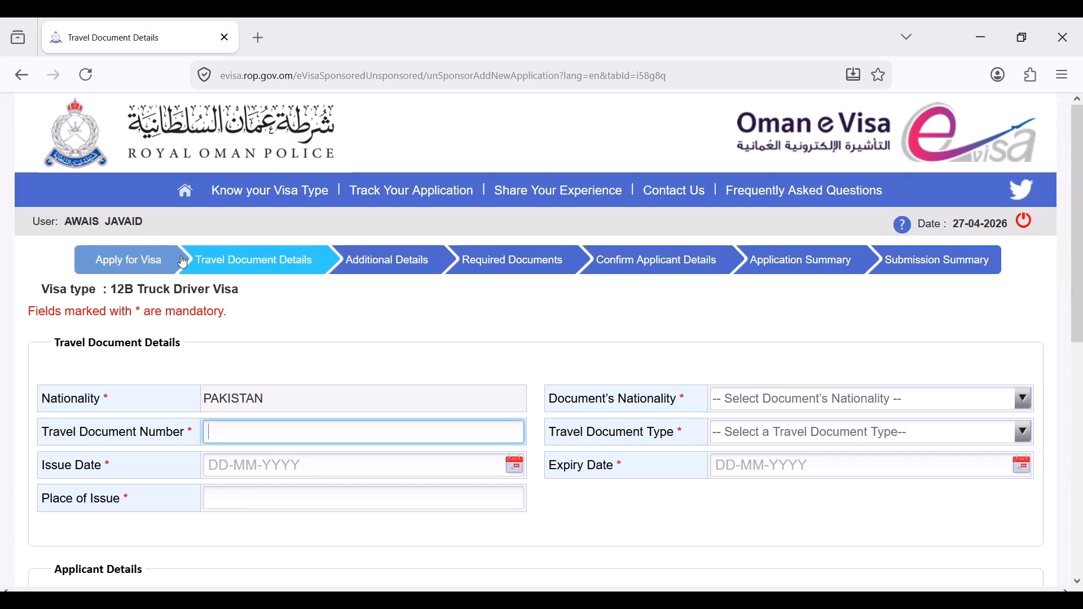
- Set document nationality PAKISTAN, enter the passport number, and choose document type Passport
scroll(413, 396, "down", 3)
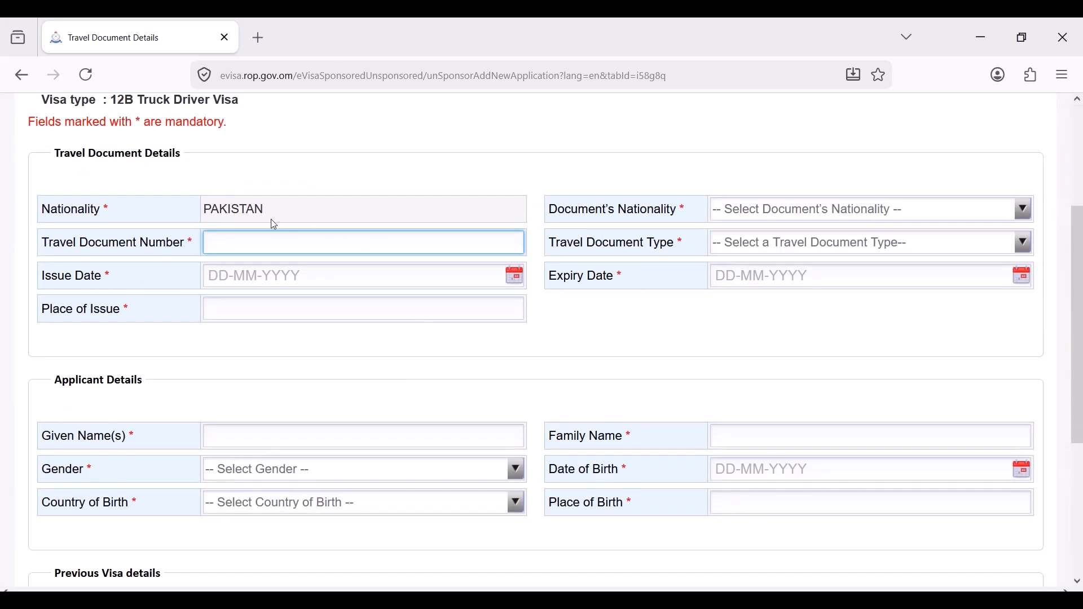
left_click(425, 399)
left_click(829, 214)
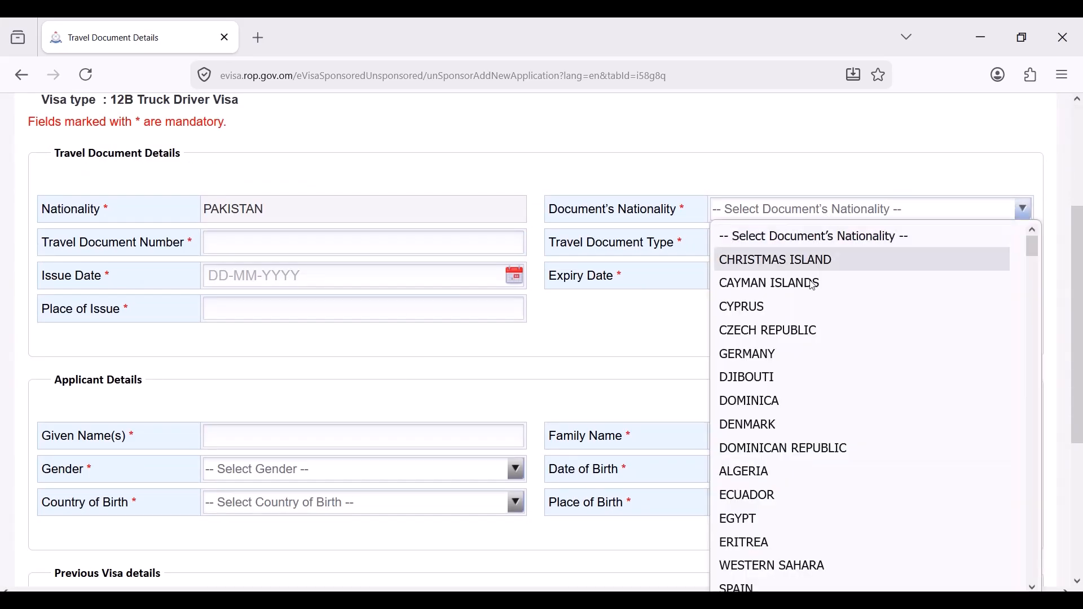
key("p")
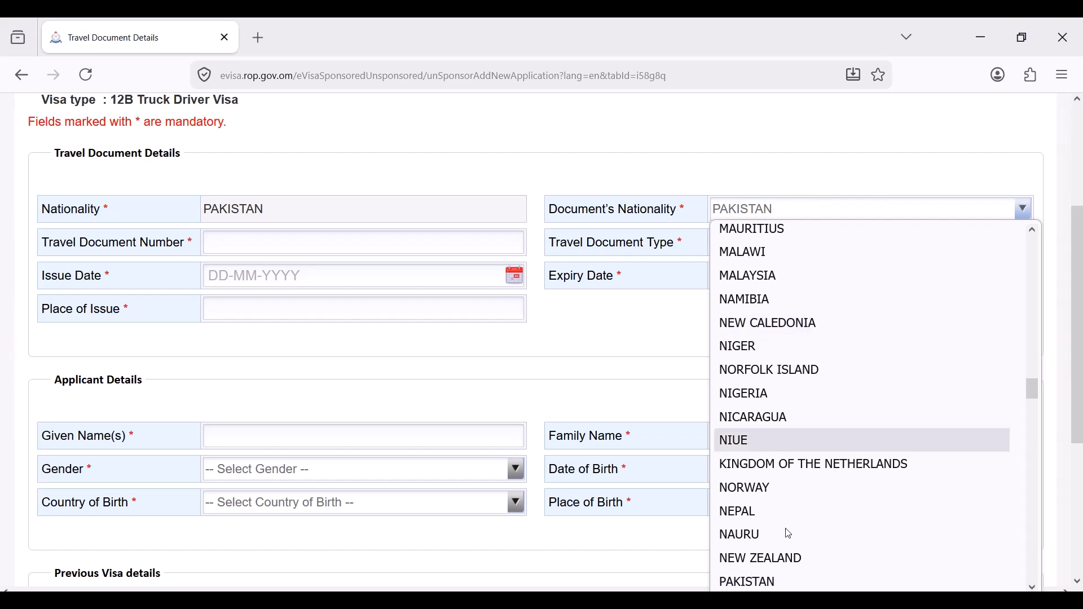
left_click(772, 580)
left_click(264, 241)
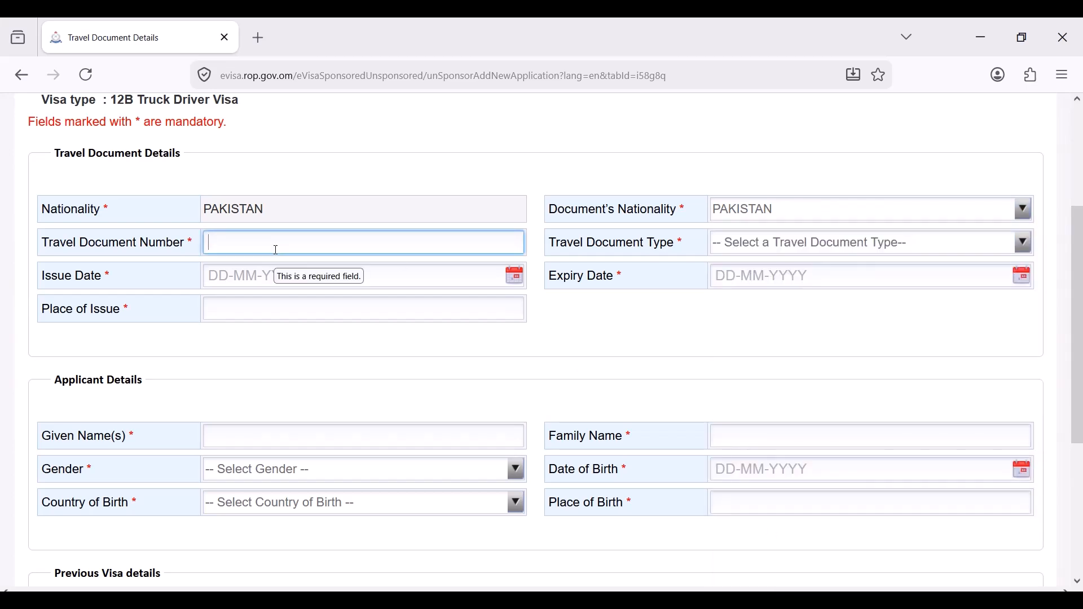
type("PO1234567")
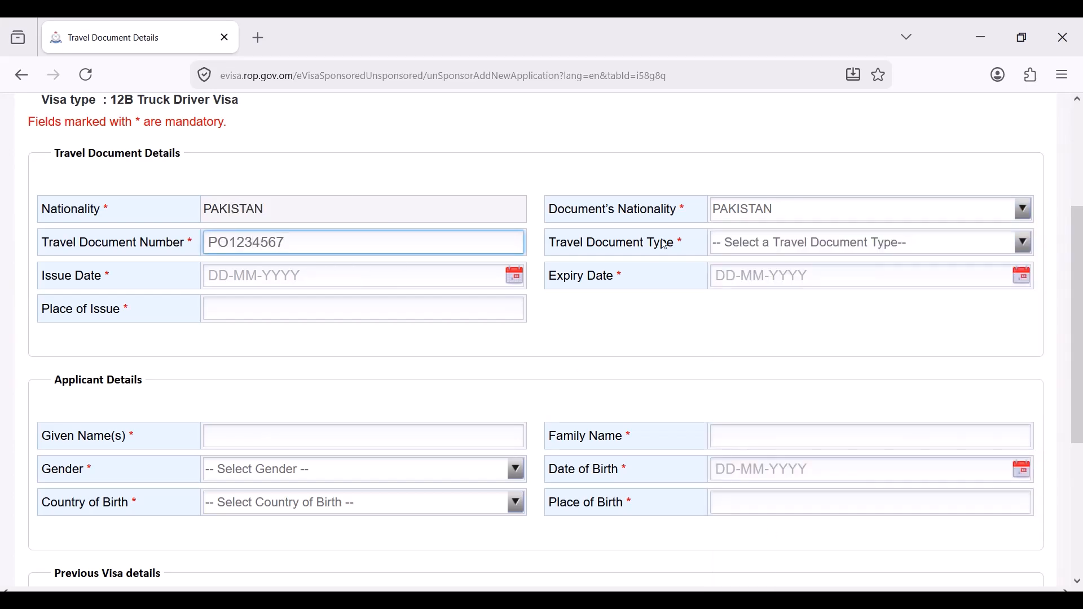
left_click(738, 250)
left_click(743, 483)
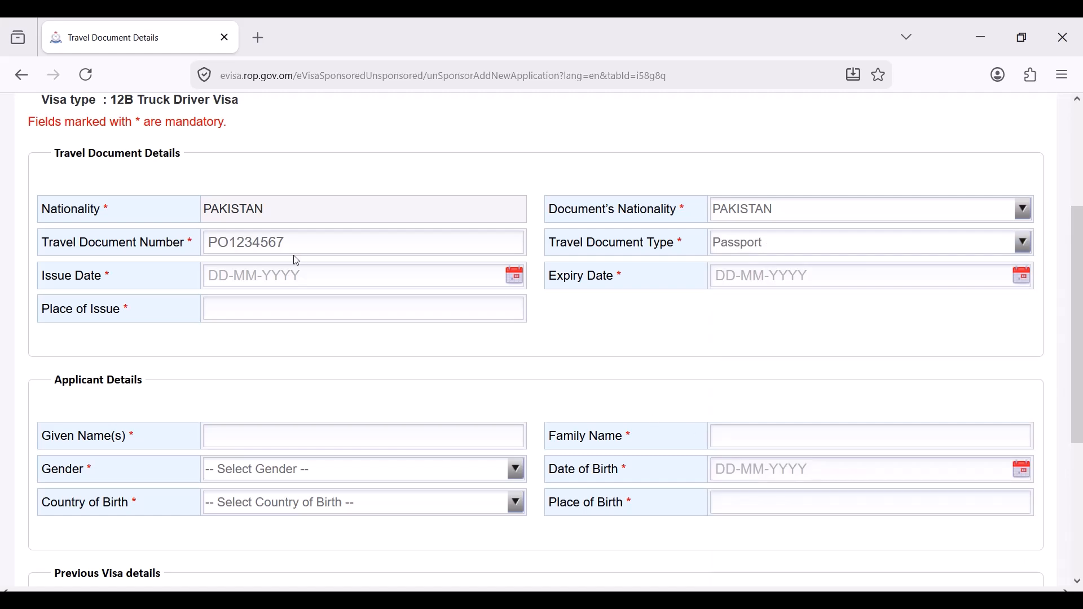
- Set the passport issue date to 16-04-2020 and expiry date to 16-10-2030
left_click(318, 276)
left_click(514, 276)
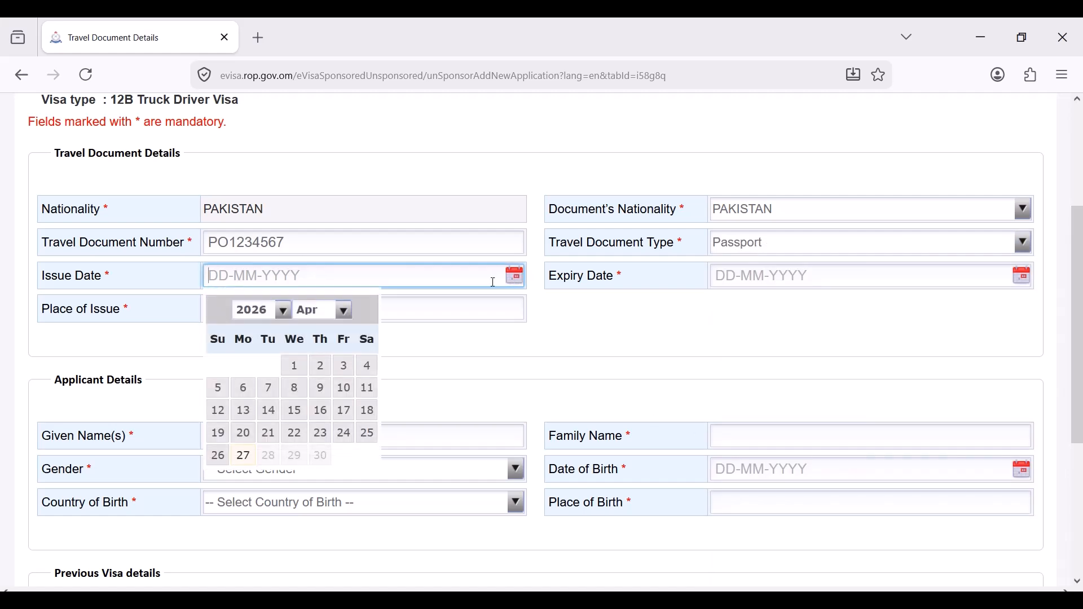
left_click(283, 312)
left_click(253, 472)
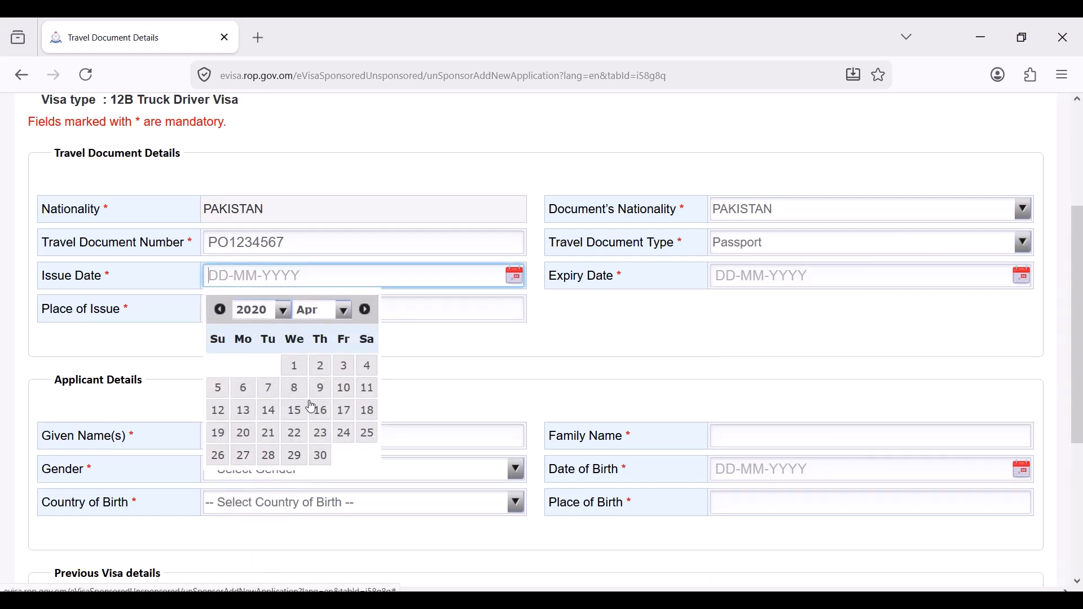
left_click(319, 410)
left_click(1022, 276)
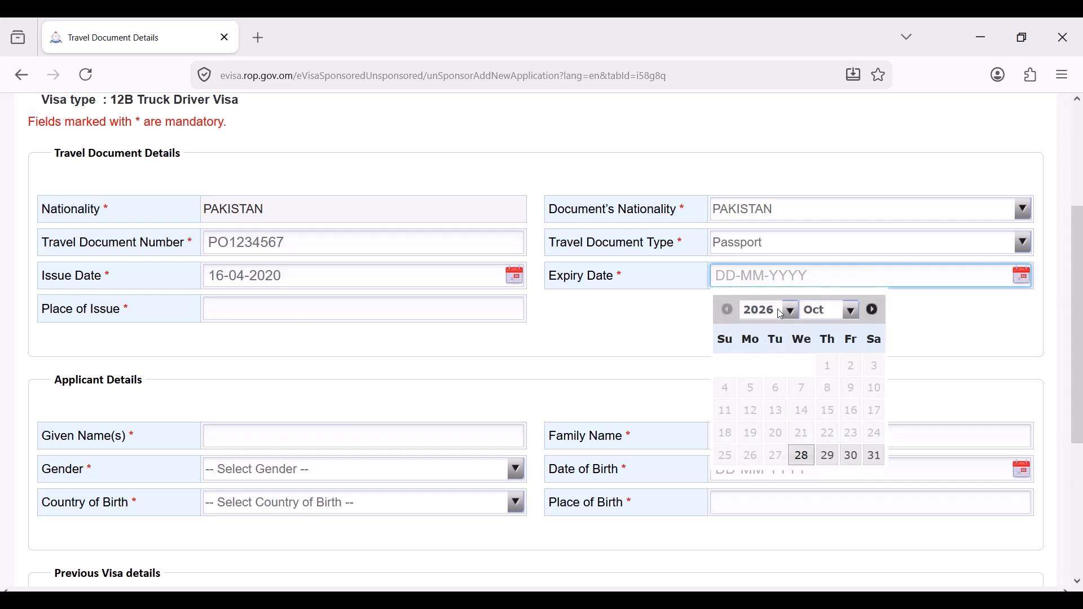
left_click(788, 312)
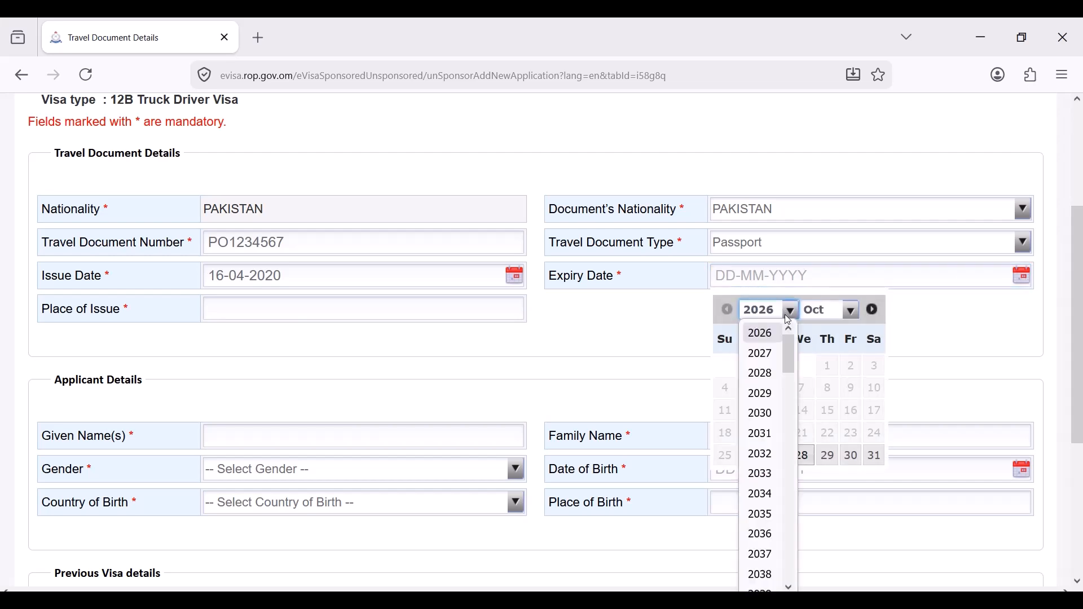
left_click(762, 413)
left_click(806, 411)
left_click(354, 301)
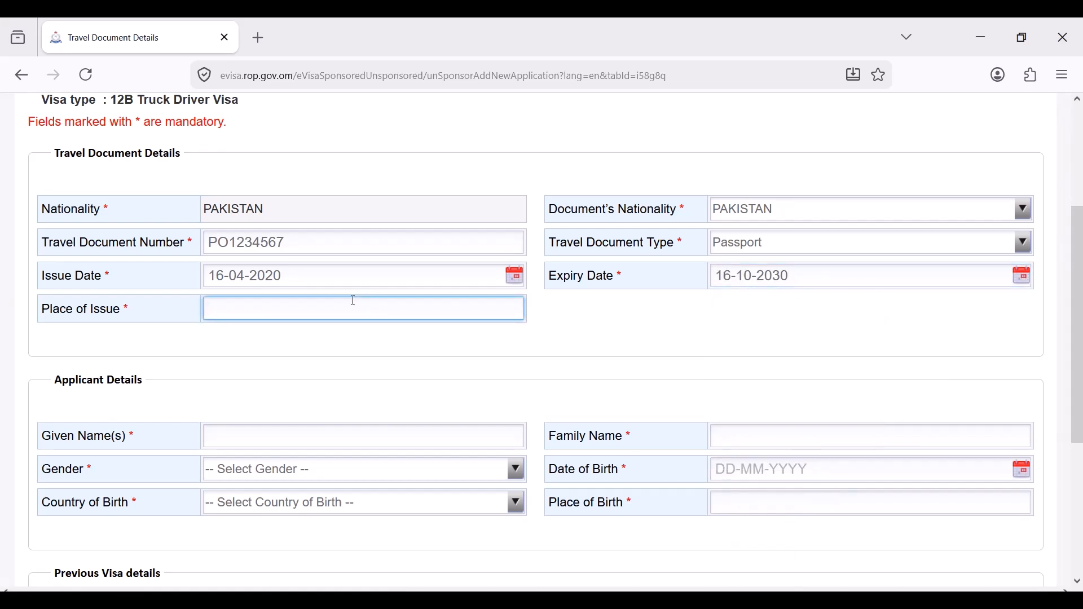
- Enter place of issue PAKISTAN, the applicant's given and family names, and gender Male
type("PAKISTAN")
scroll(424, 366, "down", 2)
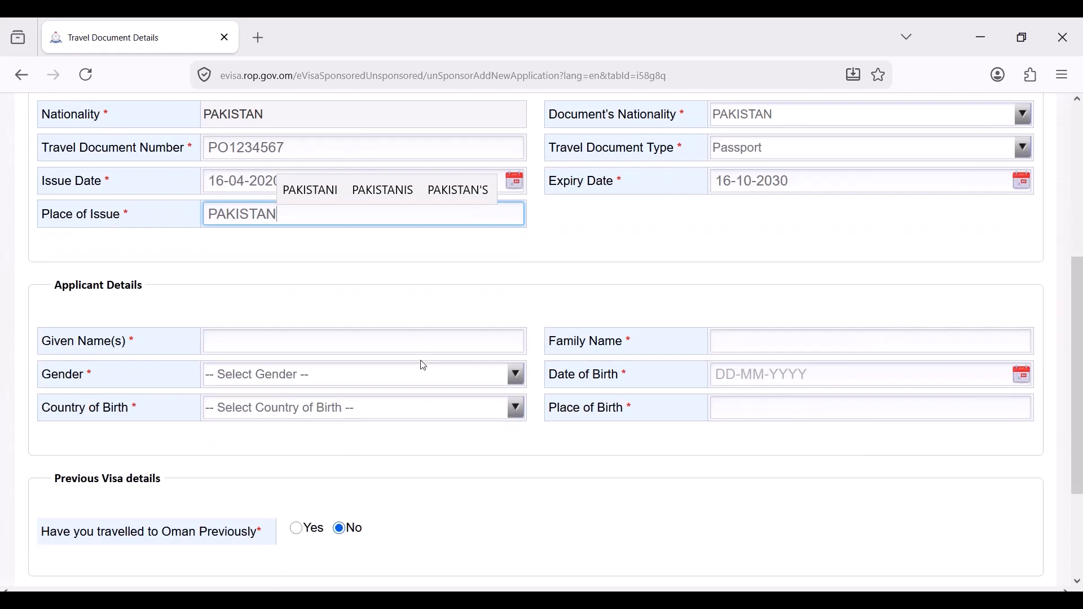
left_click(373, 351)
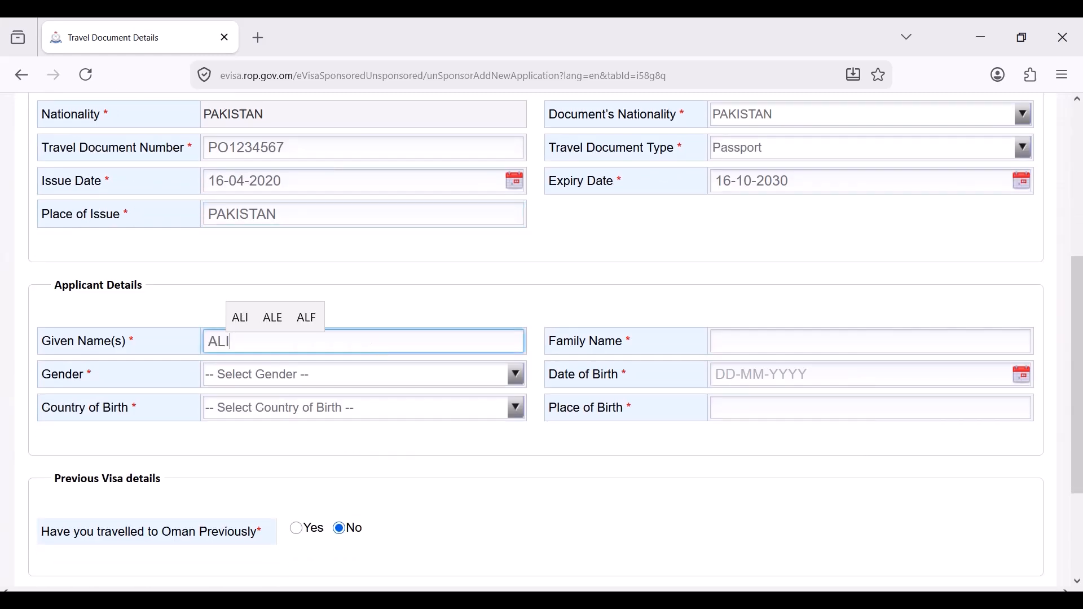
left_click(800, 344)
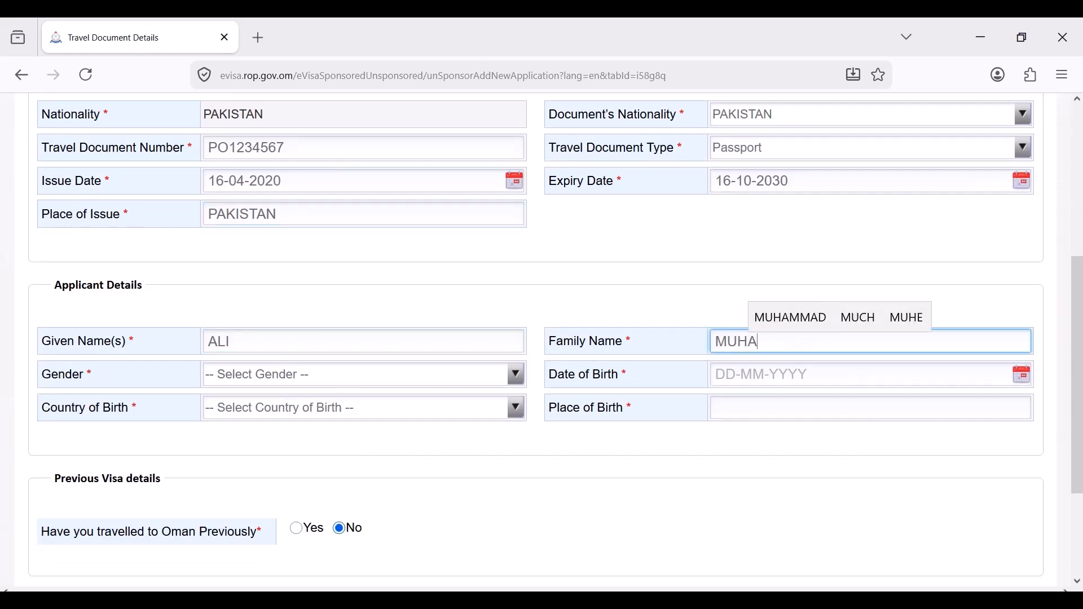
left_click(430, 375)
left_click(417, 424)
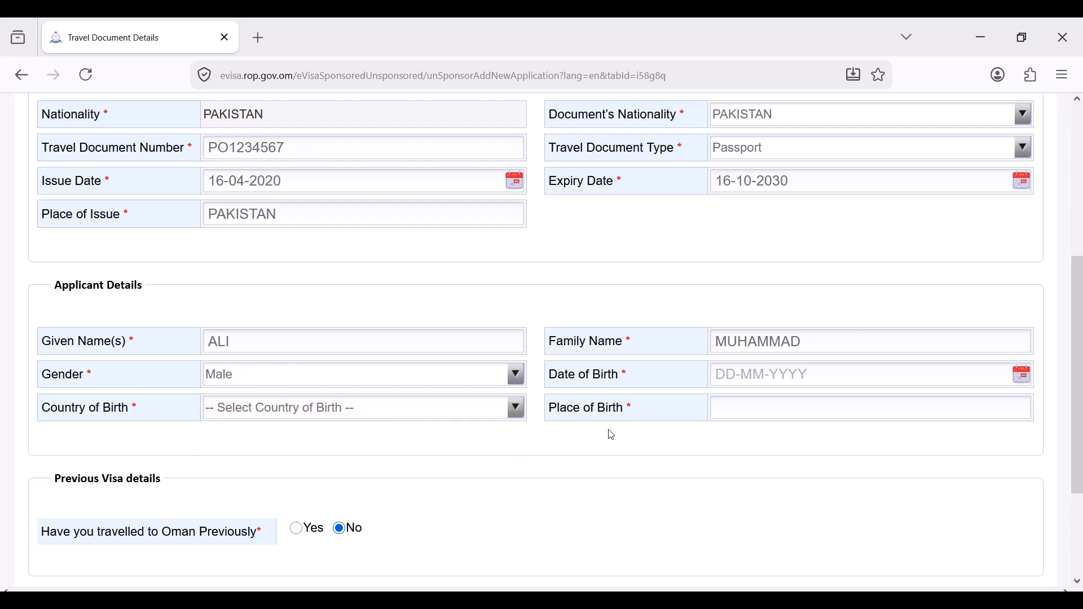
left_click(866, 379)
left_click(1023, 379)
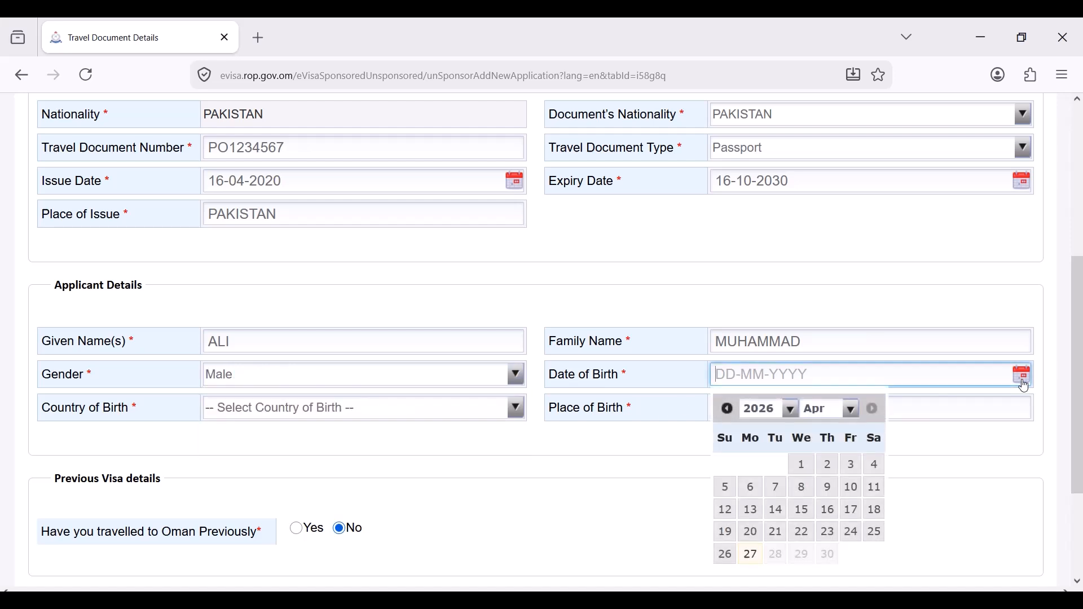
left_click(792, 409)
left_click(761, 303)
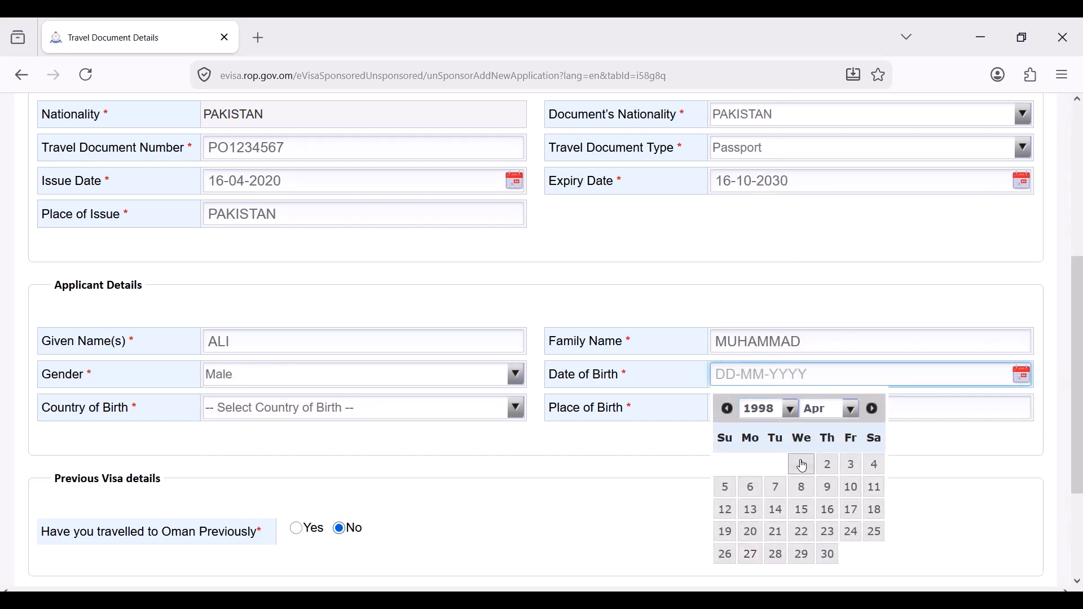
left_click(801, 465)
left_click(433, 410)
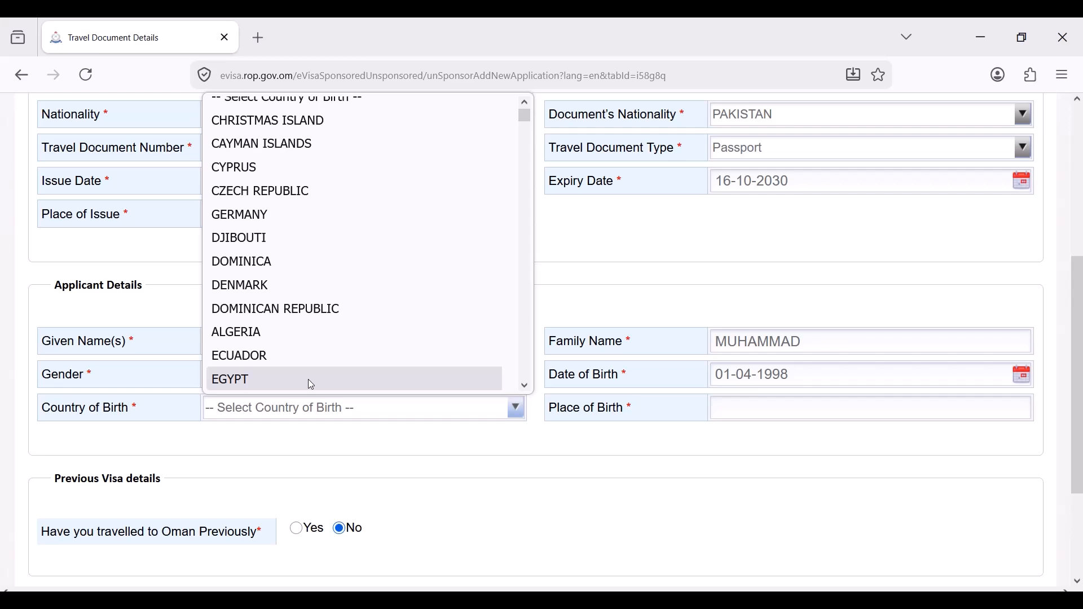
type("p")
left_click(308, 380)
left_click(716, 412)
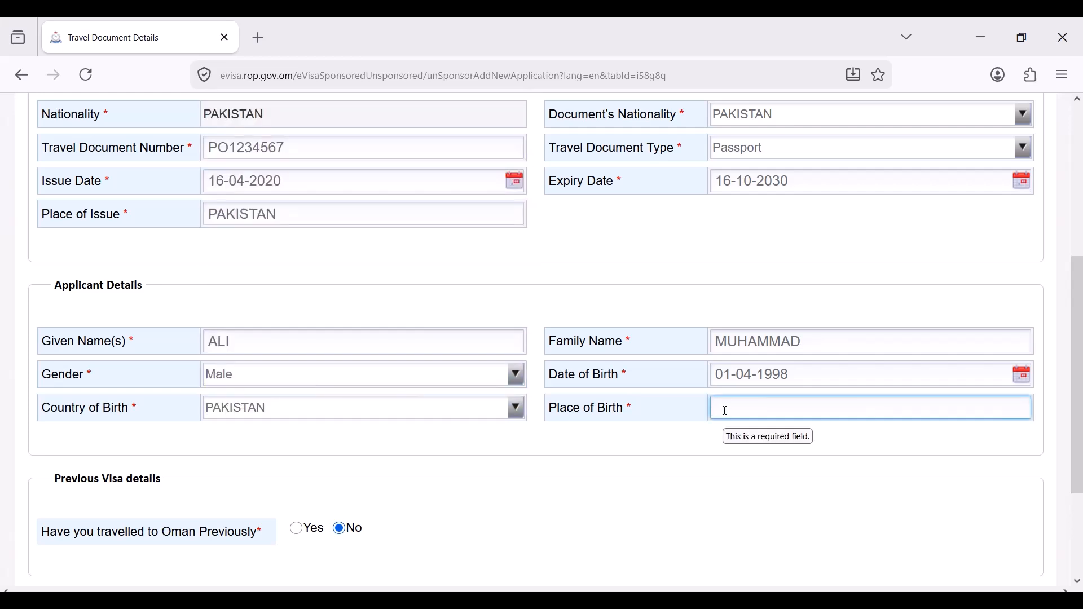
type("LAHORE")
scroll(335, 448, "down", 2)
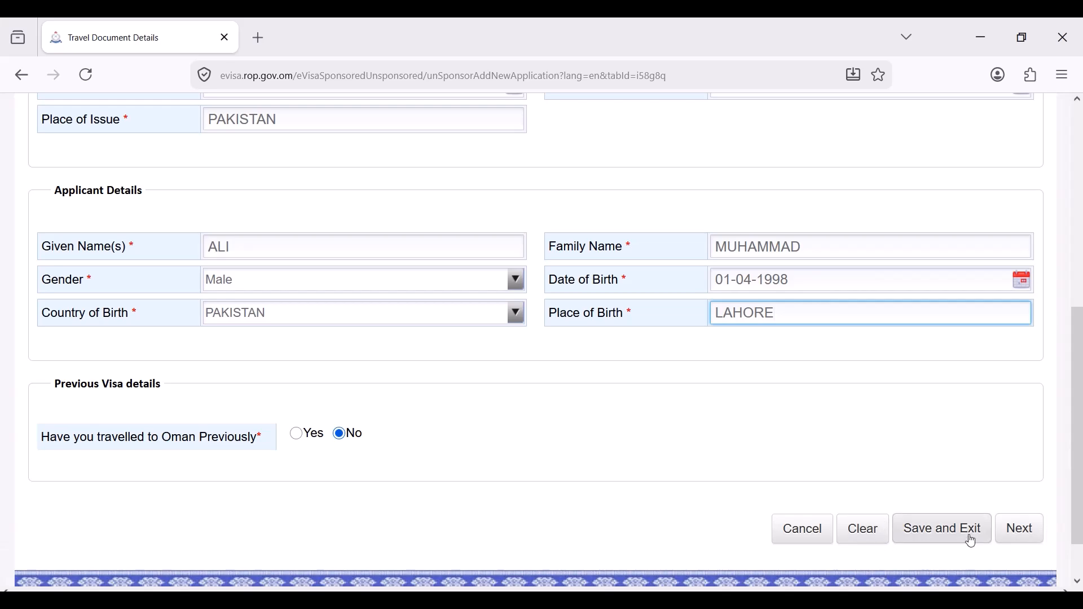
left_click(1022, 529)
- Set other nationality and Visa Applying Country both to PAKISTAN
scroll(549, 337, "down", 2)
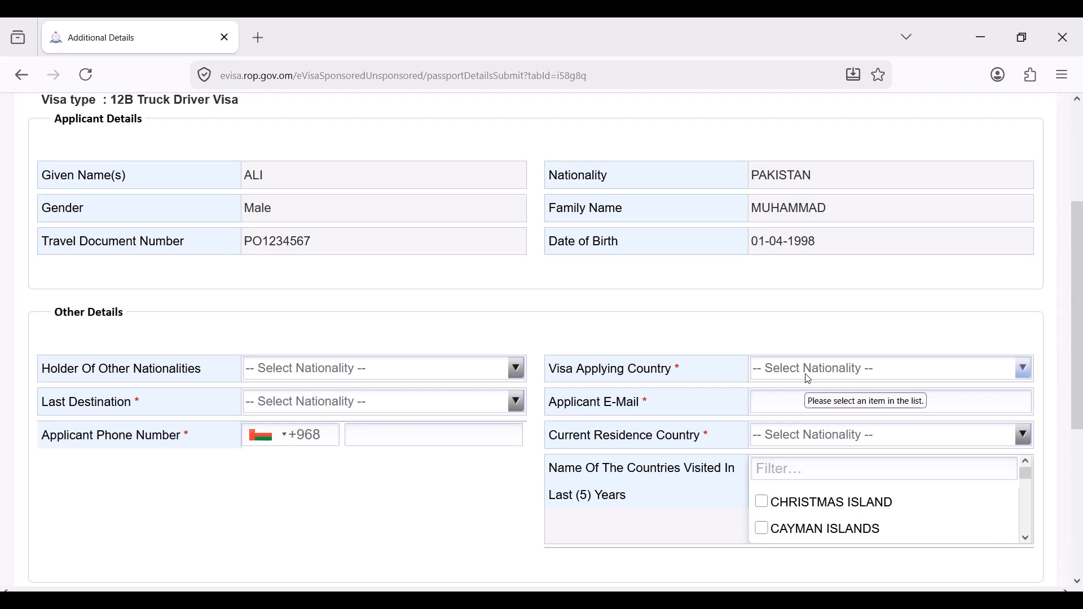
scroll(733, 379, "down", 2)
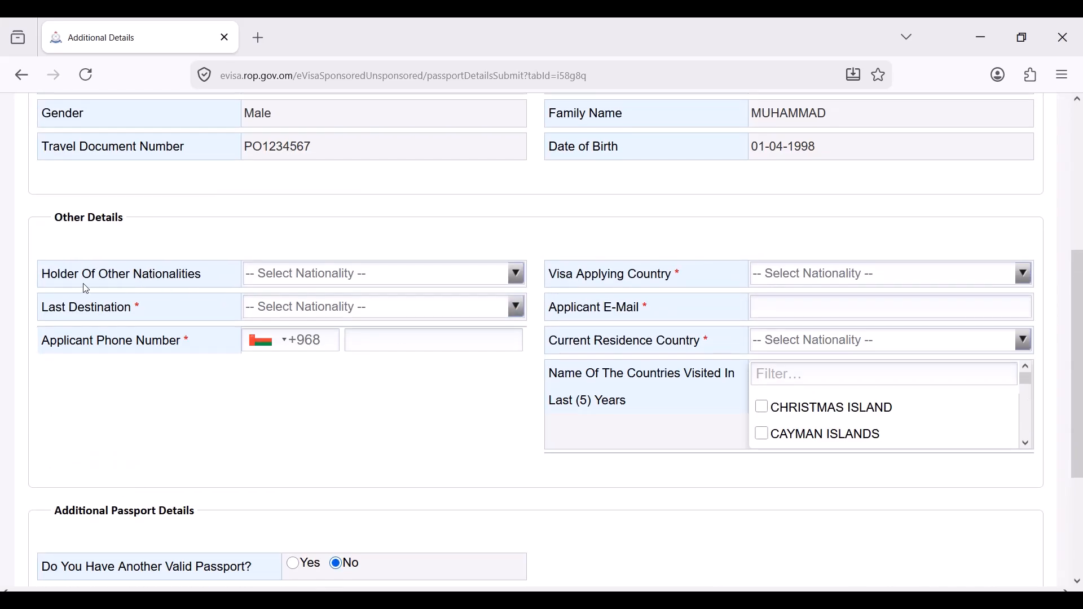
left_click(278, 273)
key("p")
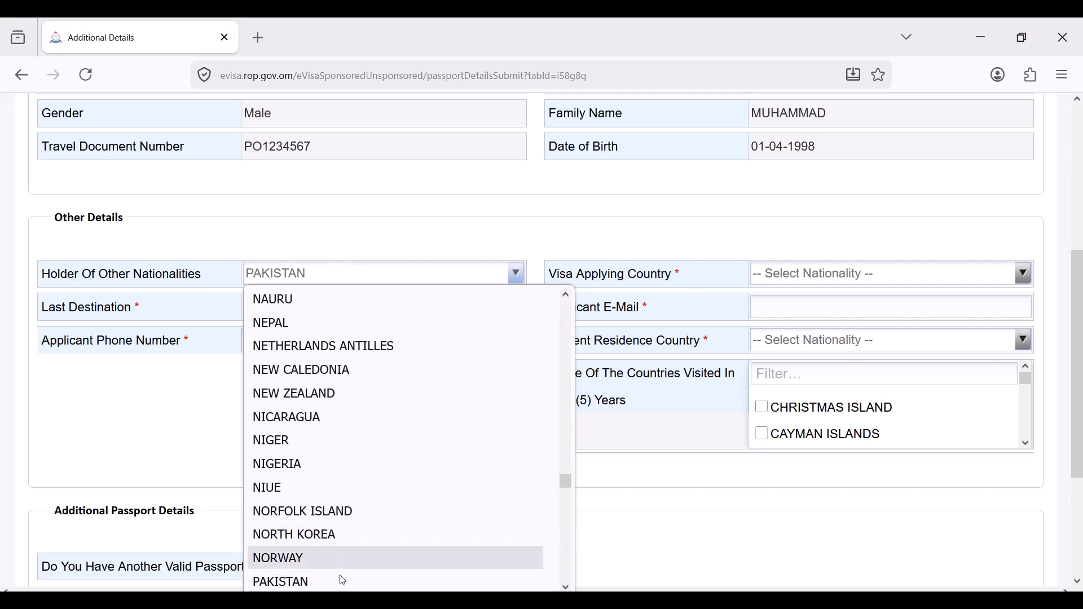
left_click(341, 581)
left_click(805, 276)
key("p")
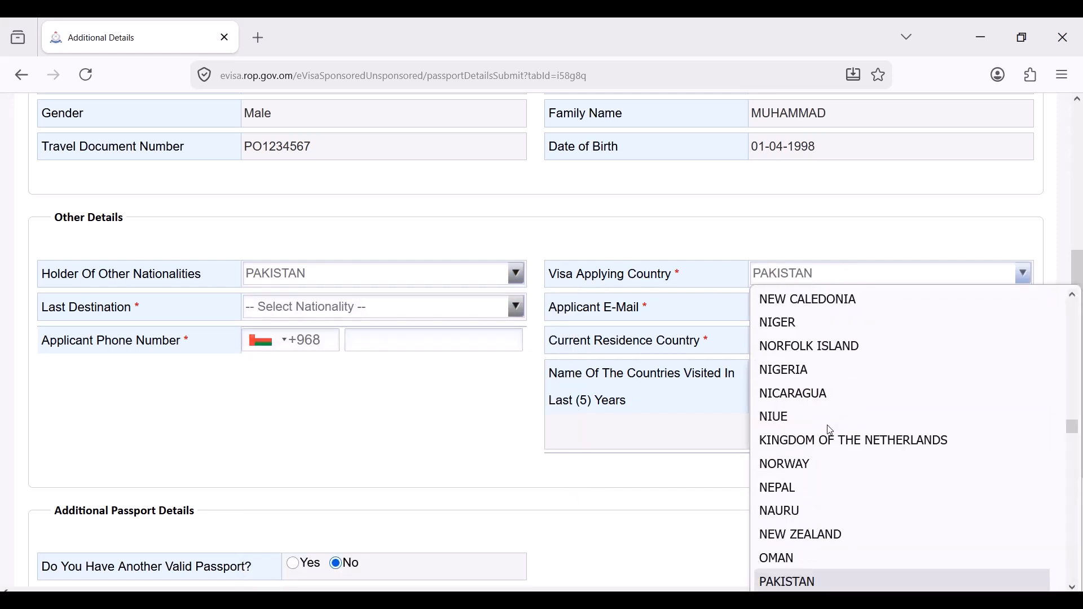
left_click(831, 581)
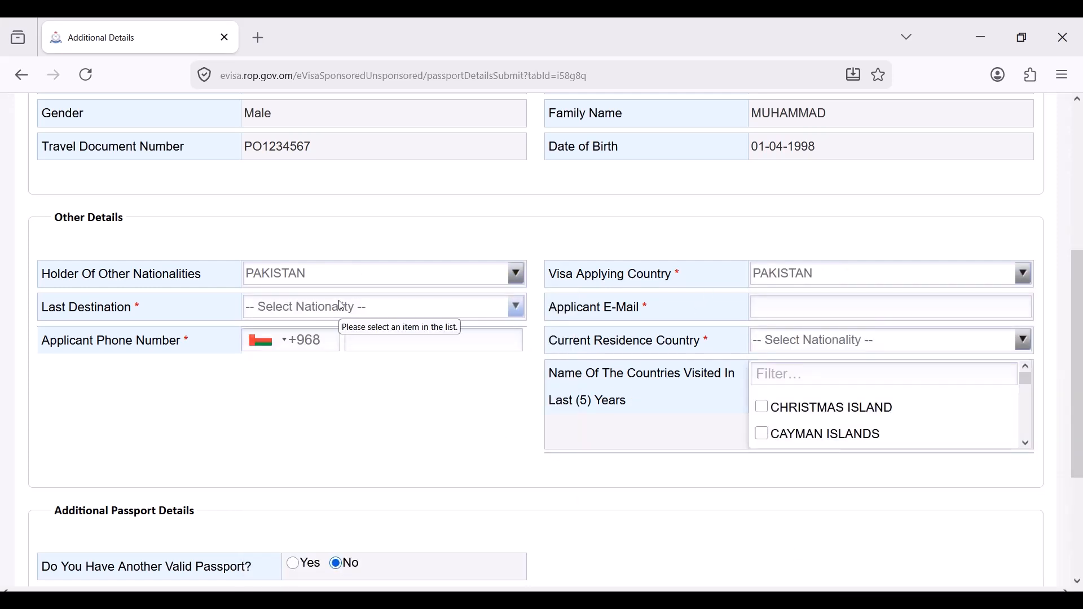
- Set Last Destination to PAKISTAN and enter the applicant's e-mail address
left_click(342, 305)
key("p")
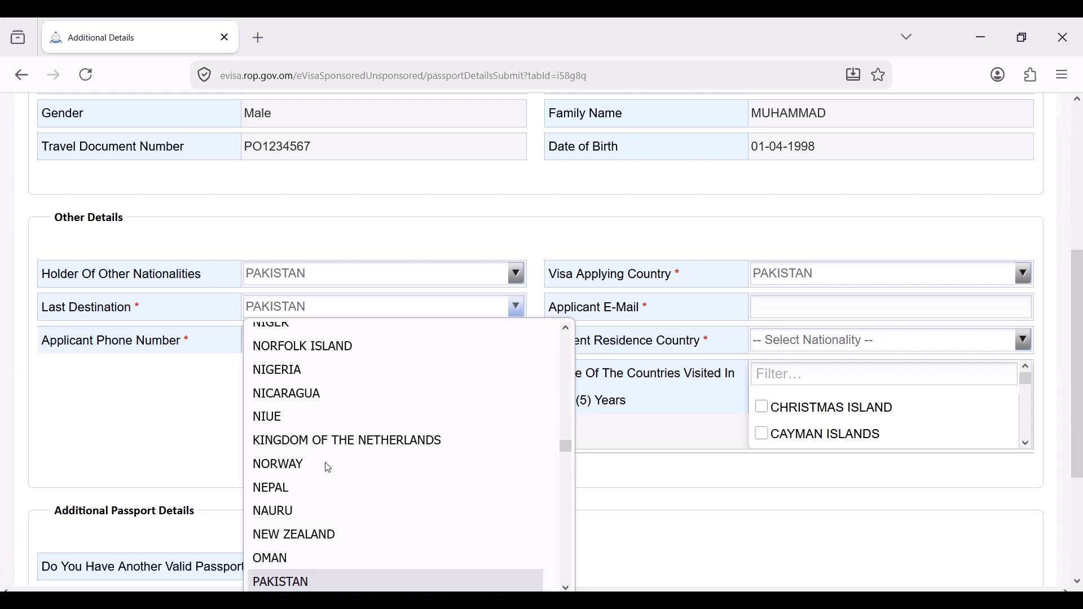
left_click(323, 581)
left_click(773, 314)
type("12")
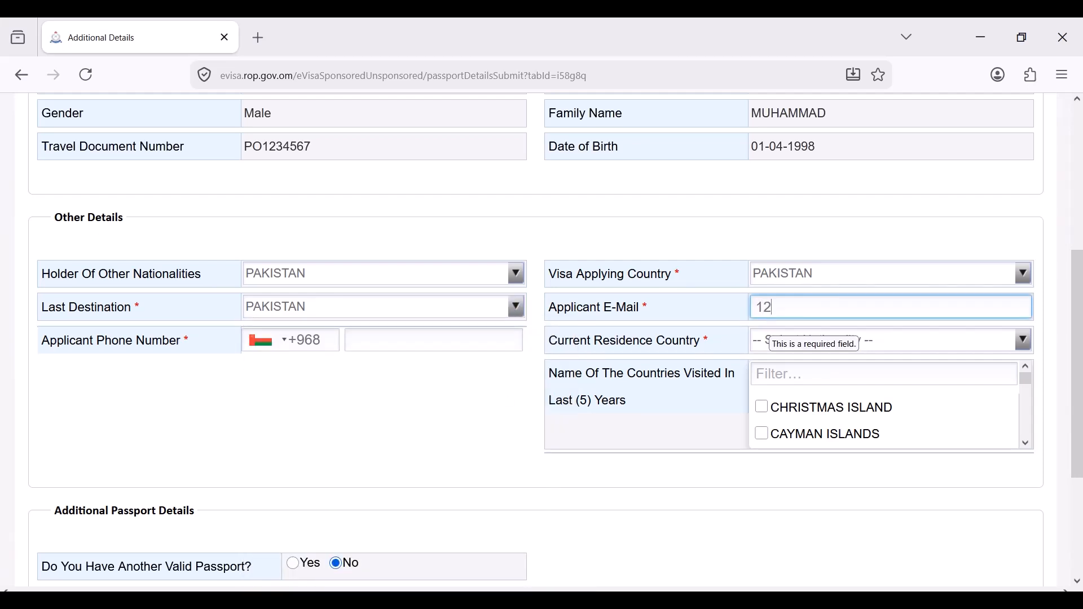
type("3@gmail.com")
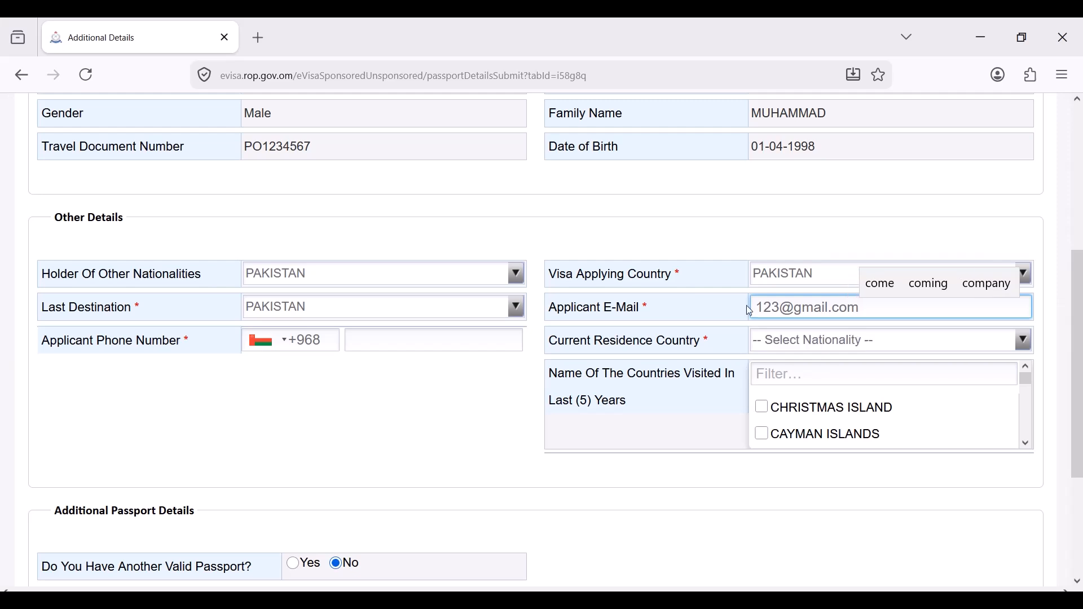
- Enter the applicant's phone number with the Pakistan +92 dialing code
left_click(307, 342)
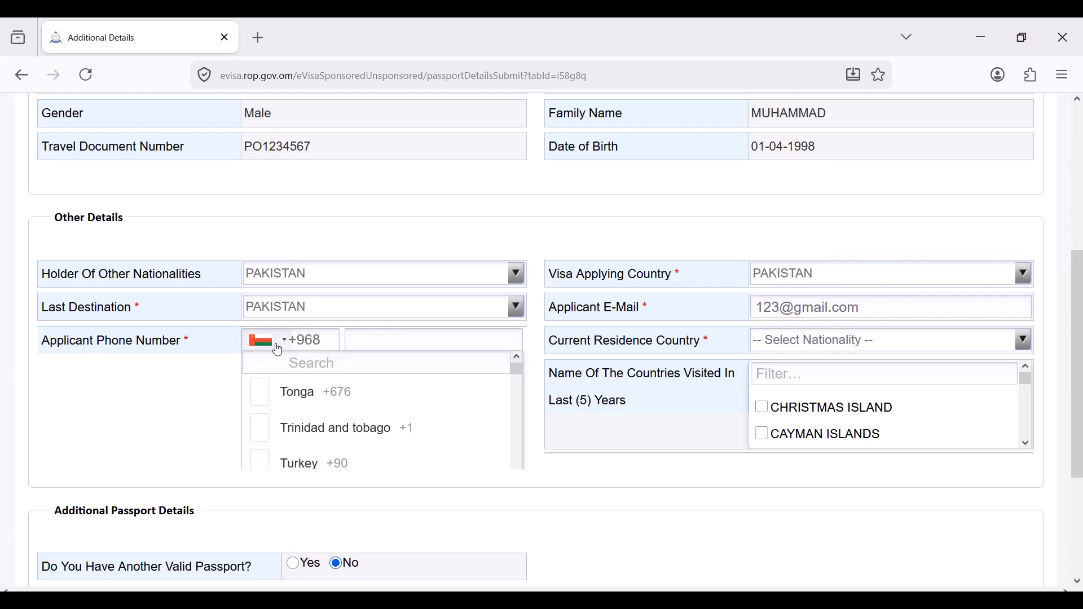
left_click(320, 365)
type("pak")
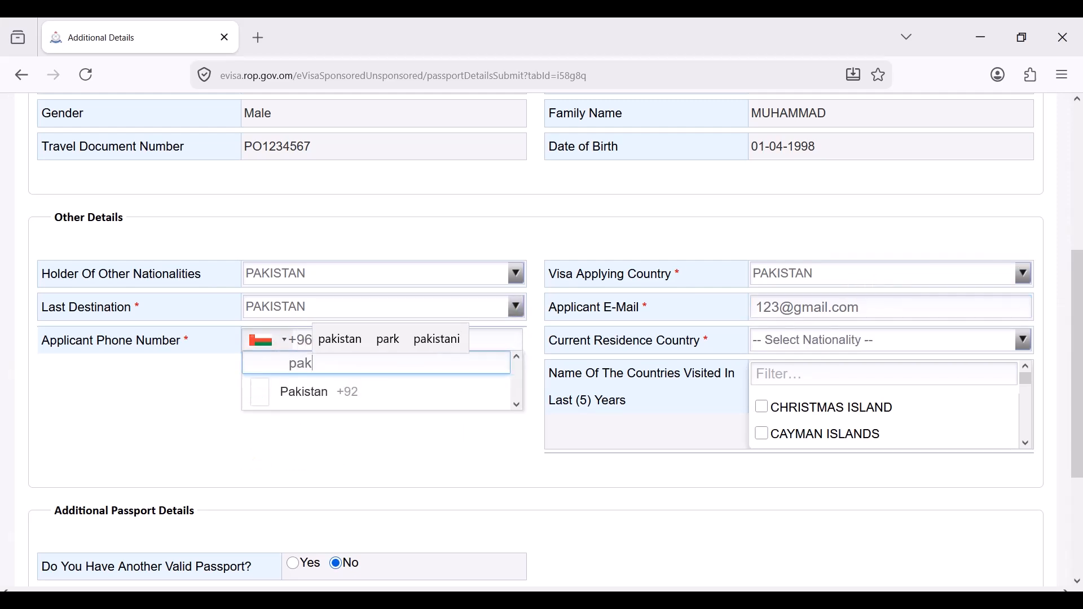
left_click(321, 392)
left_click(387, 346)
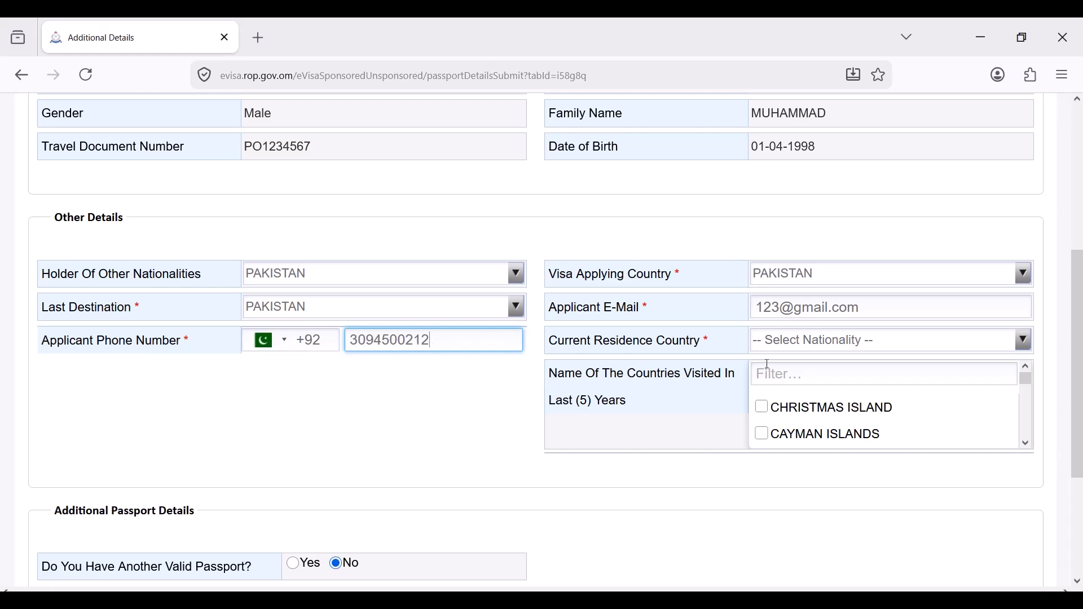
- Choose PAKISTAN as the current residence country
left_click(805, 344)
type("pak")
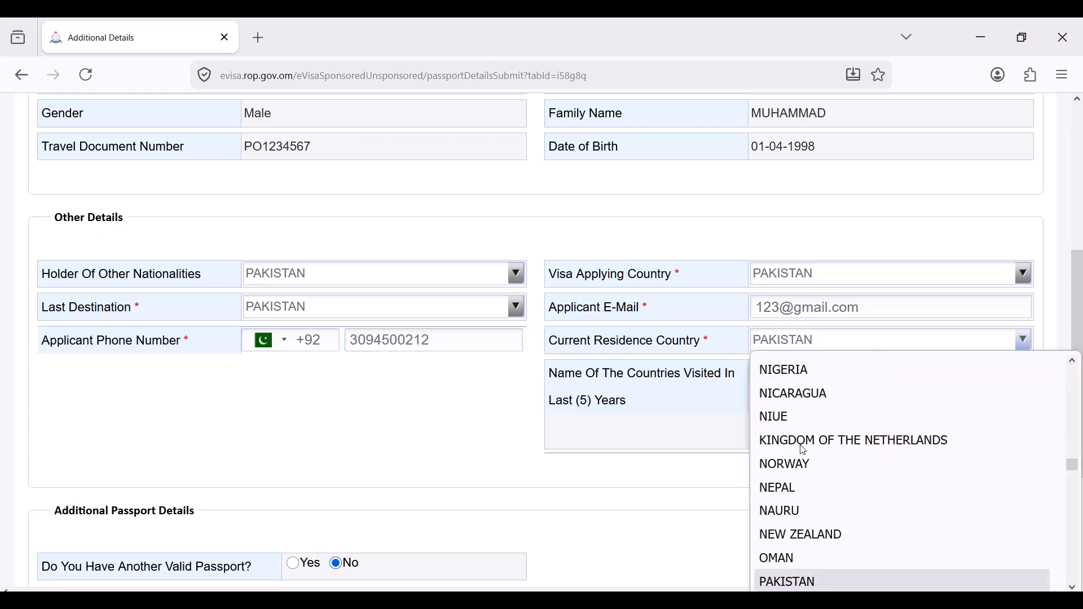
key("Return")
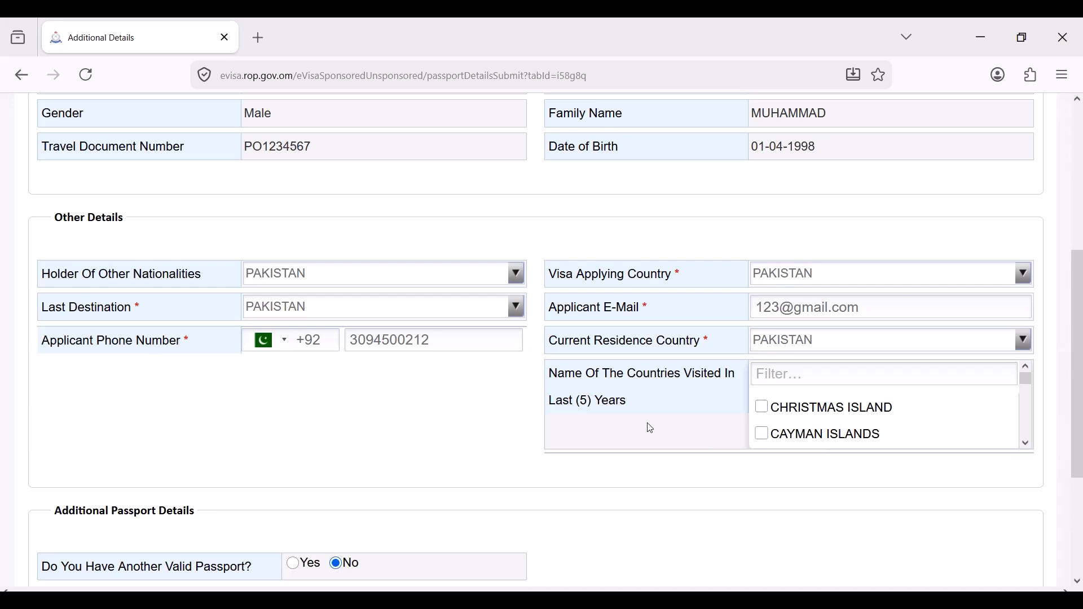
- Filter visited countries by 'tur', tick TURKMENISTAN and TURKS AND CAICOS ISLANDS, and continue
left_click(830, 374)
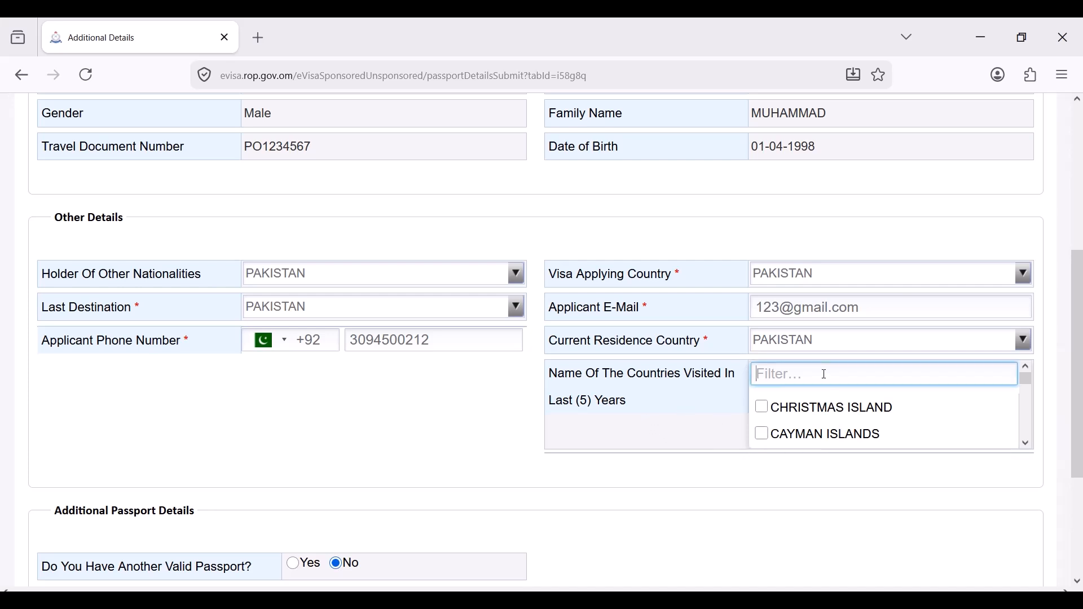
type("tur")
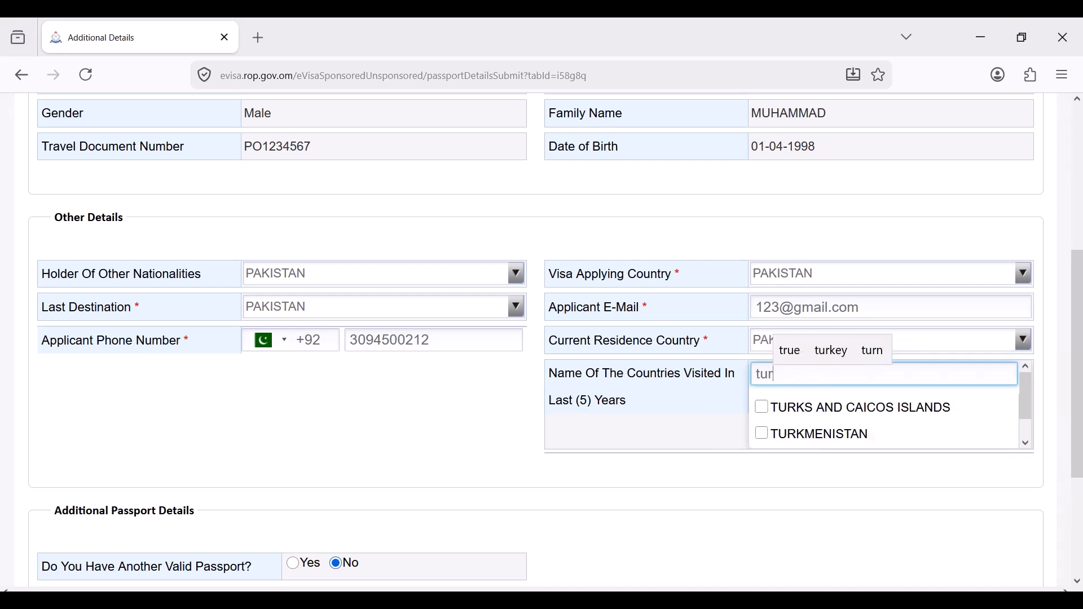
left_click(838, 357)
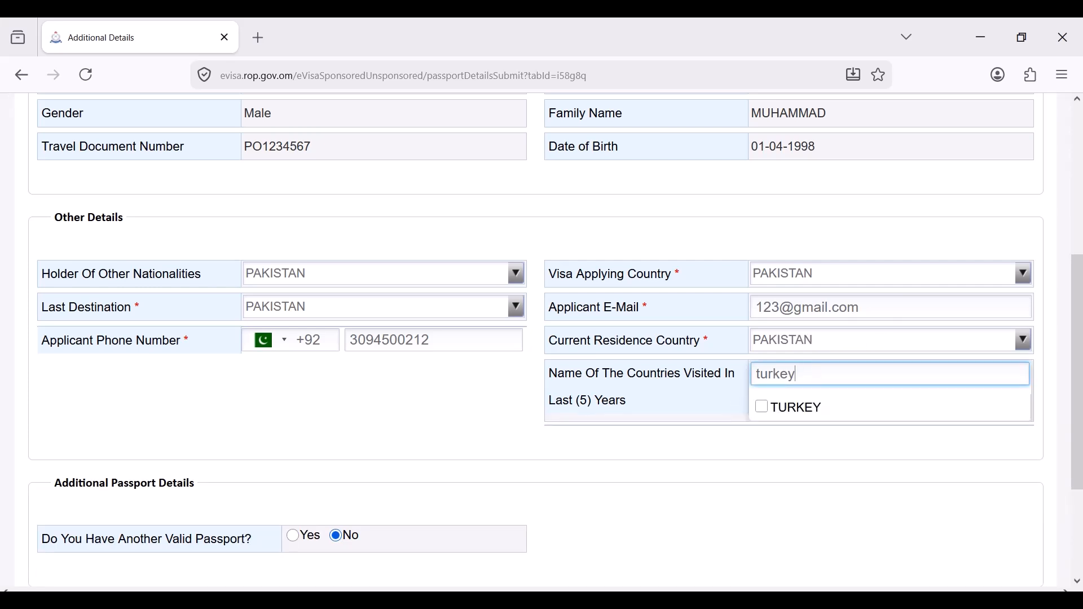
left_click(810, 409)
type("tur")
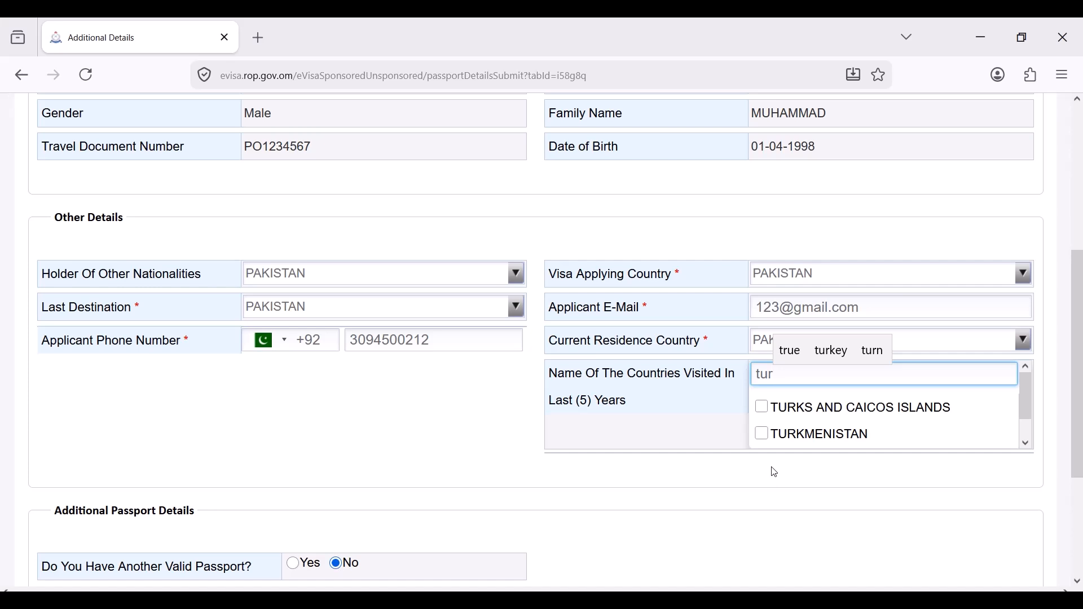
left_click(762, 434)
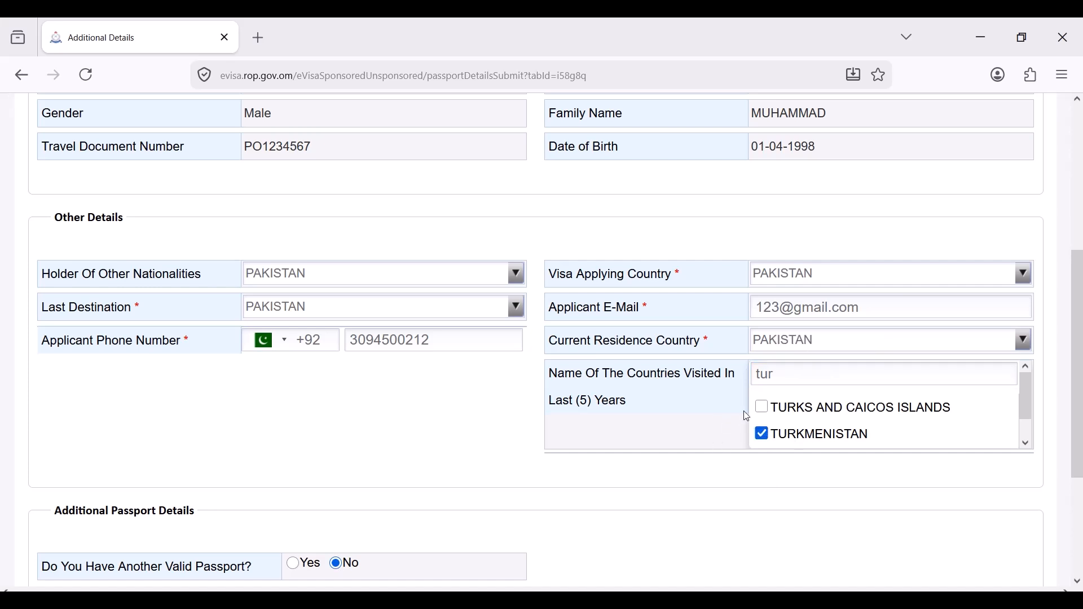
left_click(761, 407)
scroll(460, 449, "down", 3)
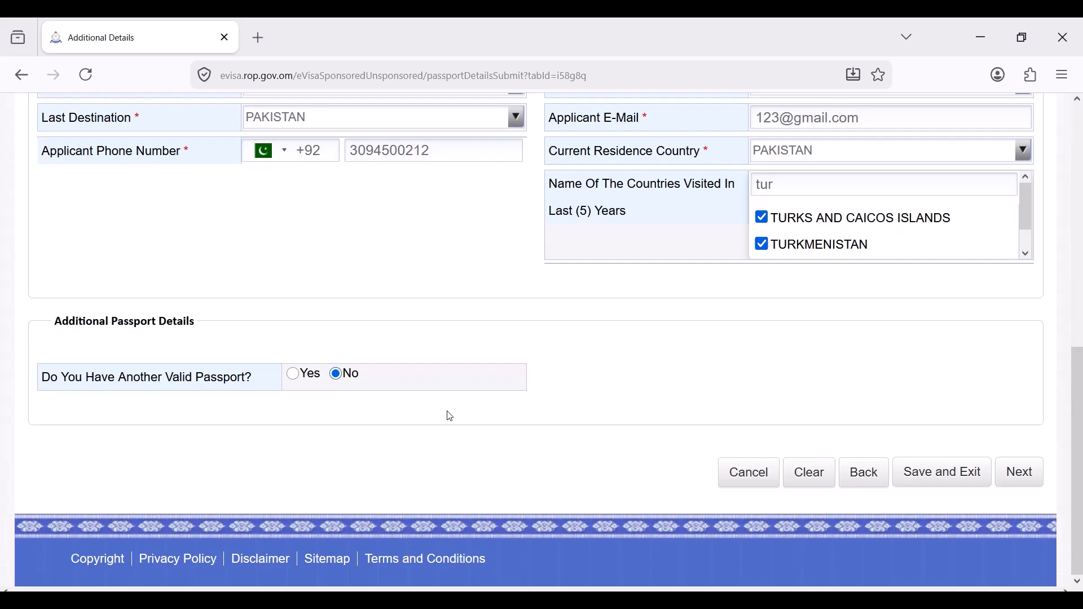
left_click(1011, 475)
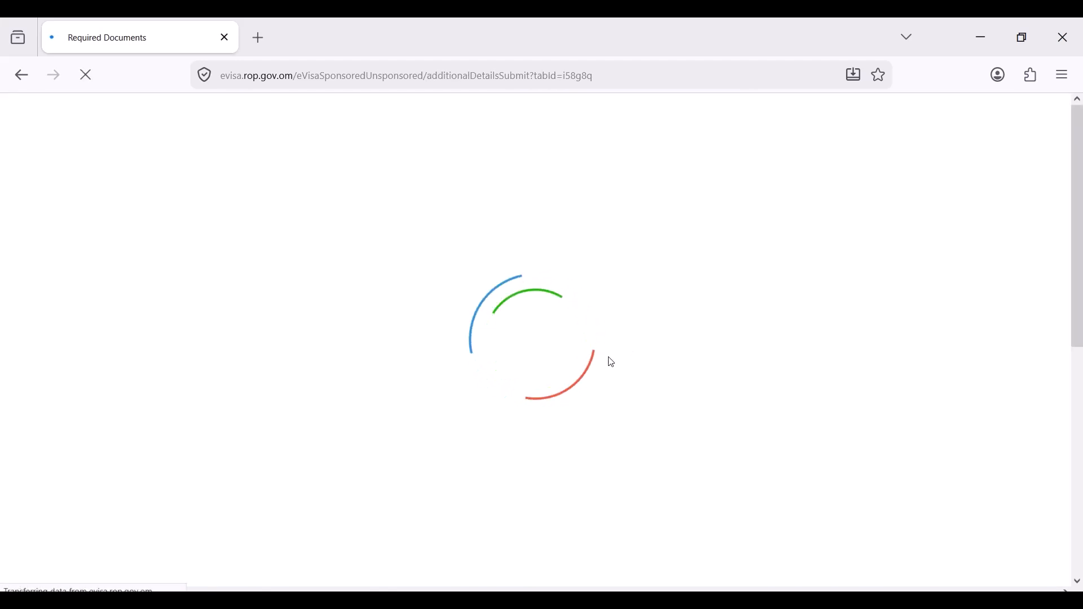
- Scroll through the document tables listing passport copy, photo, driver license and vehicle insurance
scroll(613, 363, "down", 3)
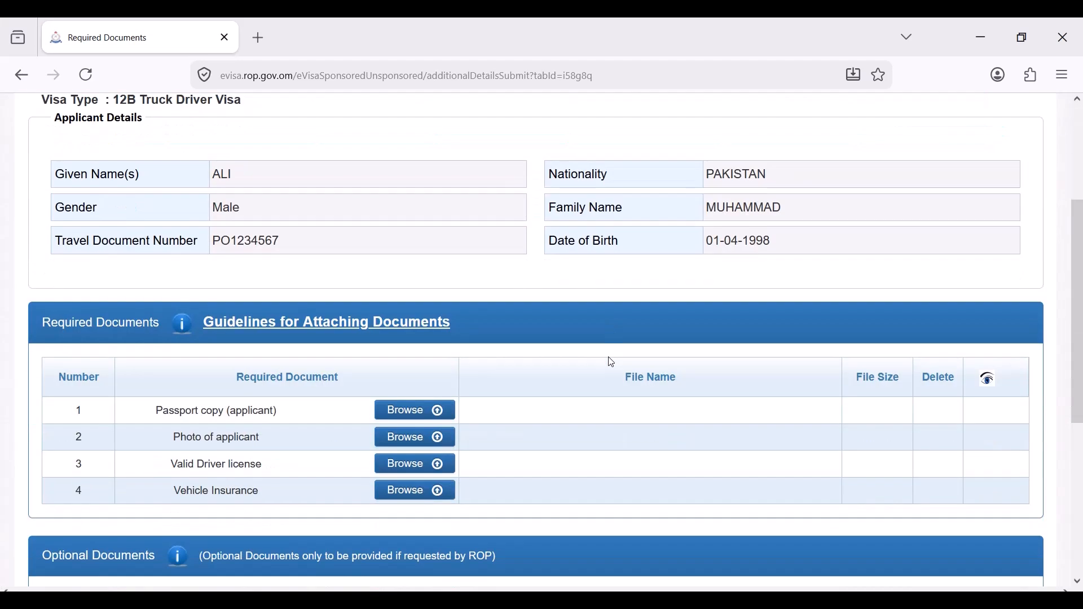
scroll(611, 364, "up", 3)
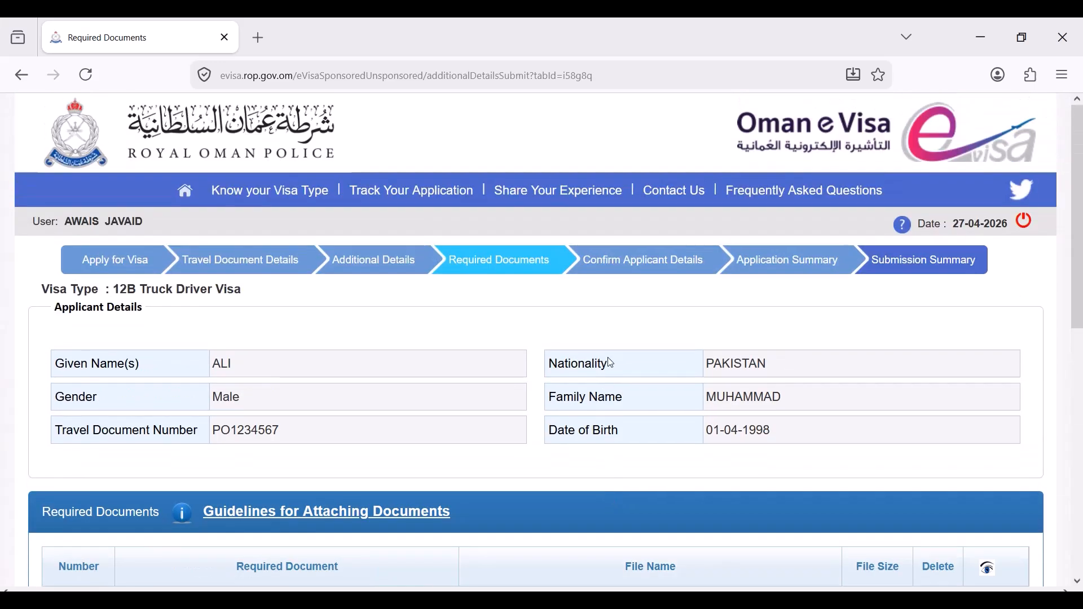
scroll(501, 273, "down", 3)
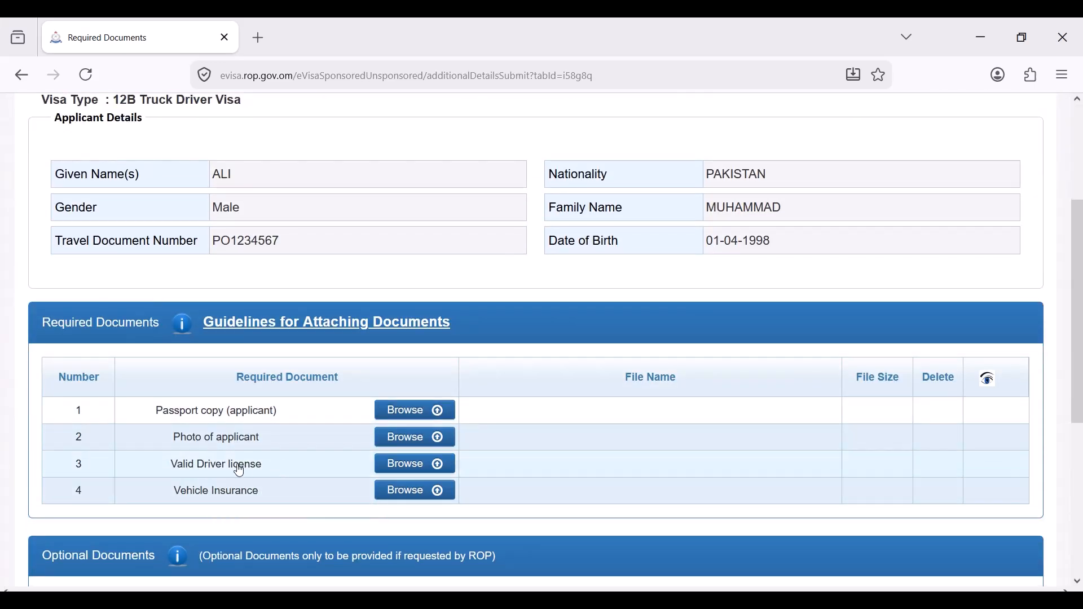
scroll(271, 480, "down", 3)
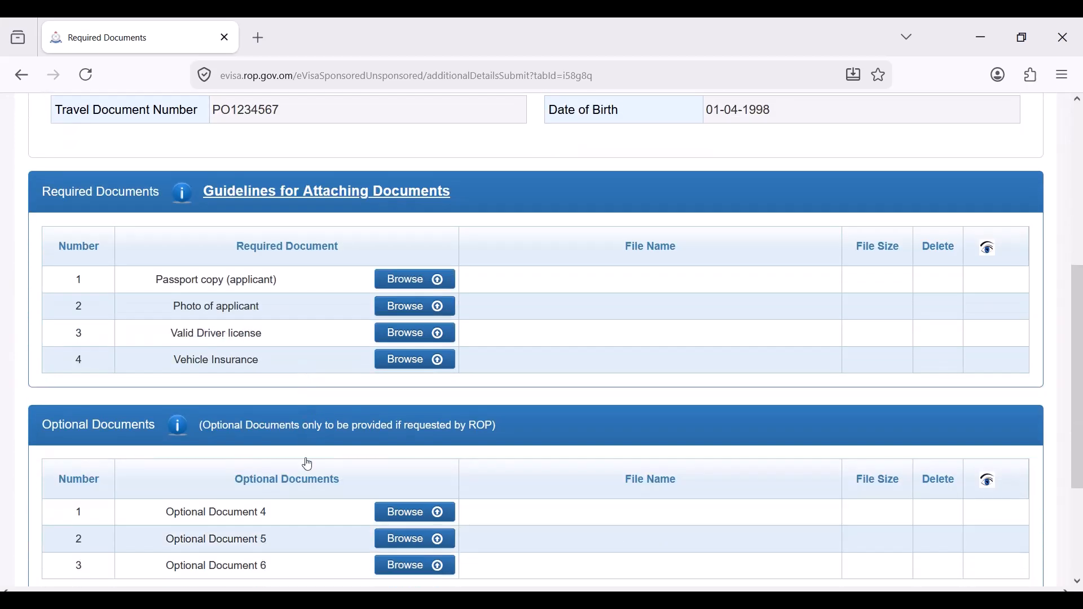
scroll(384, 451, "down", 2)
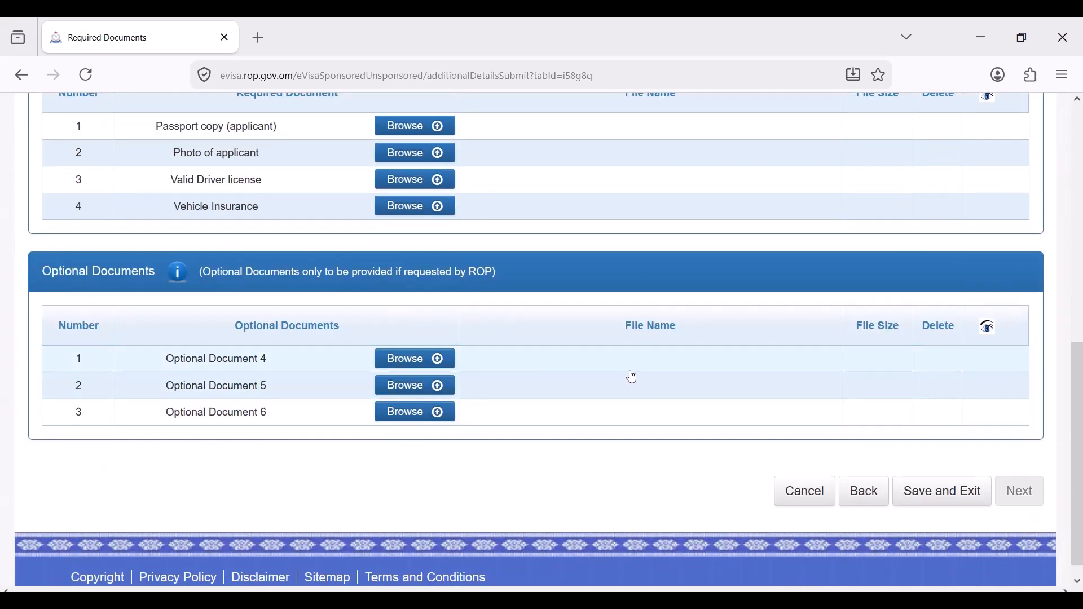
scroll(635, 370, "up", 8)
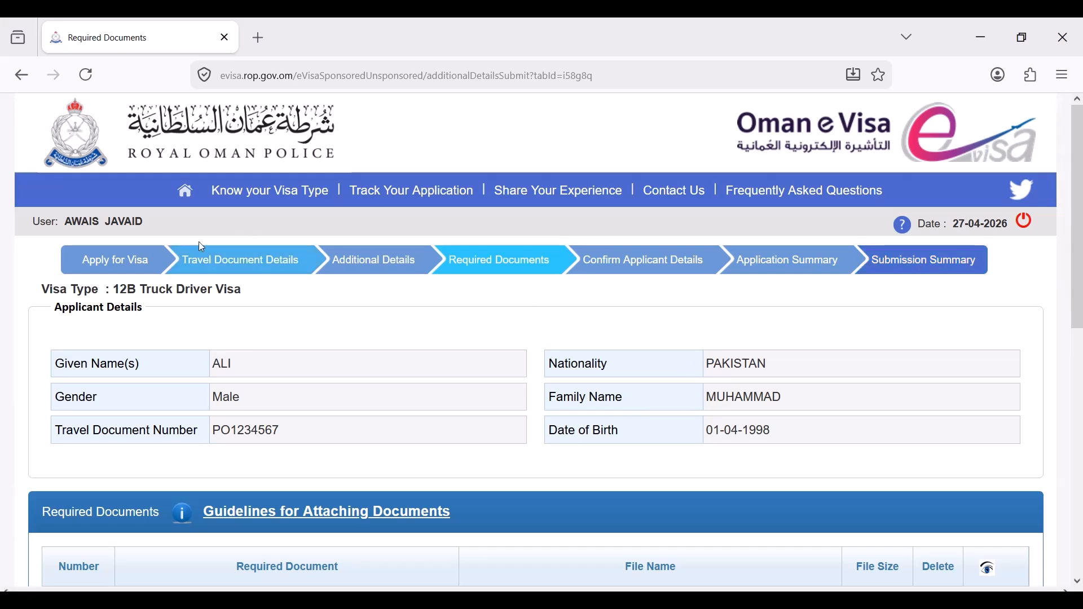
- Return to the sponsor home page and start a new unsponsored visa application
left_click(184, 199)
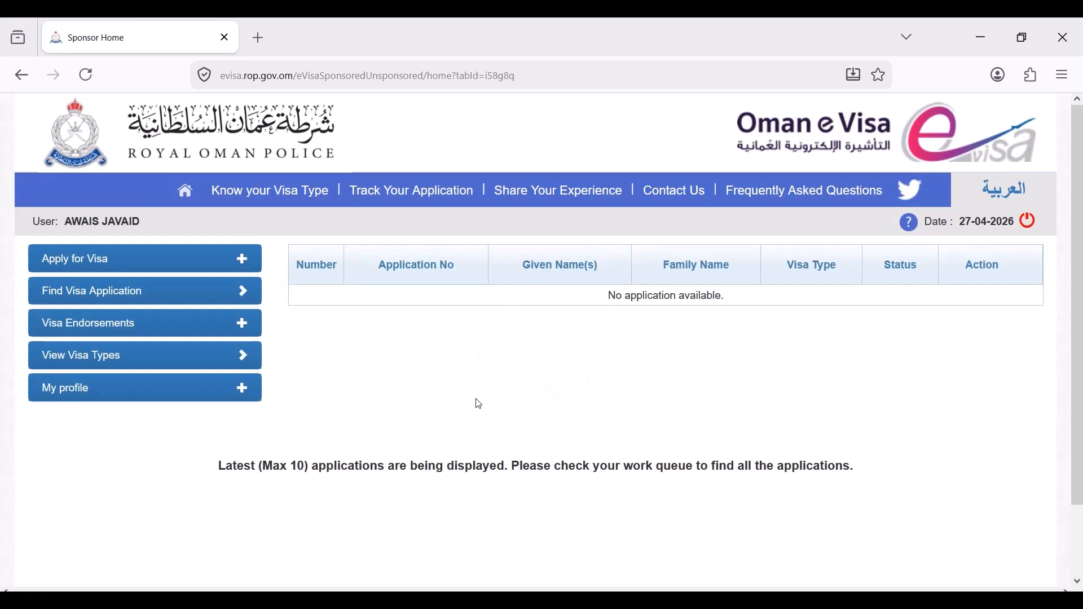
left_click(220, 260)
left_click(175, 289)
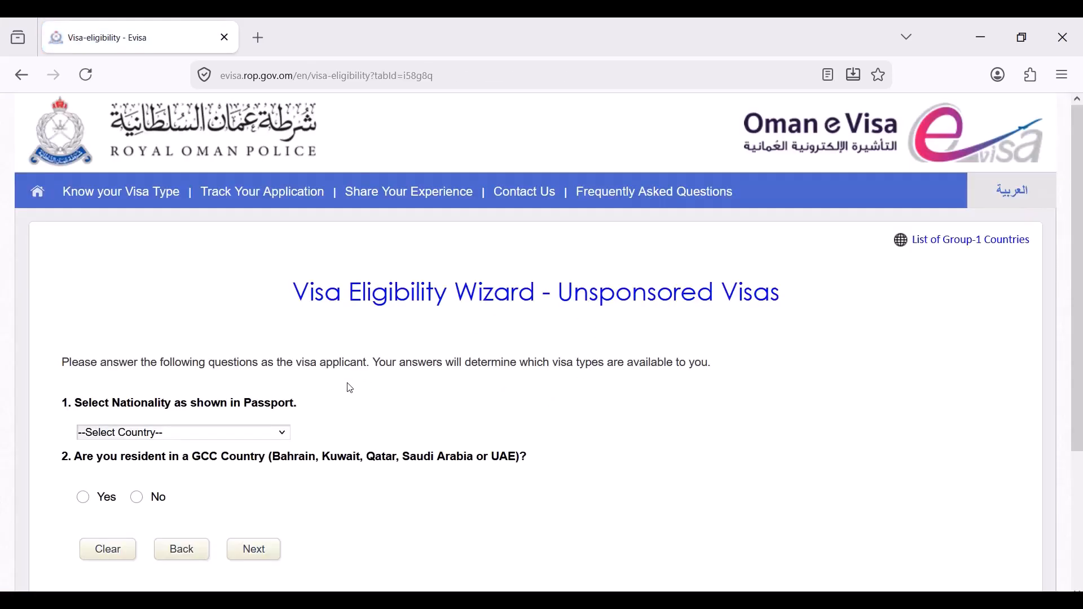
- Answer the eligibility wizard: nationality PAKISTAN, GCC resident Yes, residing in SAUDI ARABIA
left_click(246, 438)
key("p")
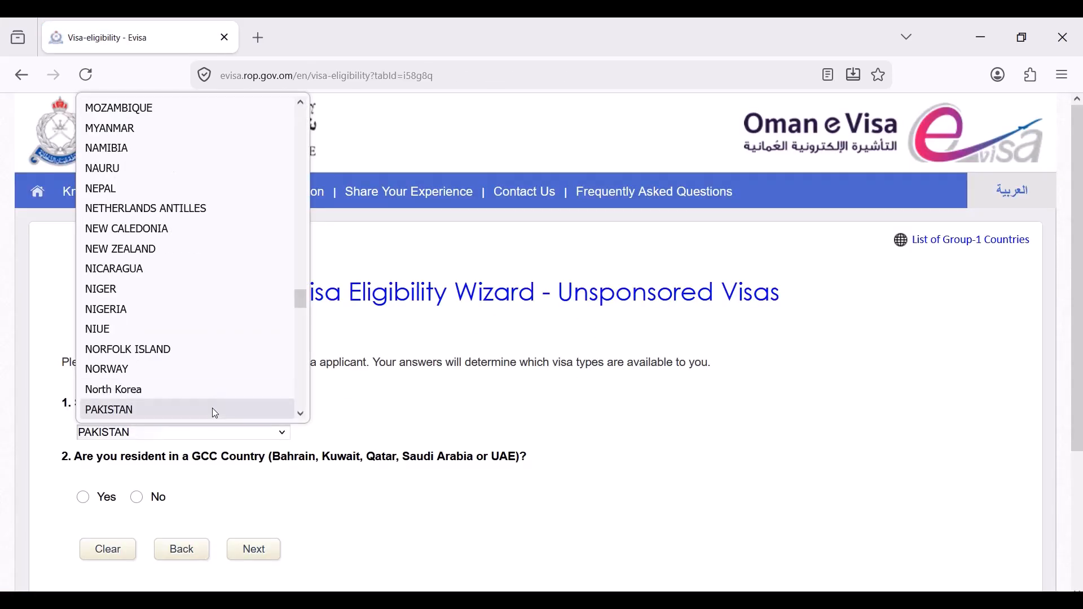
left_click(212, 408)
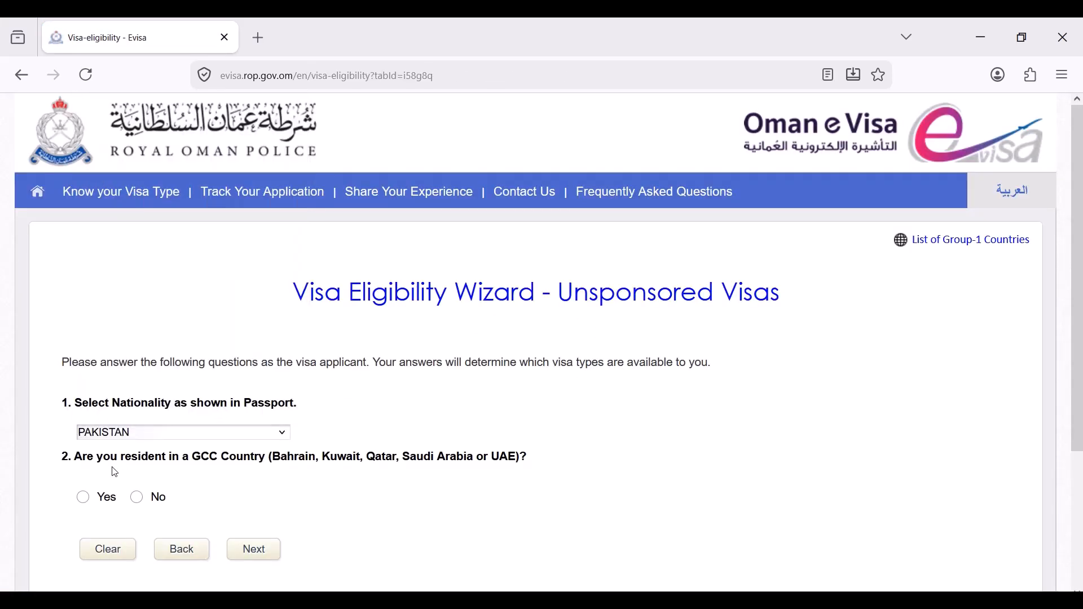
left_click(88, 501)
scroll(276, 447, "down", 2)
left_click(202, 475)
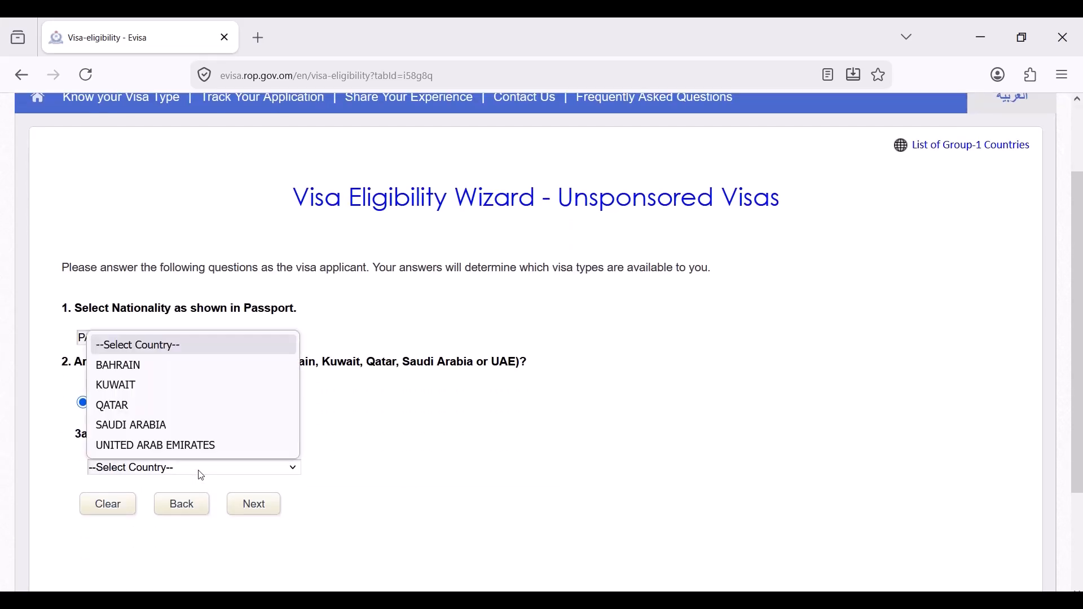
left_click(183, 427)
left_click(253, 510)
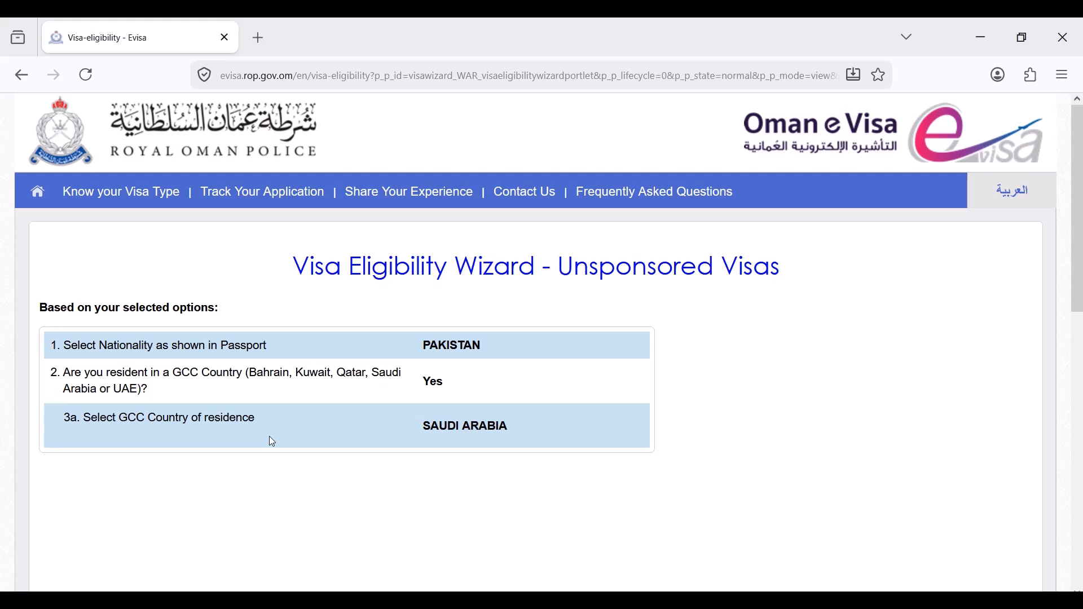
scroll(270, 437, "down", 8)
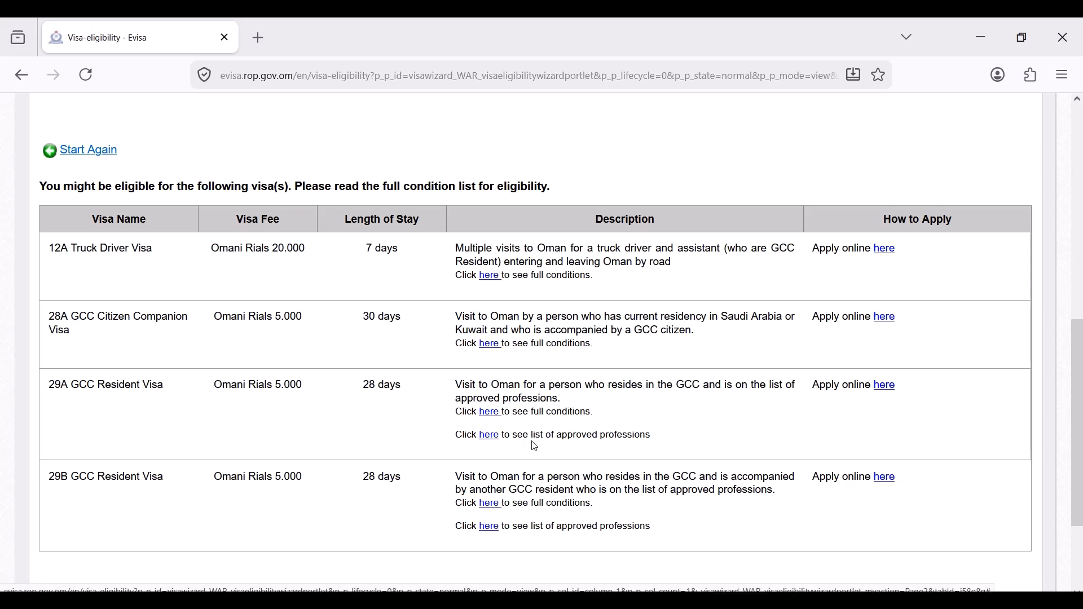
- Open the 29A full conditions in a new tab and highlight key lines, like no sponsor needed
left_click(489, 437)
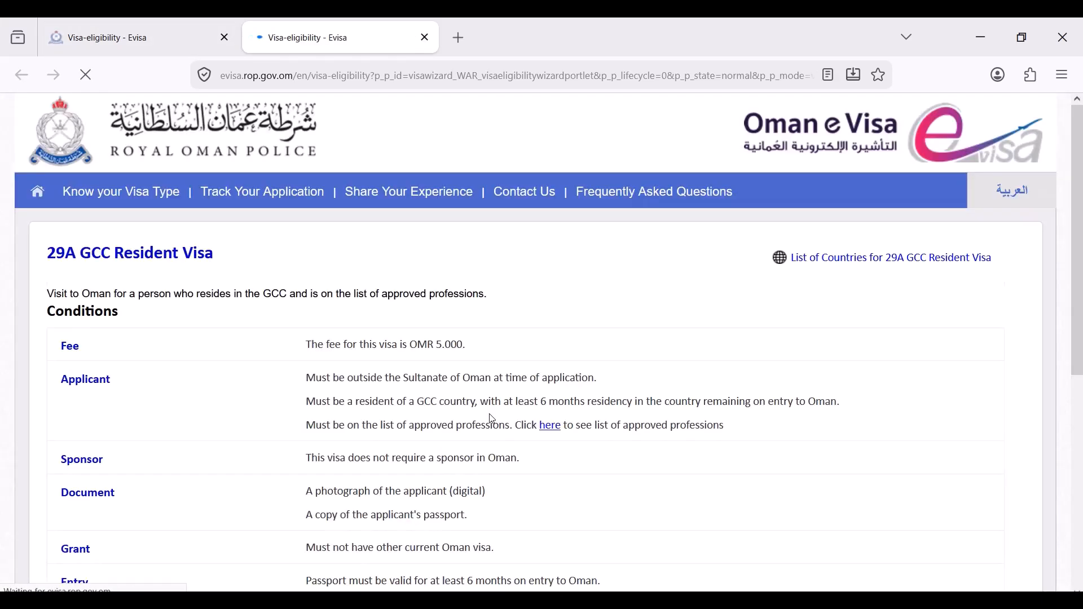
scroll(101, 289, "down", 2)
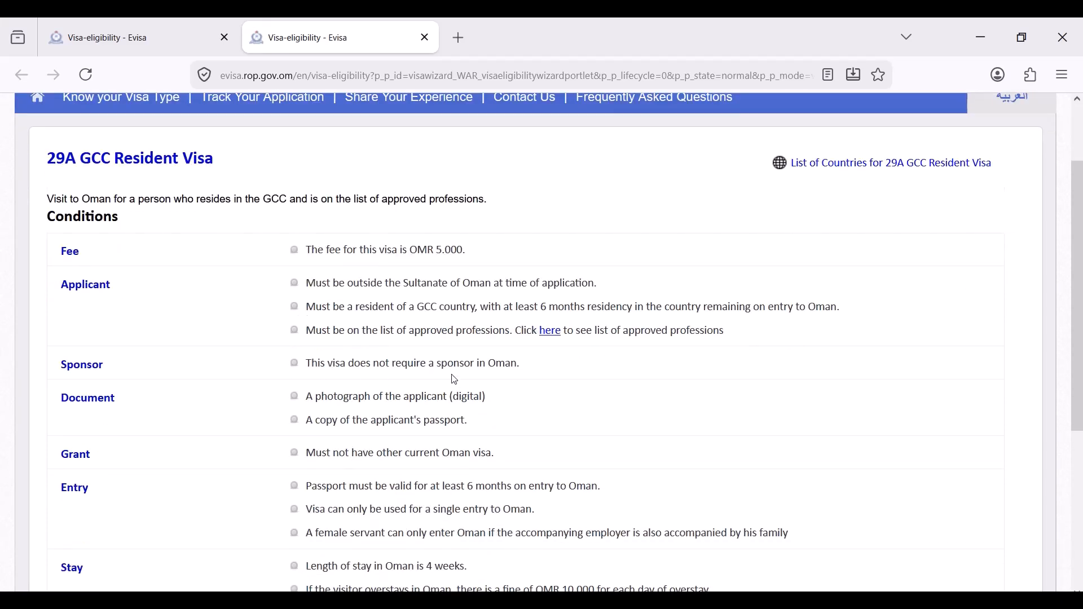
left_click_drag(524, 366, 250, 380)
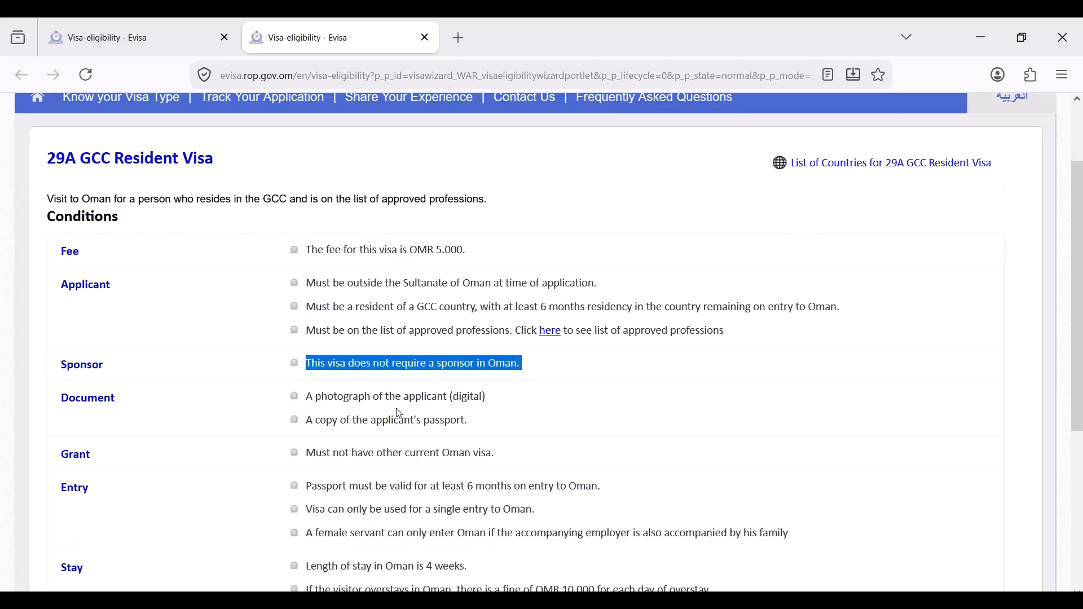
left_click_drag(356, 423, 457, 422)
scroll(457, 423, "down", 2)
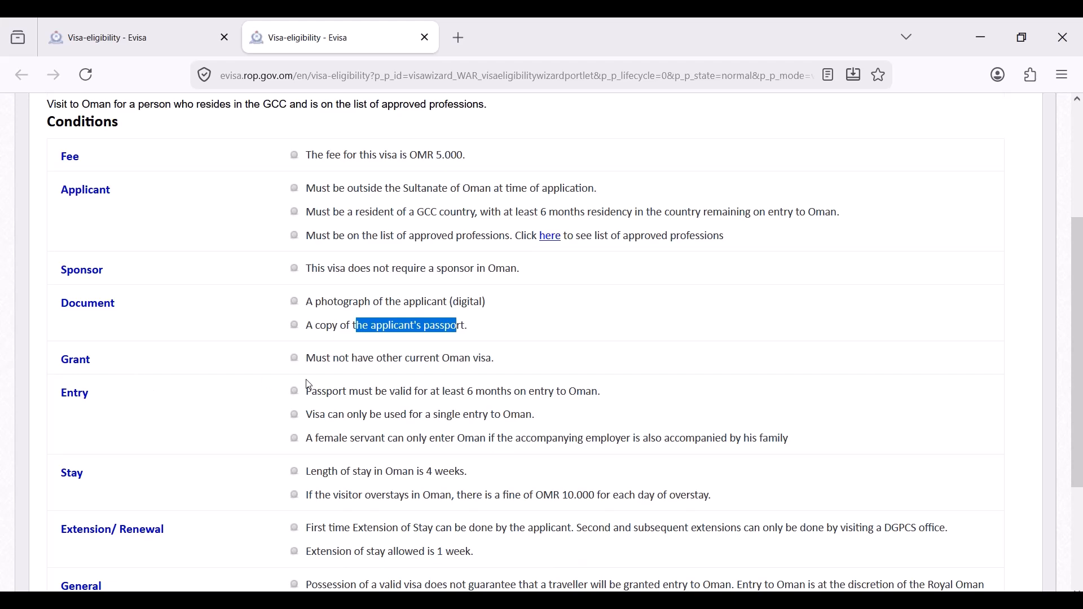
left_click(403, 371)
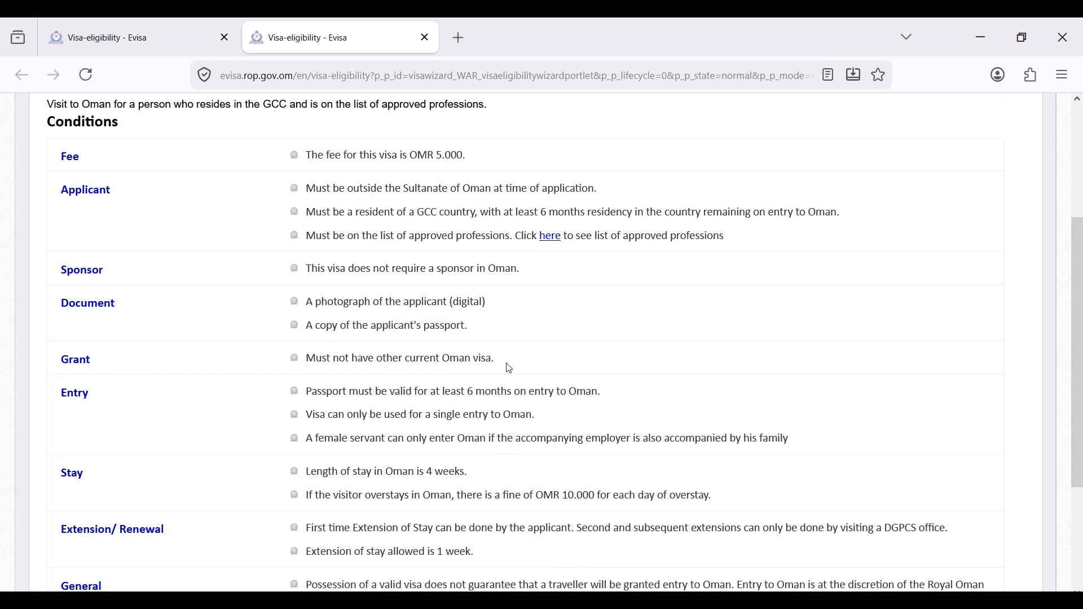
left_click_drag(467, 393, 607, 395)
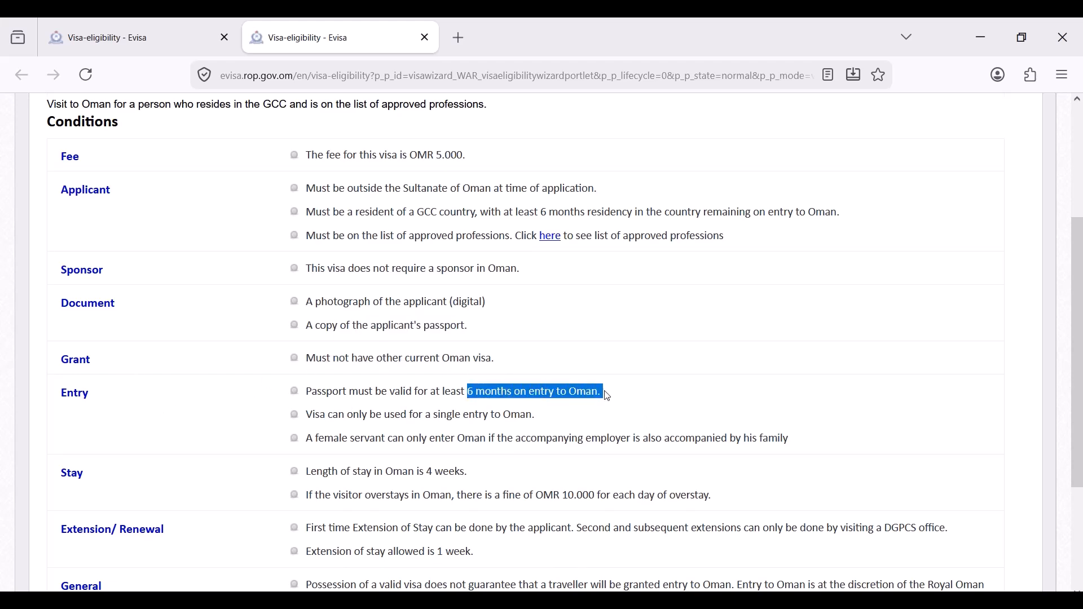
scroll(552, 406, "down", 2)
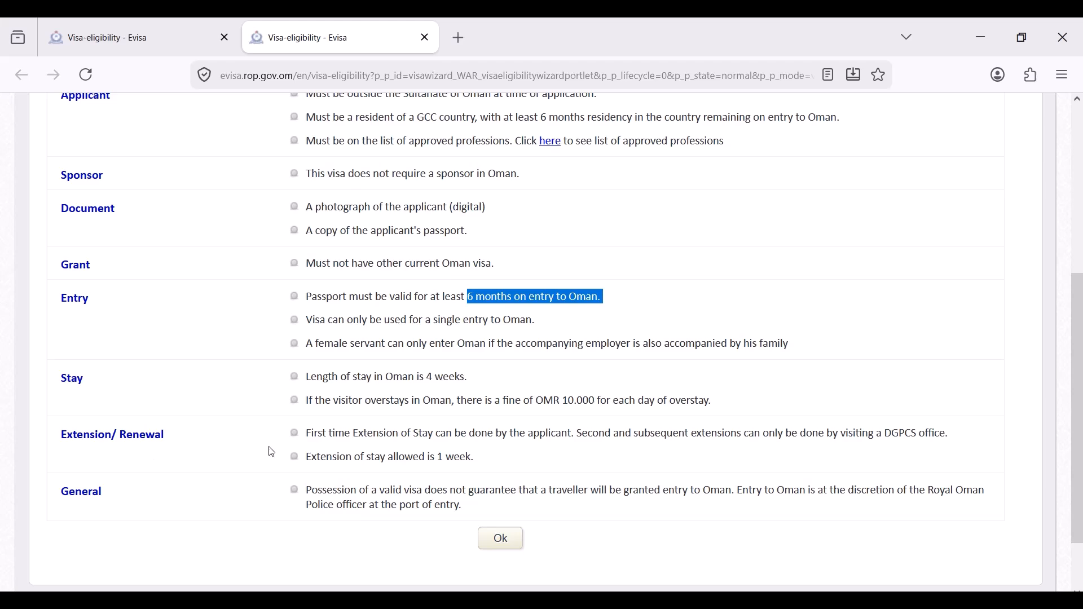
scroll(430, 398, "up", 5)
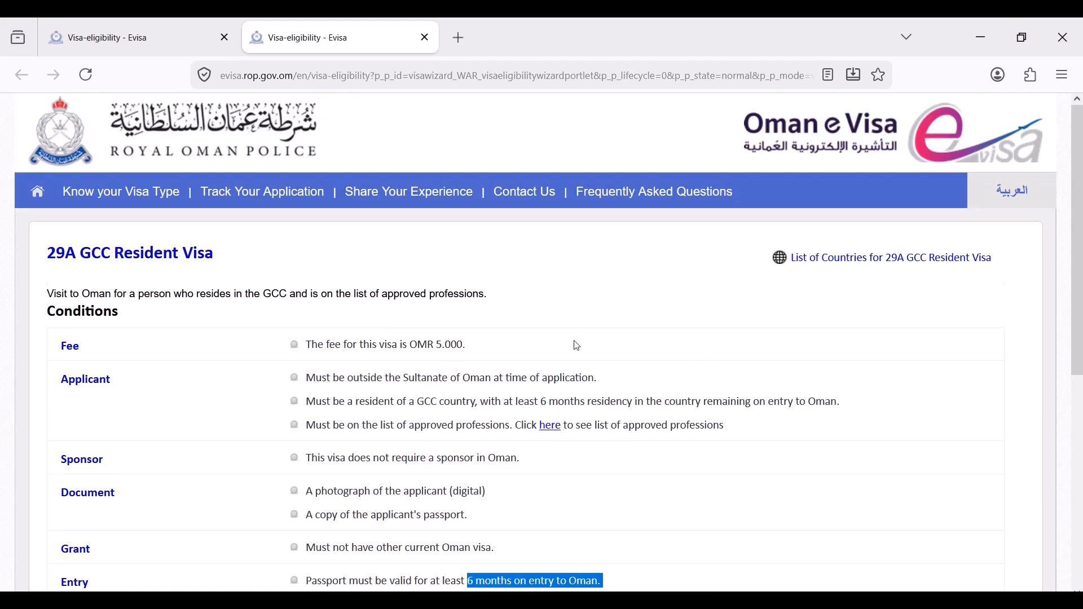
- Return to the eligibility results tab and look over the listed visas
left_click(102, 38)
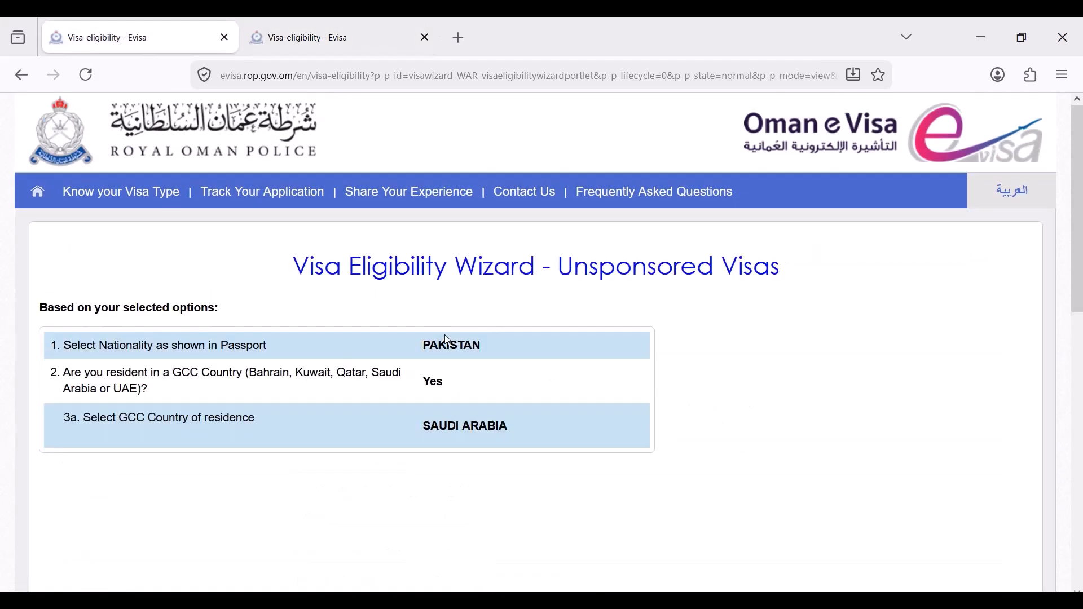
scroll(393, 313, "down", 10)
scroll(394, 313, "up", 2)
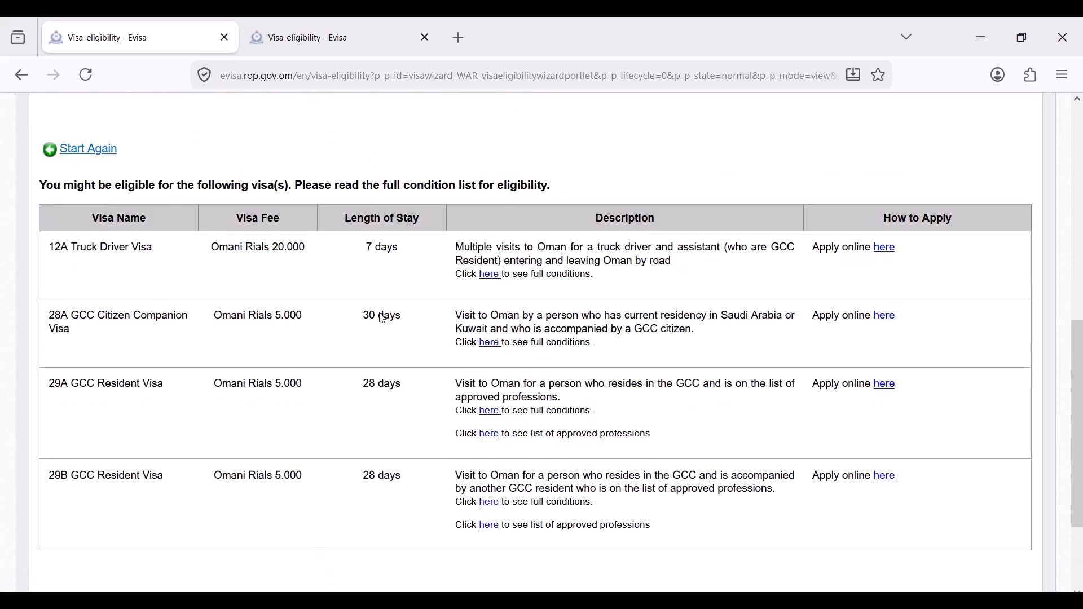
- Review and close the 29A Allowed Occupations list, then start the 29A online application
left_click(489, 436)
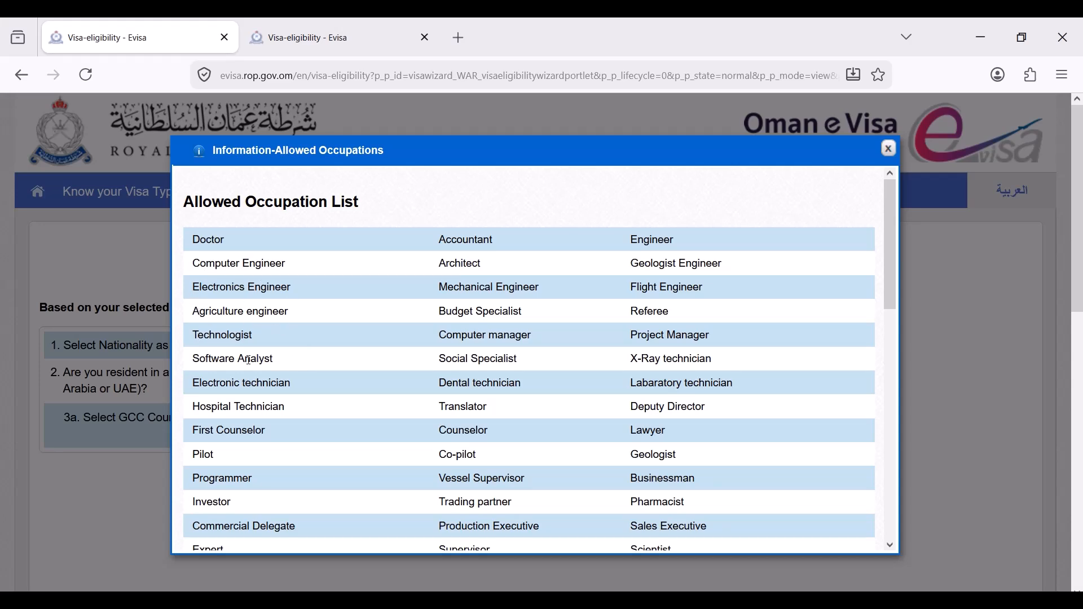
scroll(530, 398, "down", 10)
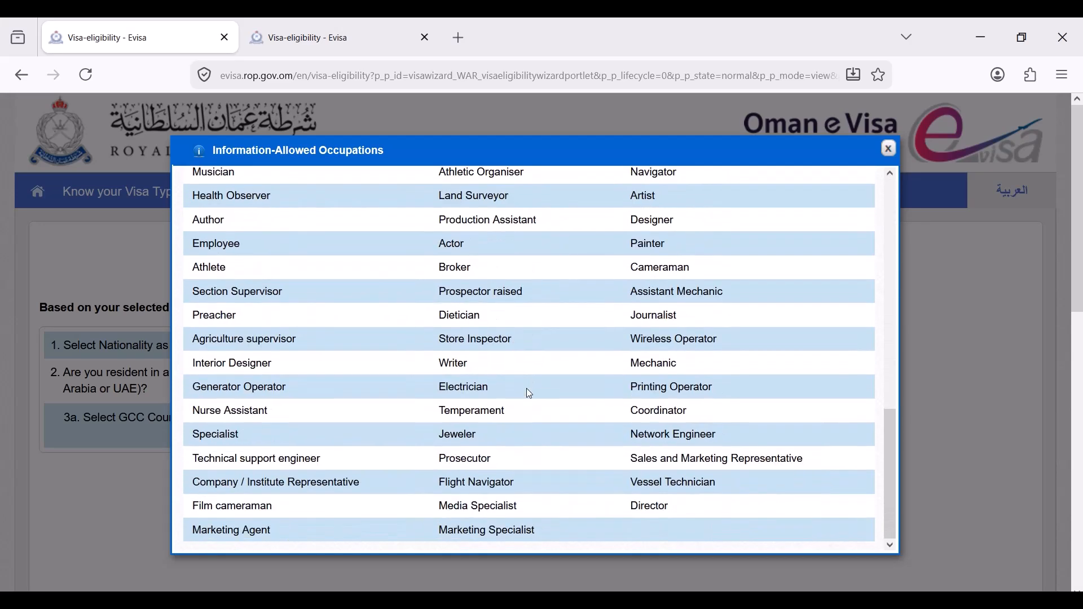
scroll(640, 473, "up", 10)
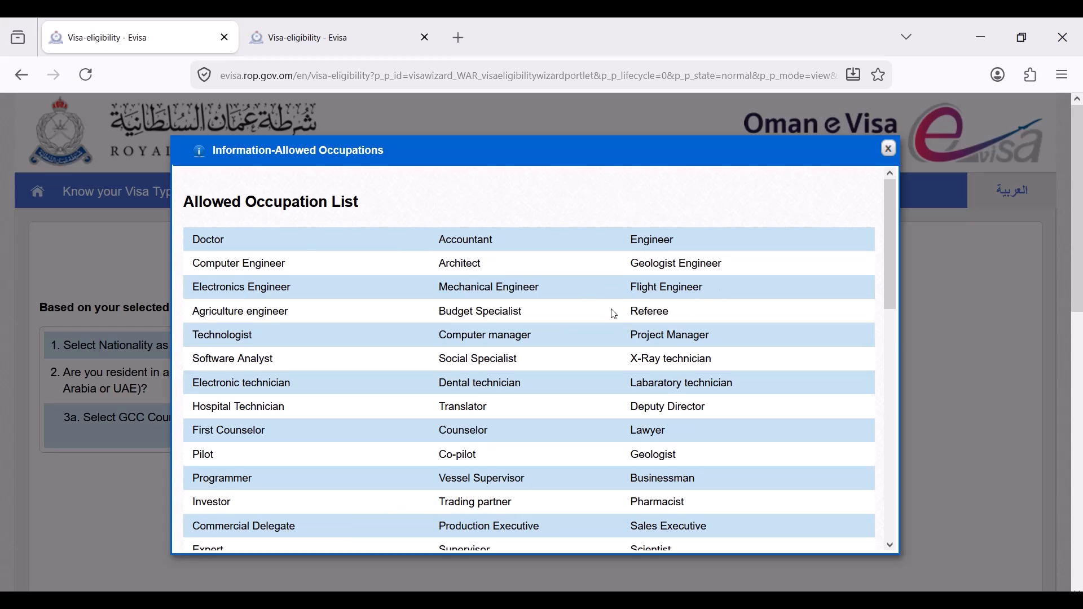
scroll(646, 355, "down", 2)
left_click(892, 148)
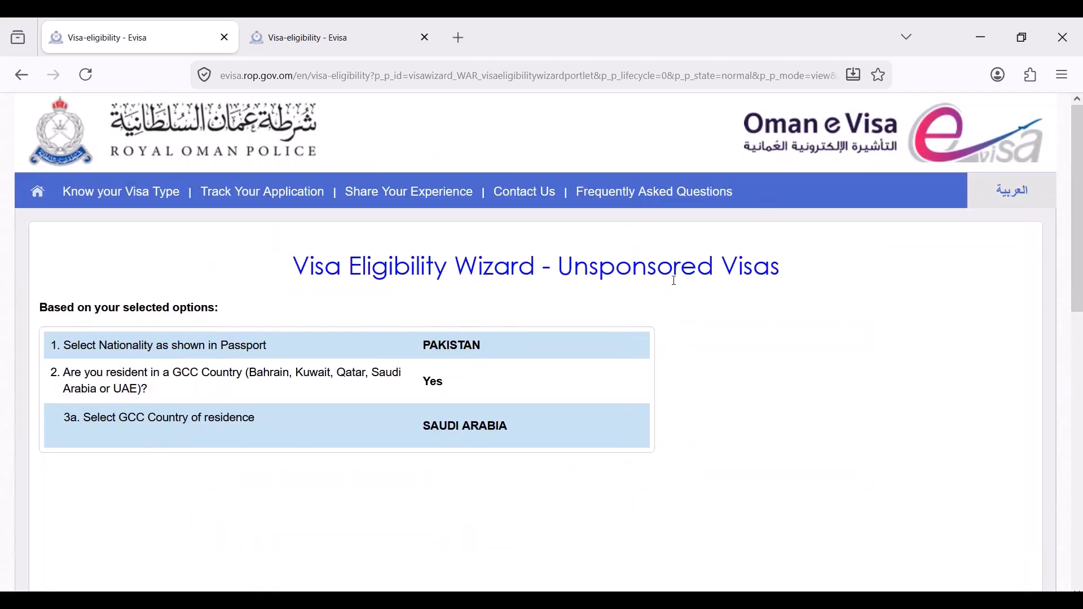
scroll(496, 395, "down", 8)
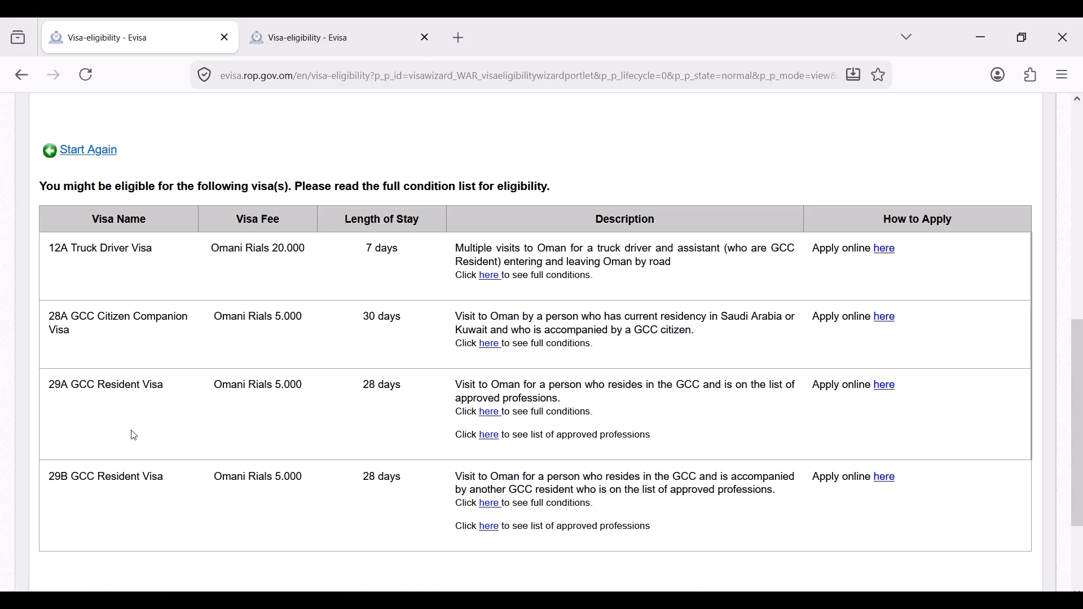
left_click(888, 386)
- Set travel document nationality PAKISTAN, type Passport, and enter the document number
left_click(567, 458)
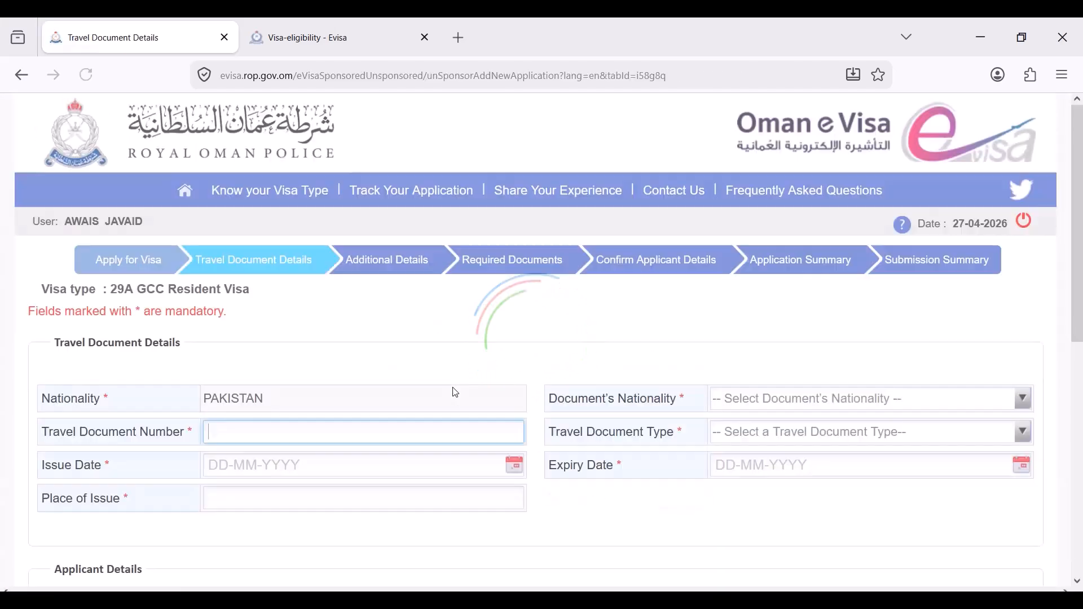
scroll(434, 332, "down", 1)
scroll(434, 332, "down", 1)
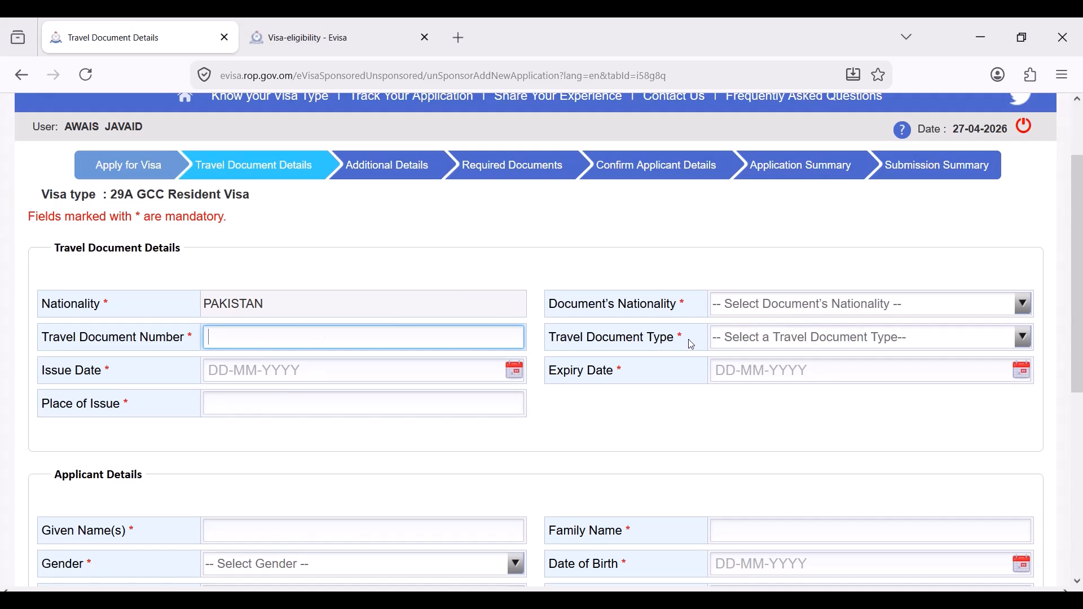
left_click(798, 311)
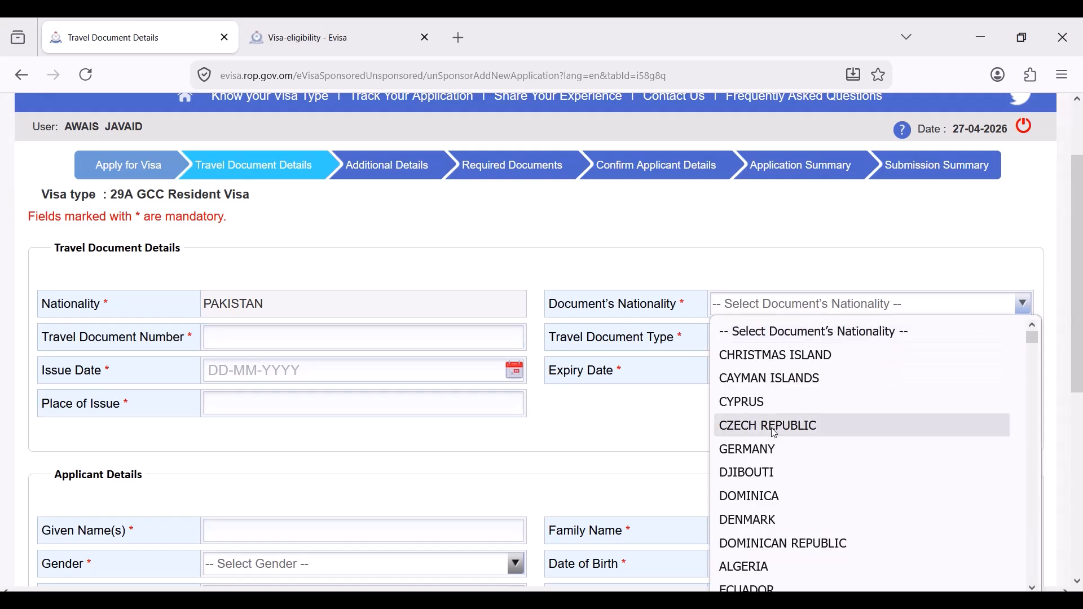
scroll(773, 566, "down", 10)
left_click(773, 581)
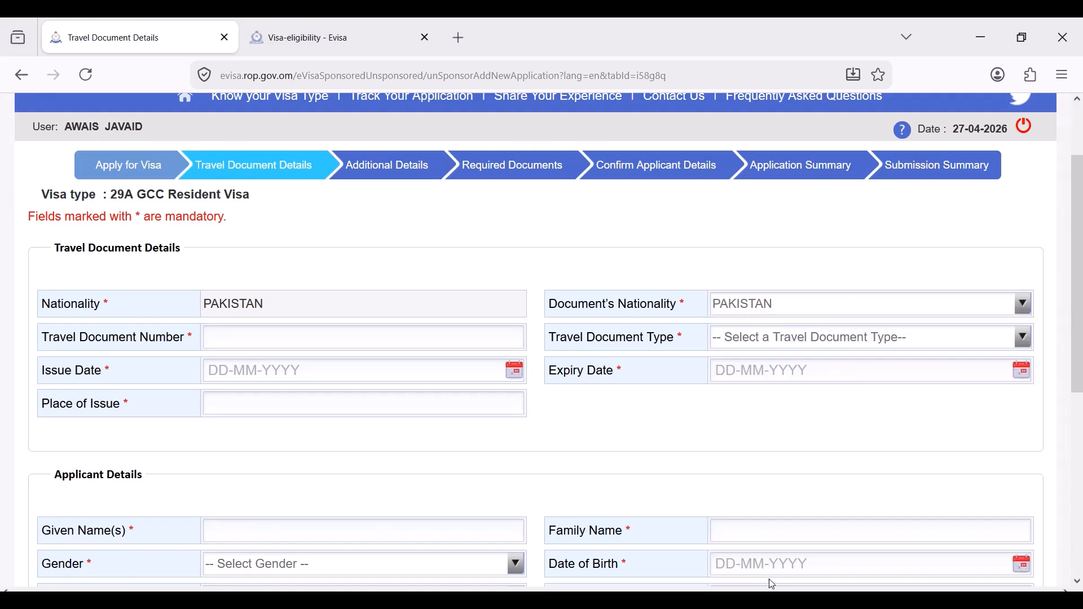
left_click(353, 347)
type("PO1234567")
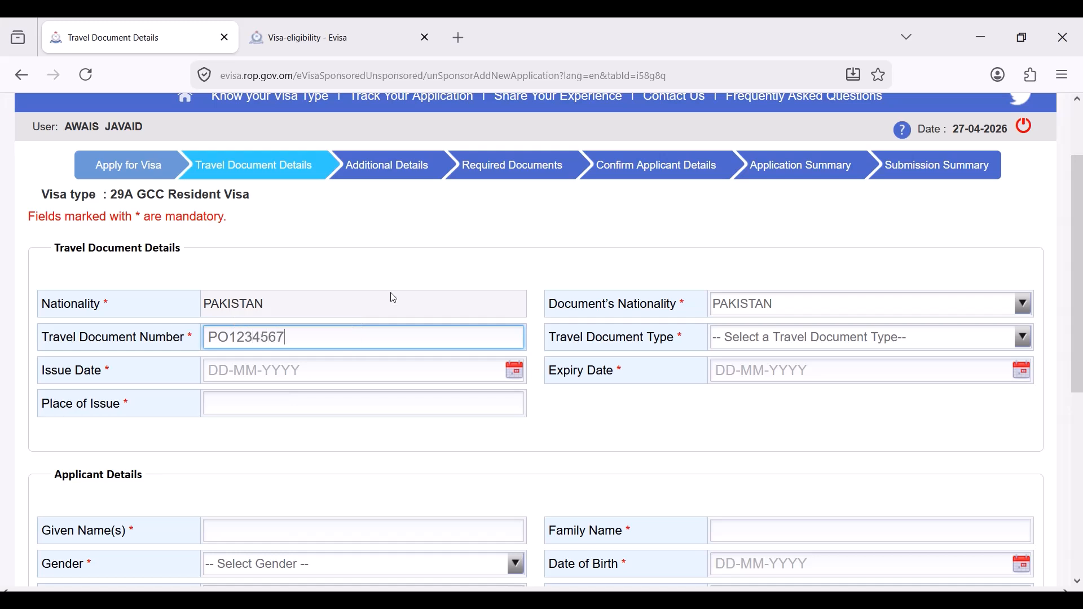
left_click(761, 339)
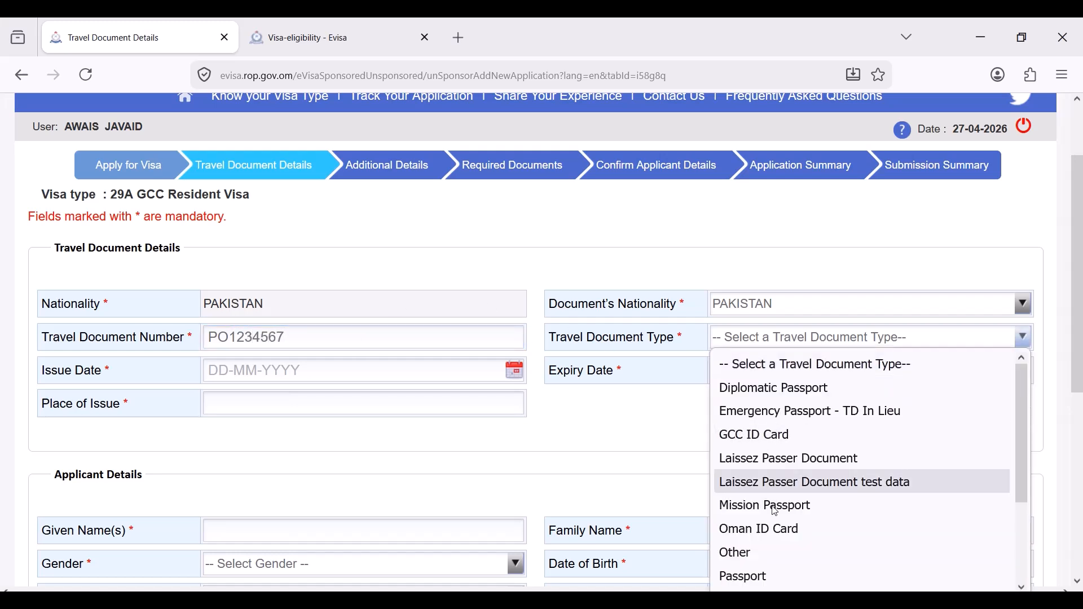
left_click(780, 575)
- Set passport issue date 01-04-2017, expiry 05-10-2033, and place of issue PAKISTAN
left_click(517, 379)
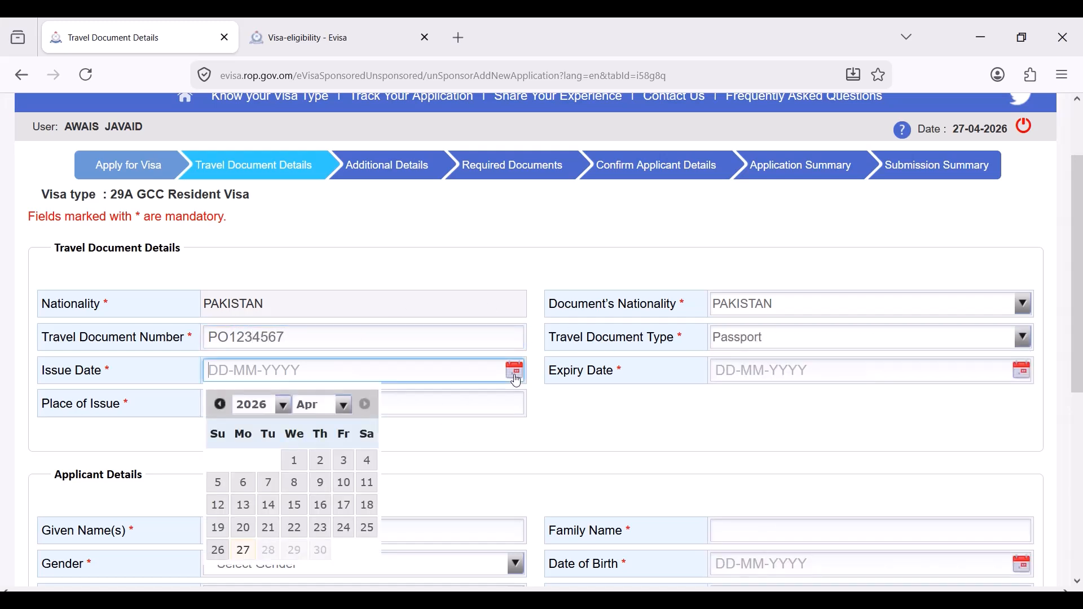
left_click(277, 410)
scroll(254, 254, "up", 2)
left_click(252, 317)
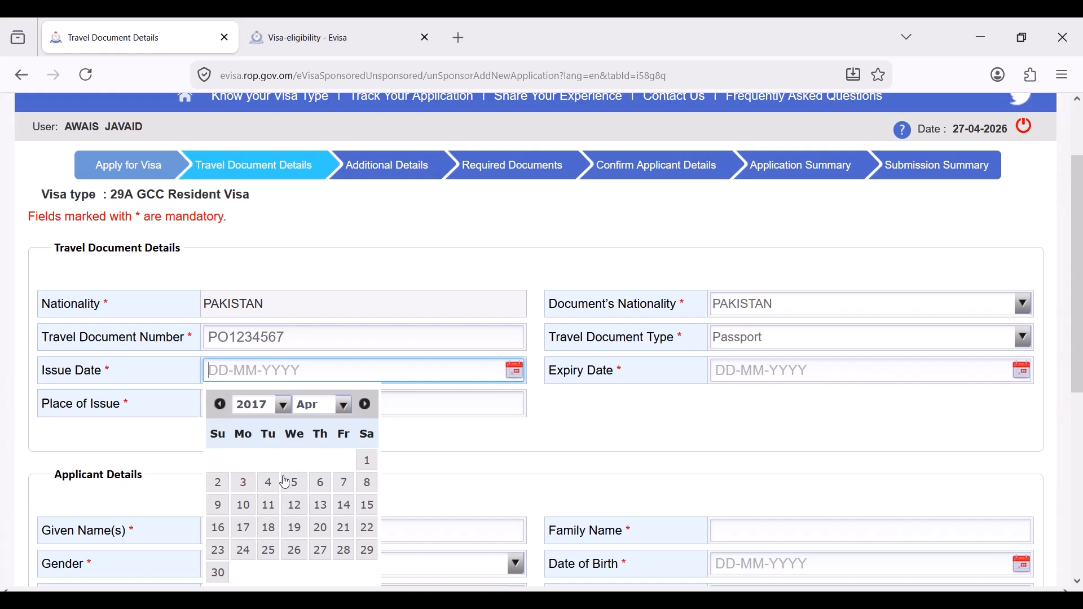
left_click(367, 463)
left_click(1019, 377)
left_click(770, 406)
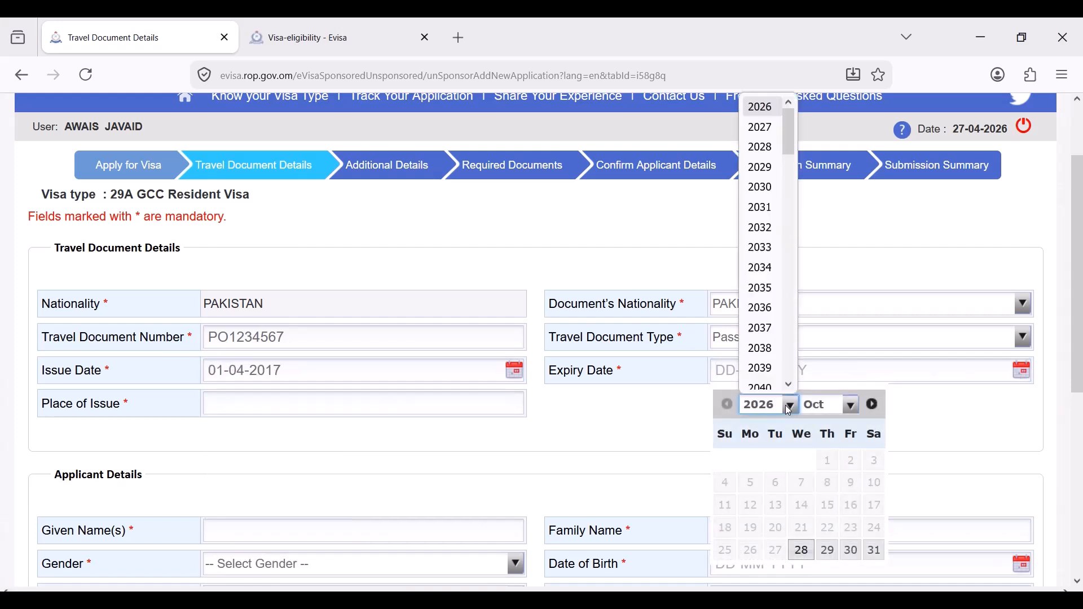
left_click(761, 240)
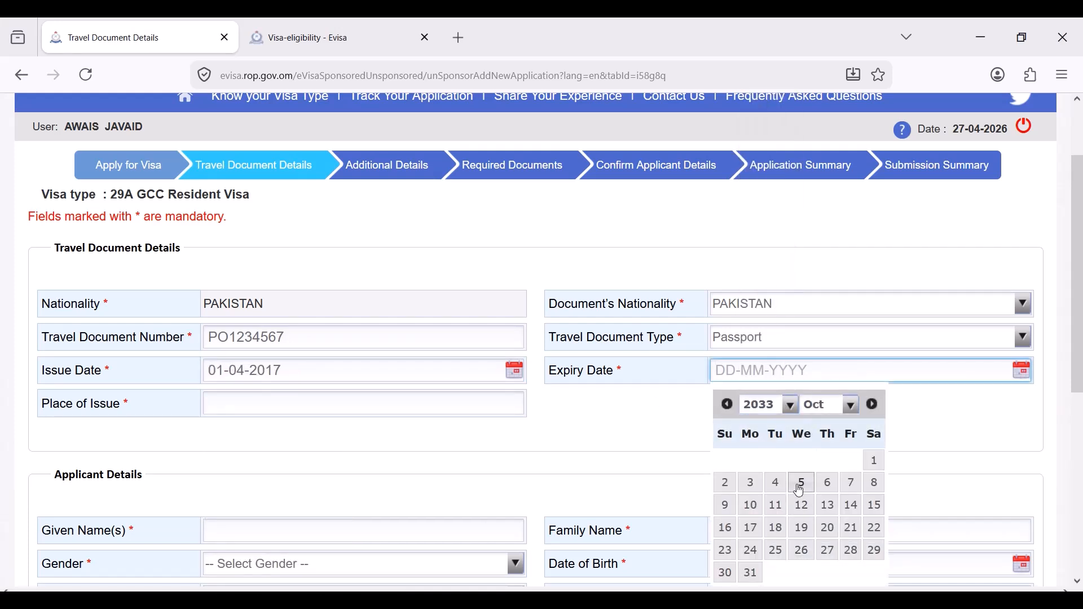
left_click(802, 483)
left_click(269, 406)
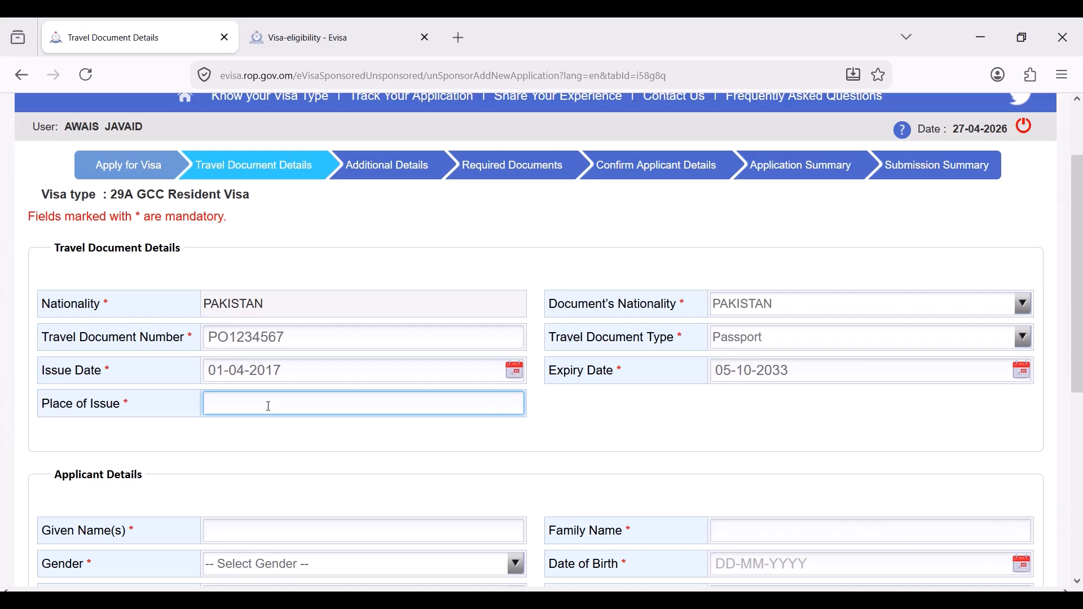
type("PAKISTAN")
scroll(308, 436, "down", 2)
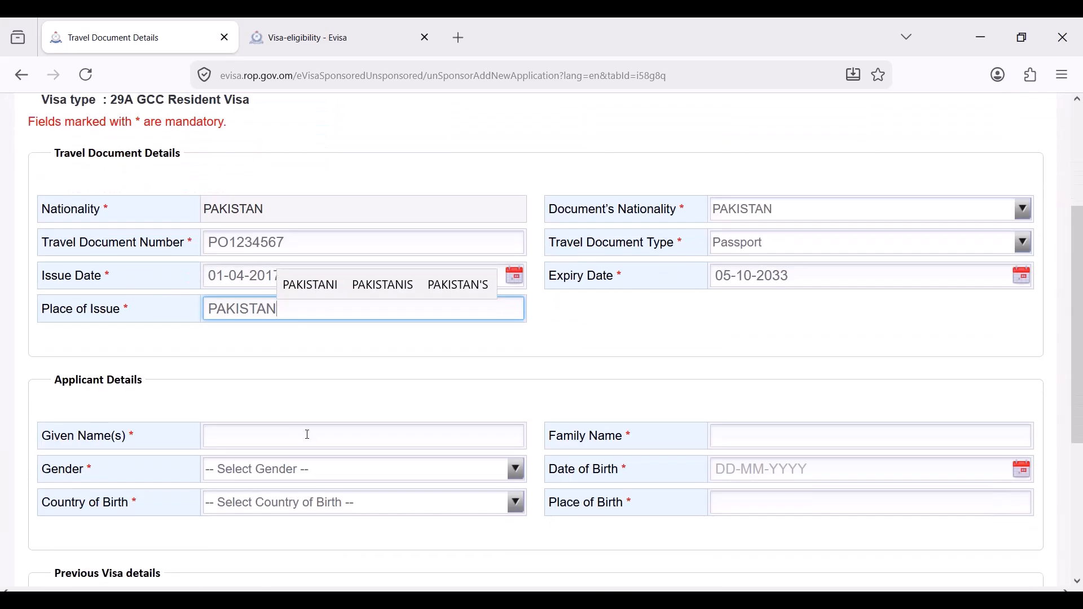
scroll(288, 382, "down", 2)
- Enter the applicant's given and family names and set gender to Male
left_click(463, 342)
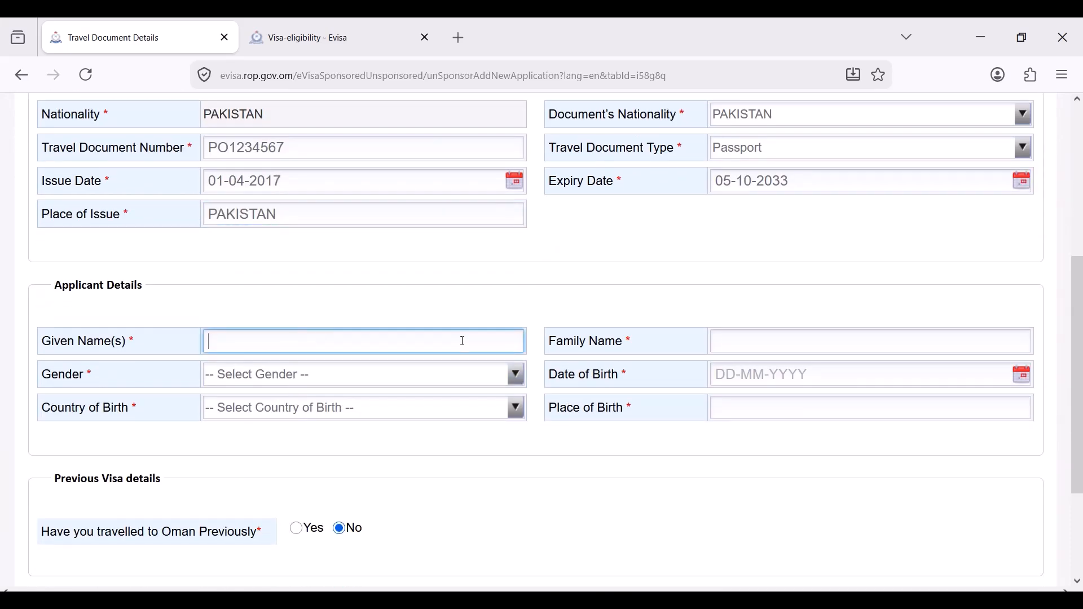
left_click(852, 343)
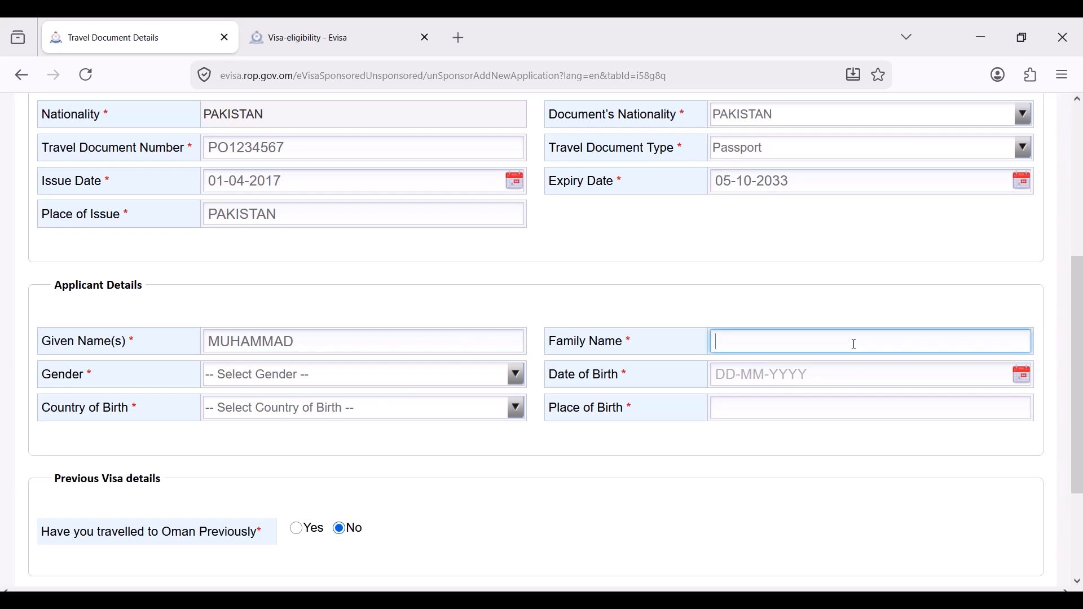
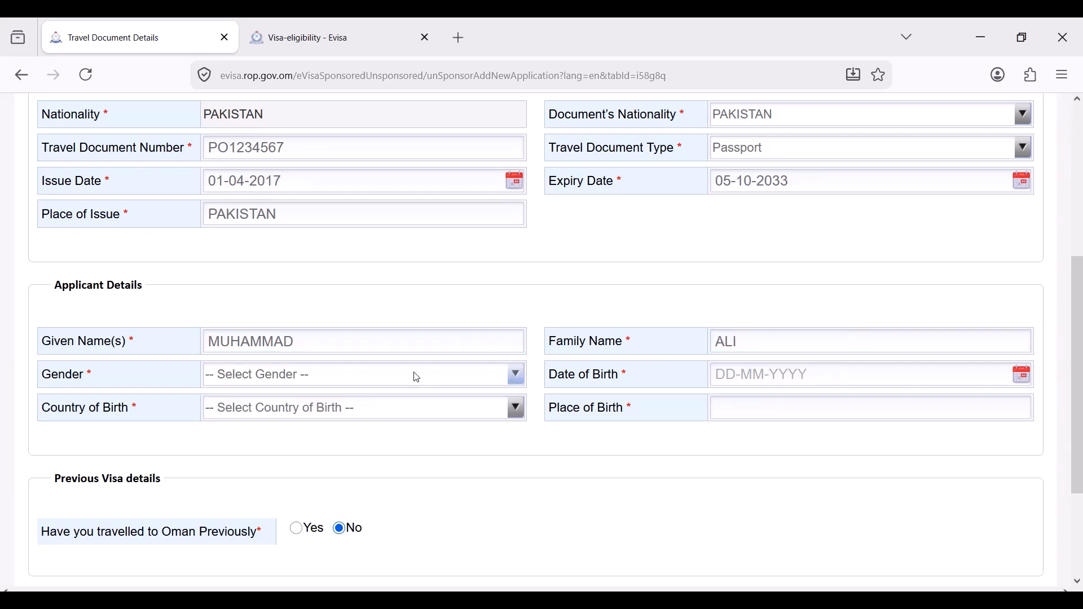
left_click(415, 375)
left_click(387, 431)
left_click(756, 377)
left_click(1030, 383)
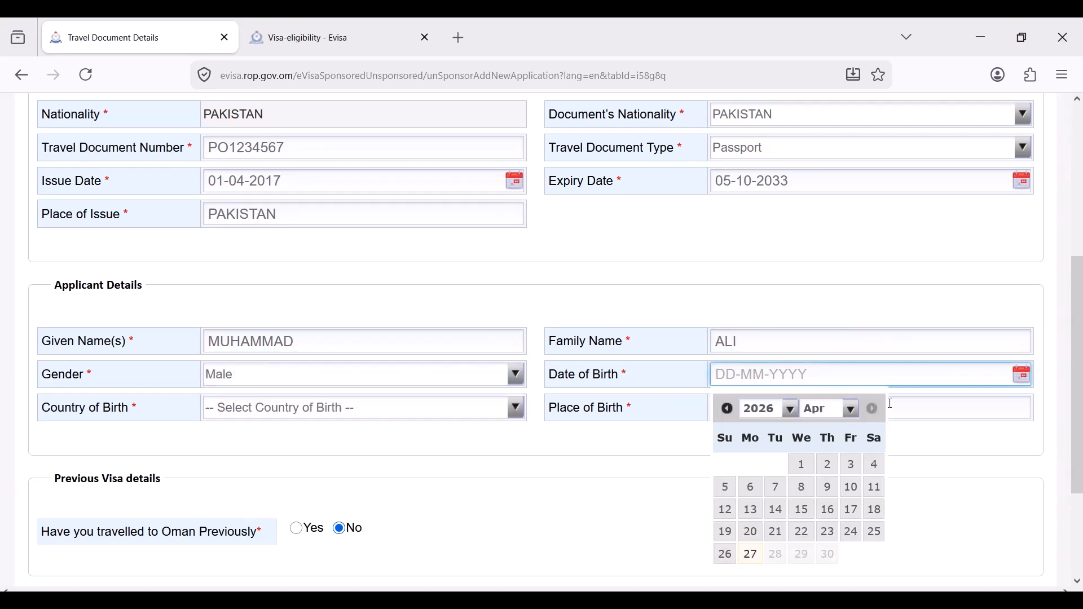
left_click(770, 412)
scroll(758, 226, "up", 4)
left_click(759, 261)
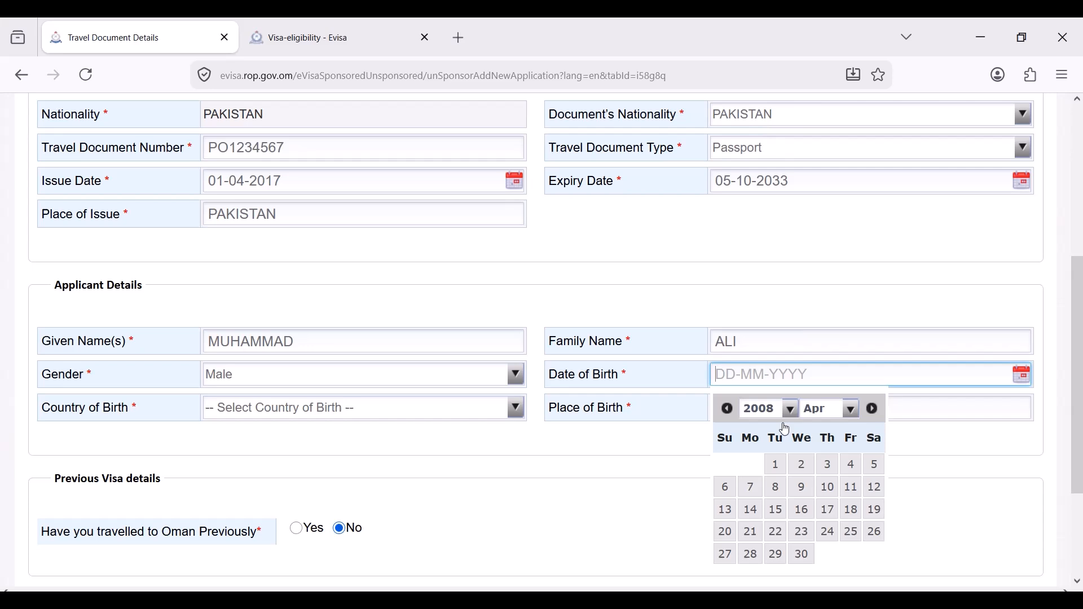
left_click(802, 466)
left_click(375, 410)
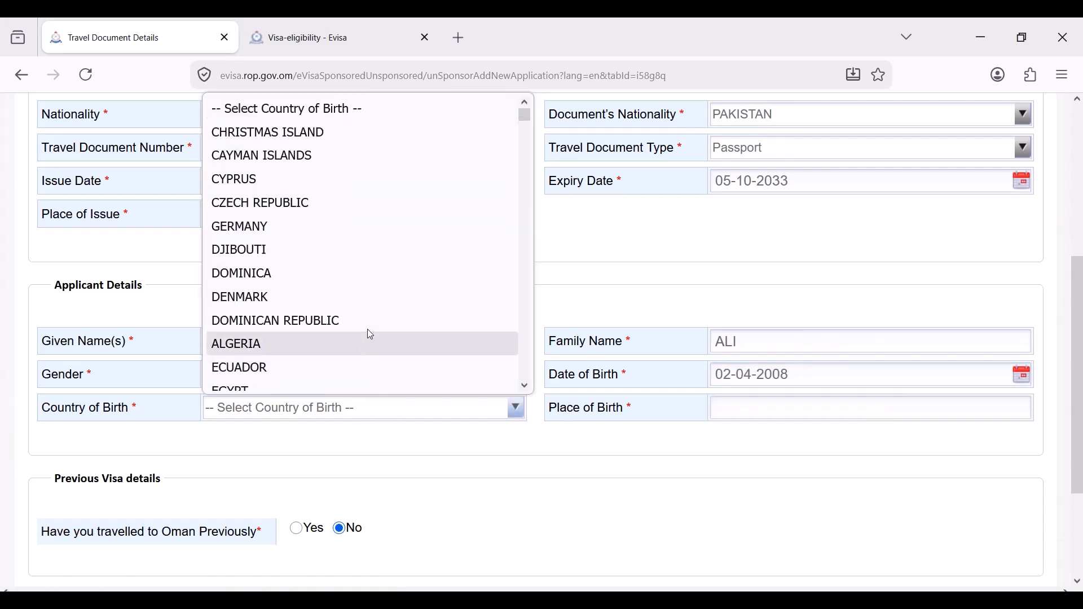
key("p")
left_click(345, 380)
left_click(753, 415)
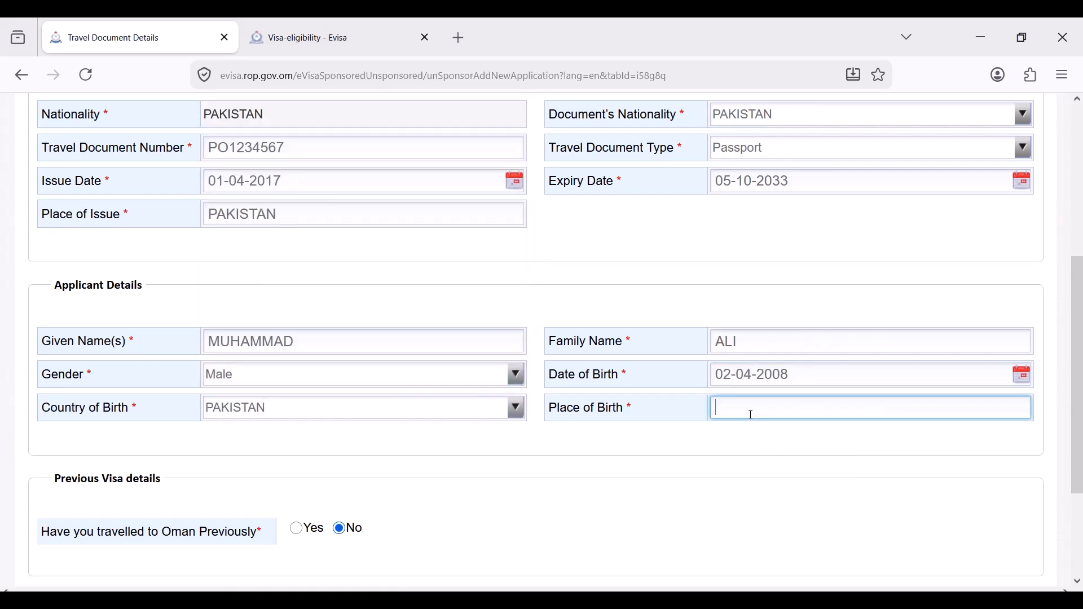
type("KARACHI")
scroll(566, 464, "down", 2)
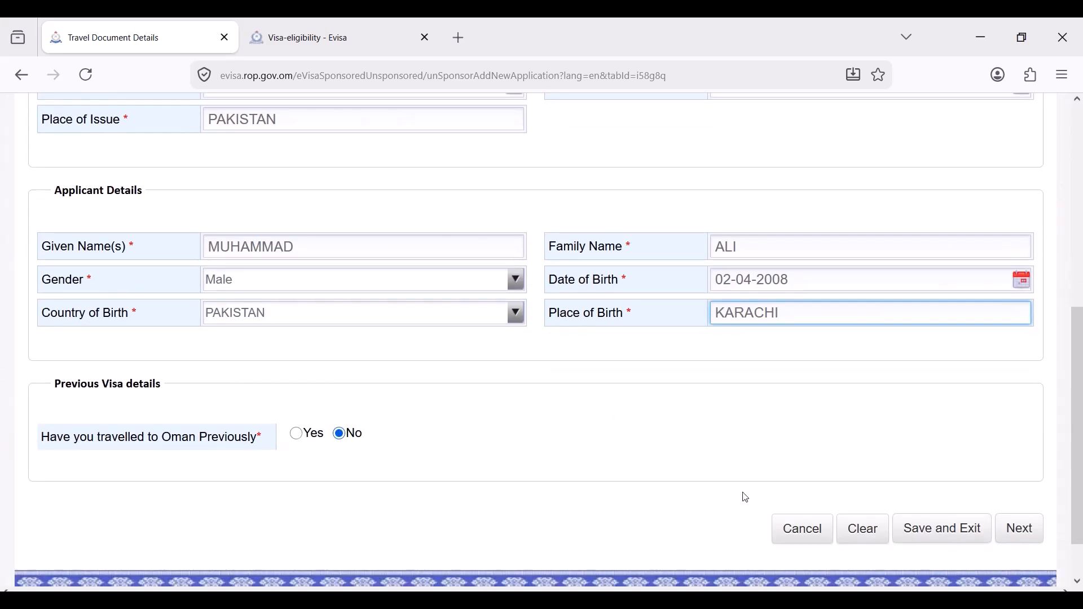
- On Additional Details, enter the mother's name, occupation Electrician Technician, marital status Single
left_click(1008, 529)
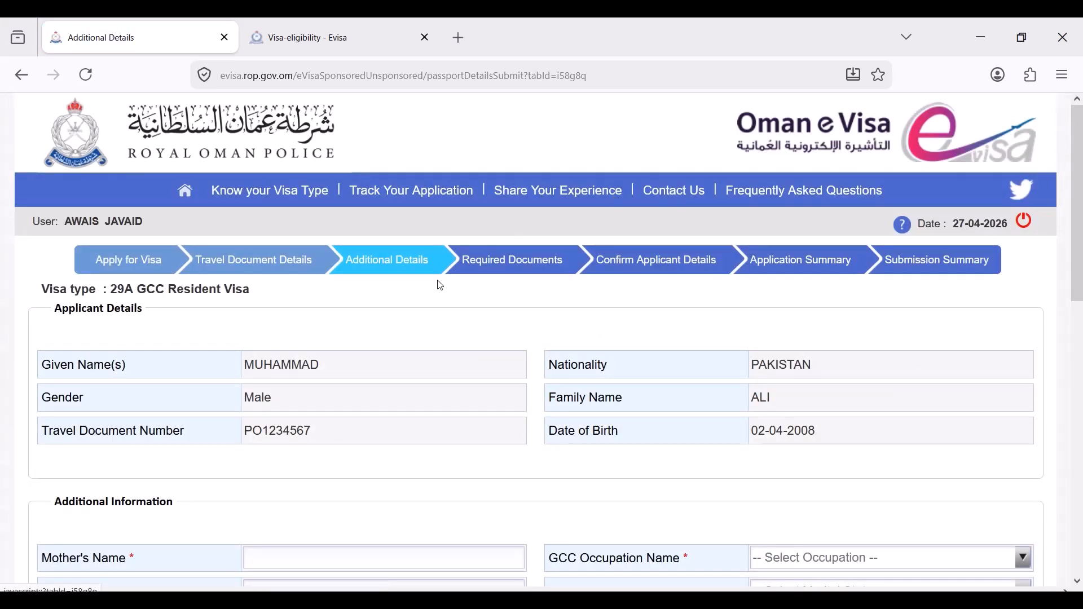
scroll(430, 322, "down", 3)
scroll(430, 326, "down", 2)
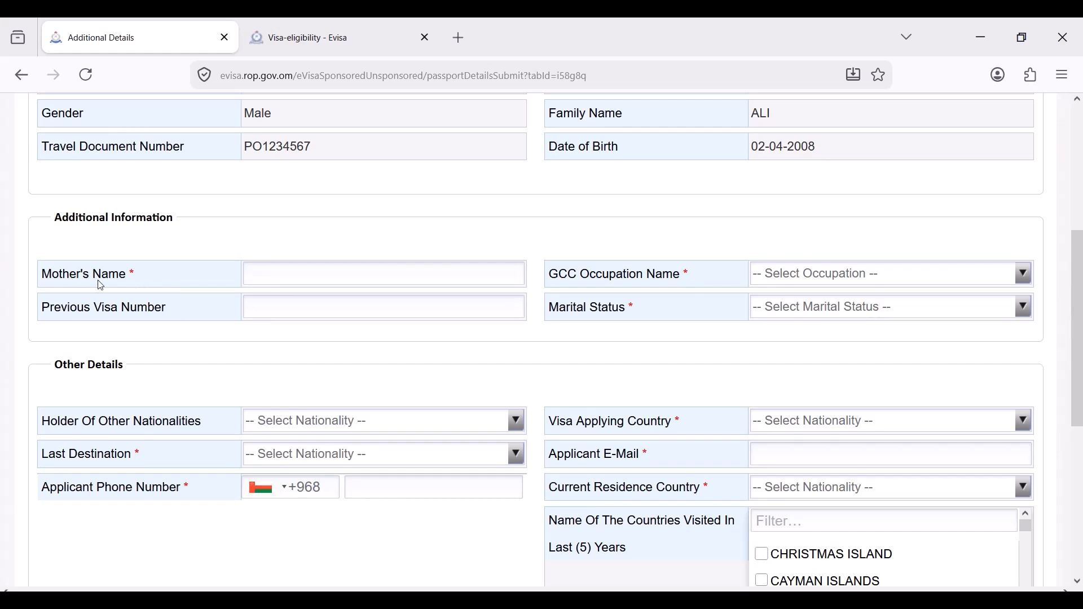
left_click(278, 275)
type("FATIMA")
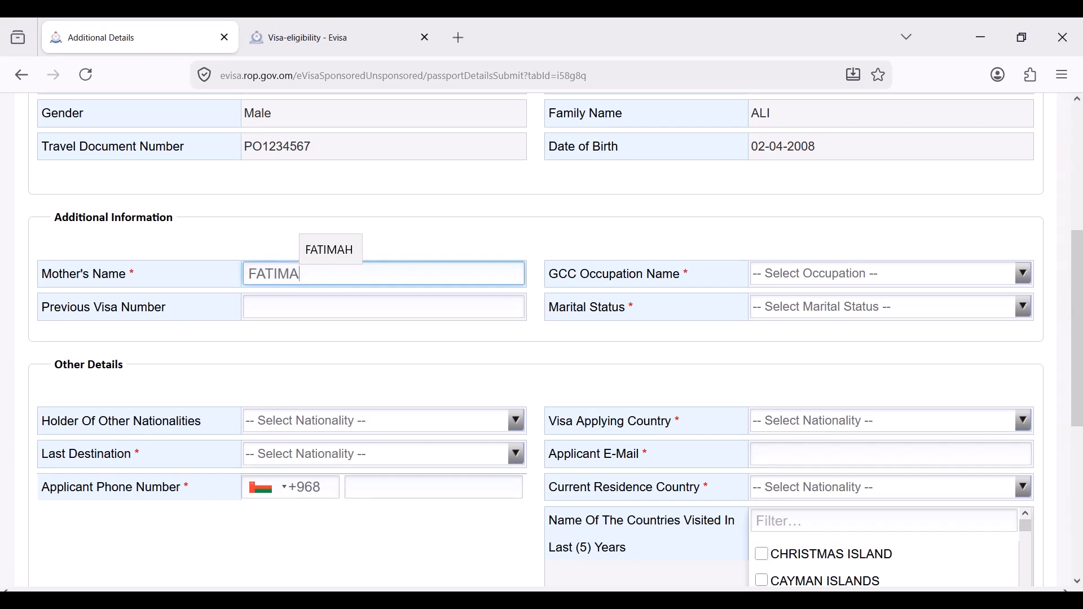
left_click(803, 277)
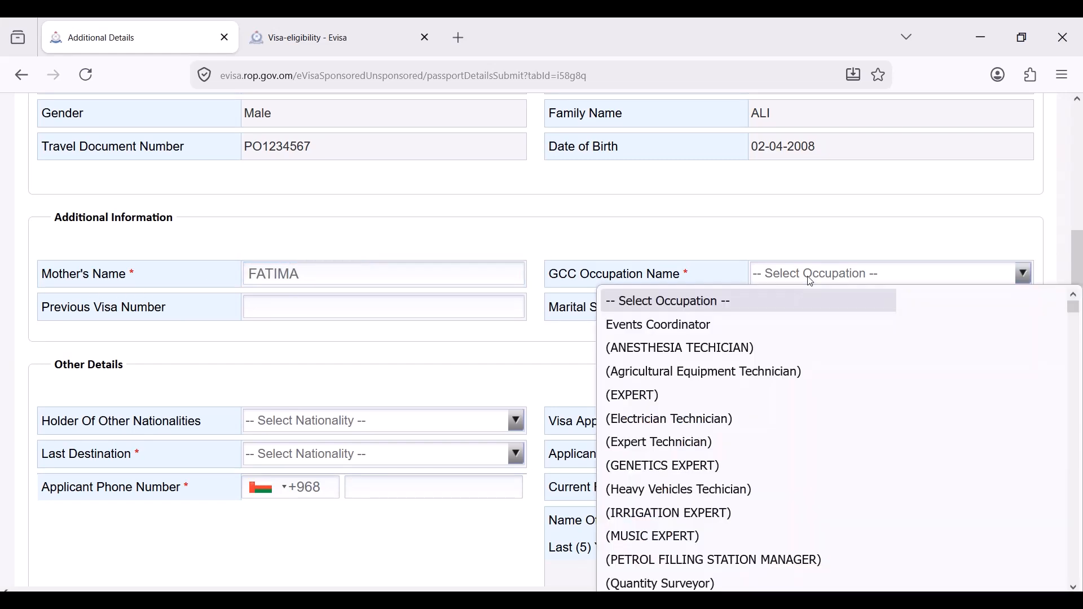
left_click(738, 424)
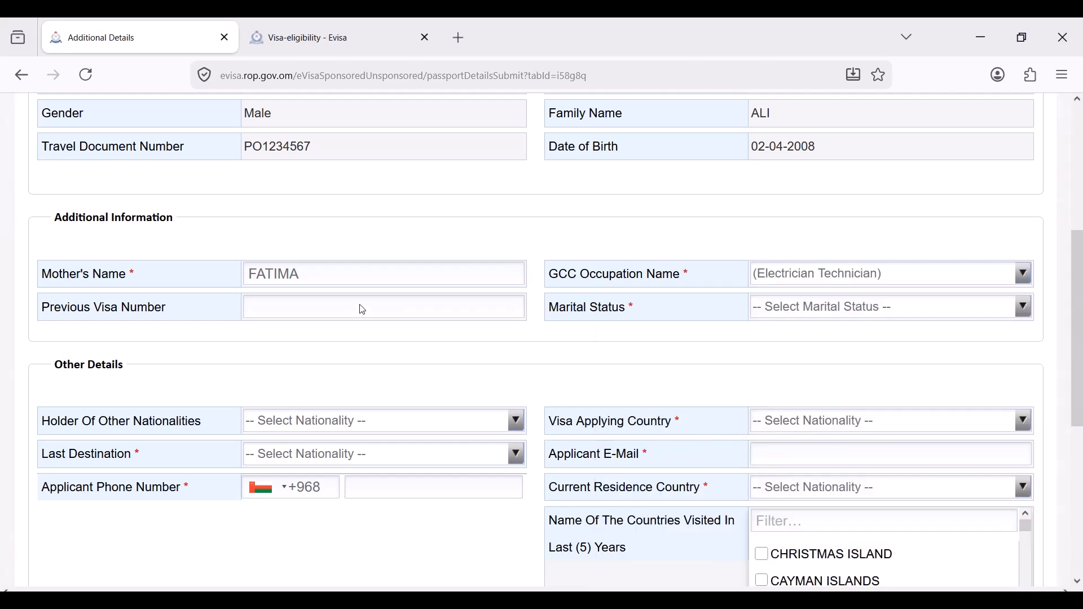
left_click(810, 309)
left_click(800, 377)
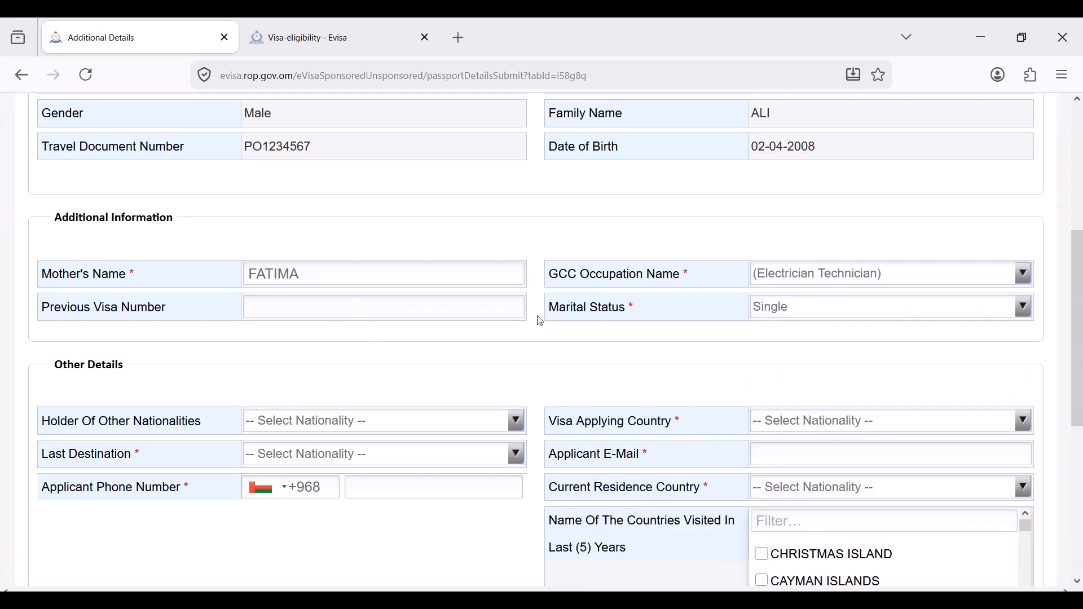
- Set both the other nationality and the visa applying country to PAKISTAN
scroll(352, 313, "down", 2)
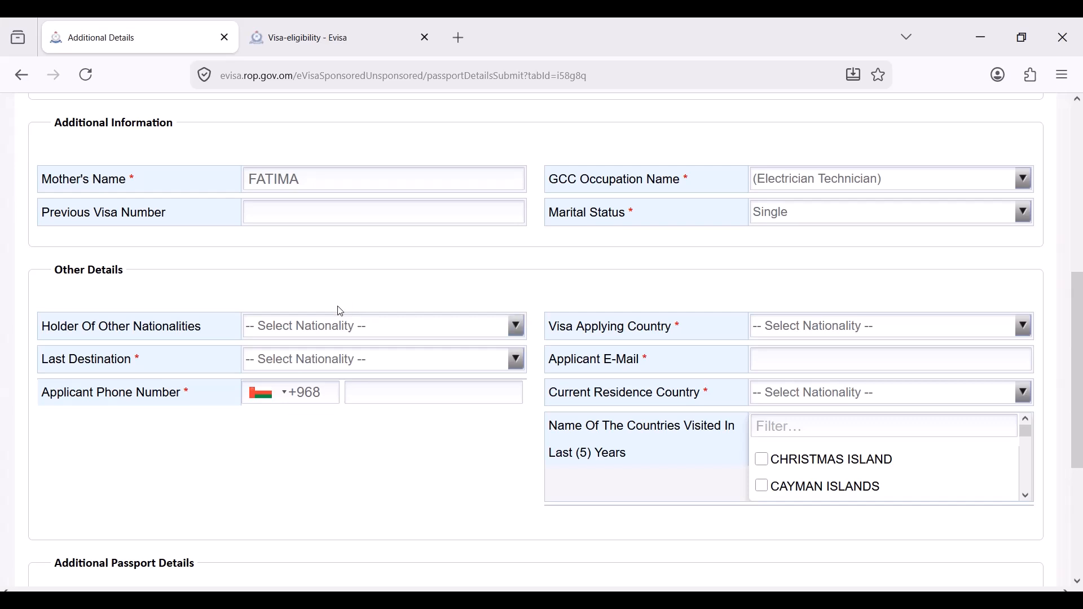
left_click(331, 331)
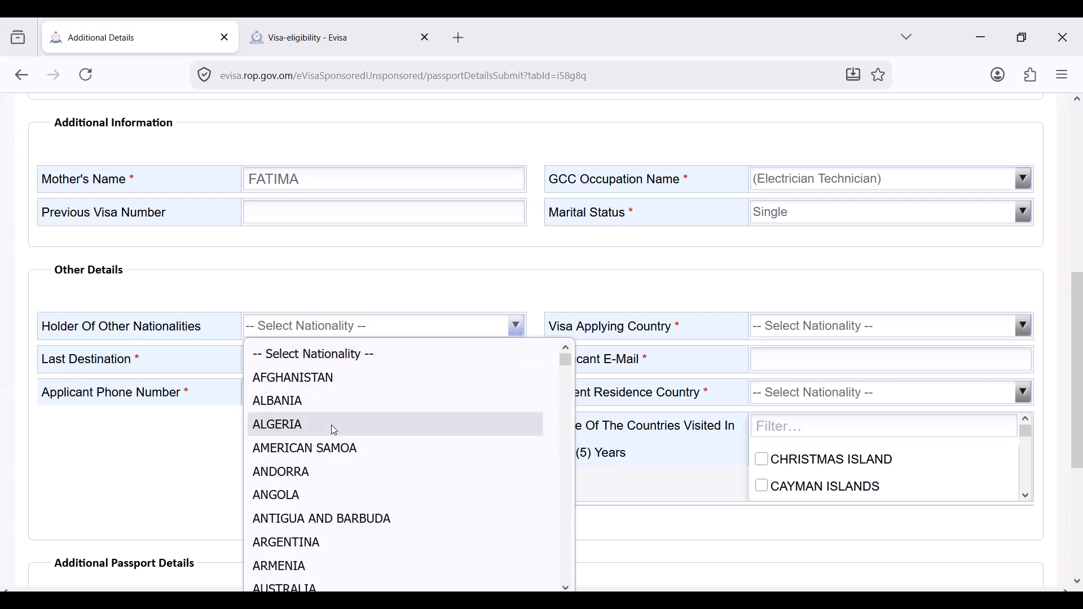
key("p")
left_click(335, 577)
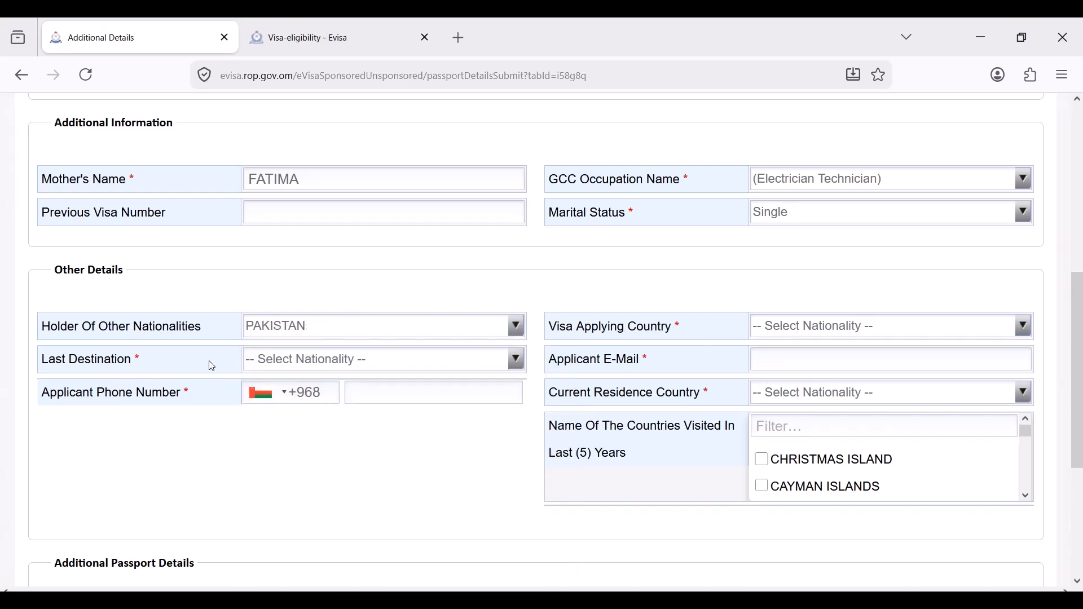
left_click(807, 336)
key("s")
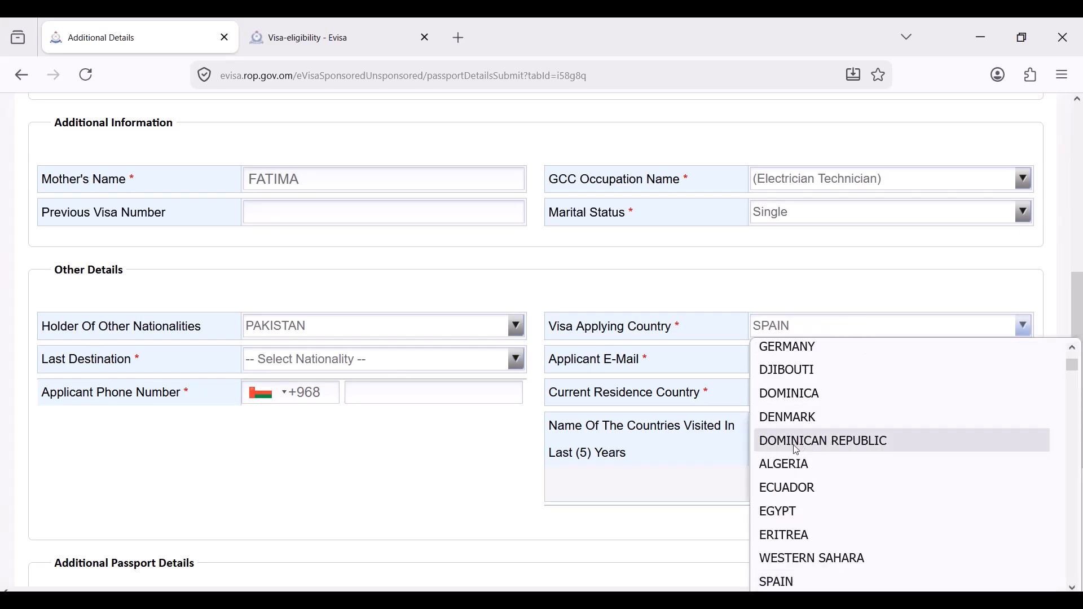
key("s")
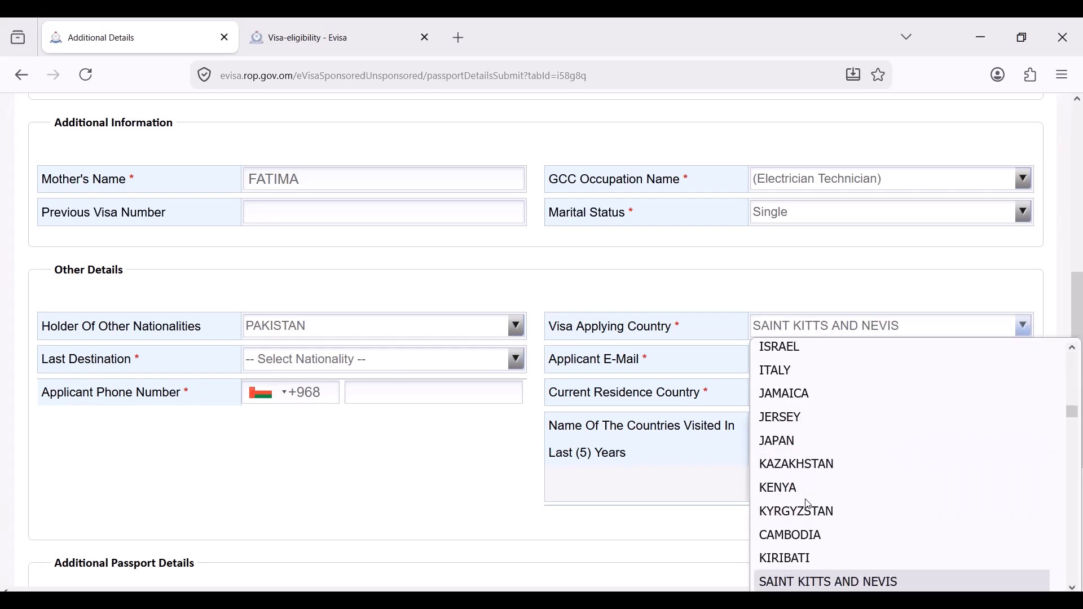
key("r")
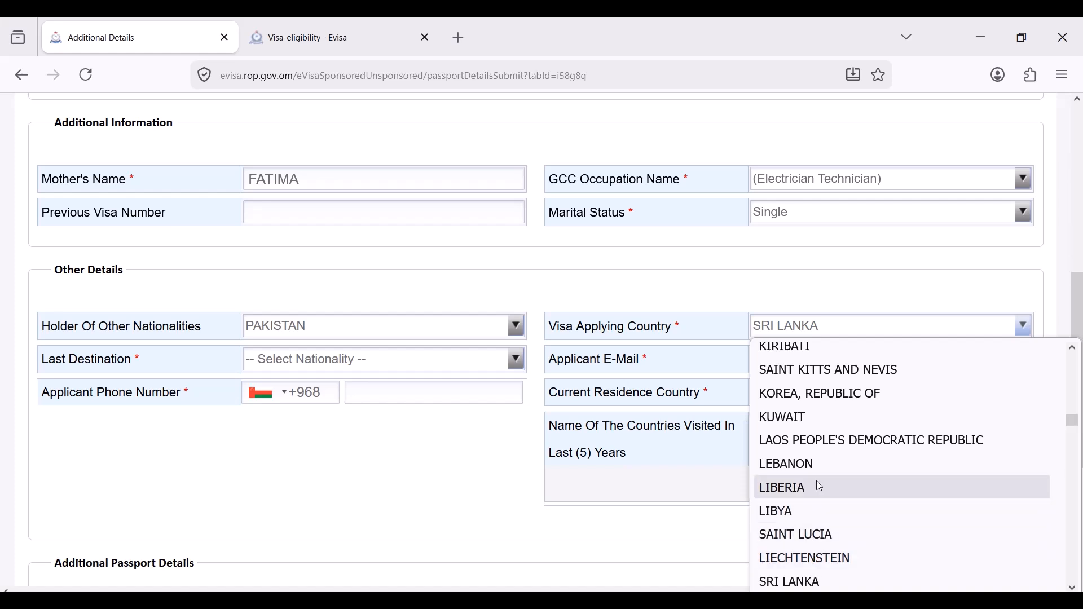
key("s")
key("p")
scroll(812, 559, "down", 1)
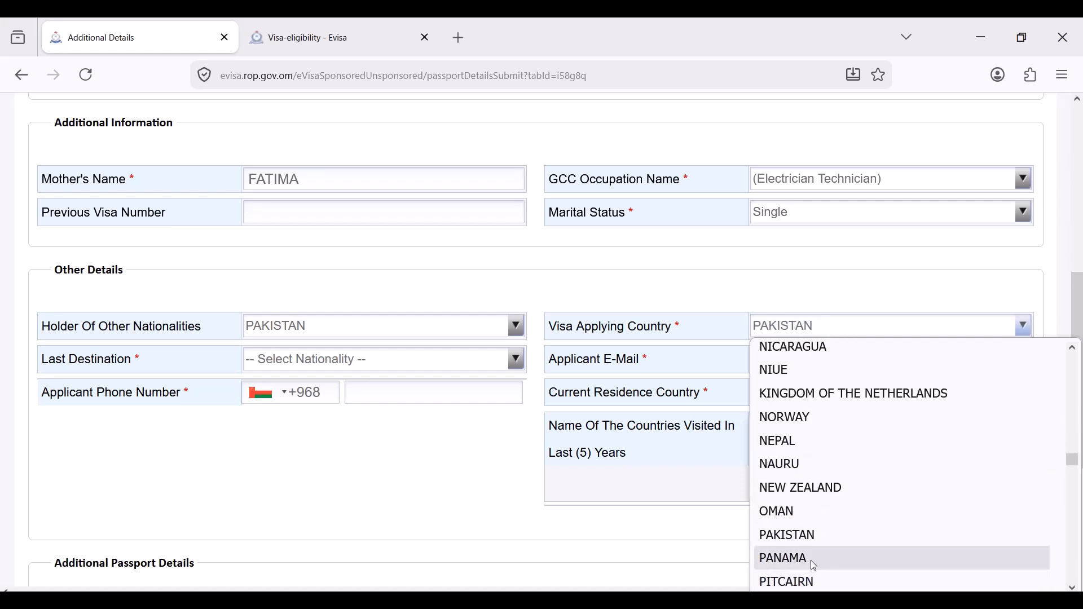
left_click(787, 532)
- Enter the applicant's e-mail address and choose PAKISTAN as the last destination
left_click(770, 362)
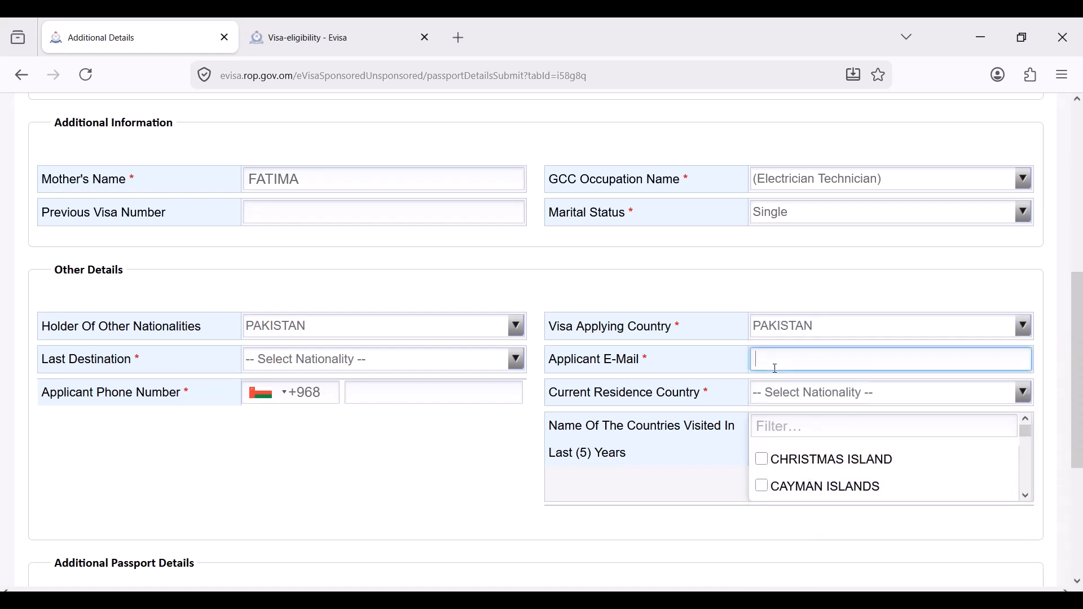
type("123@")
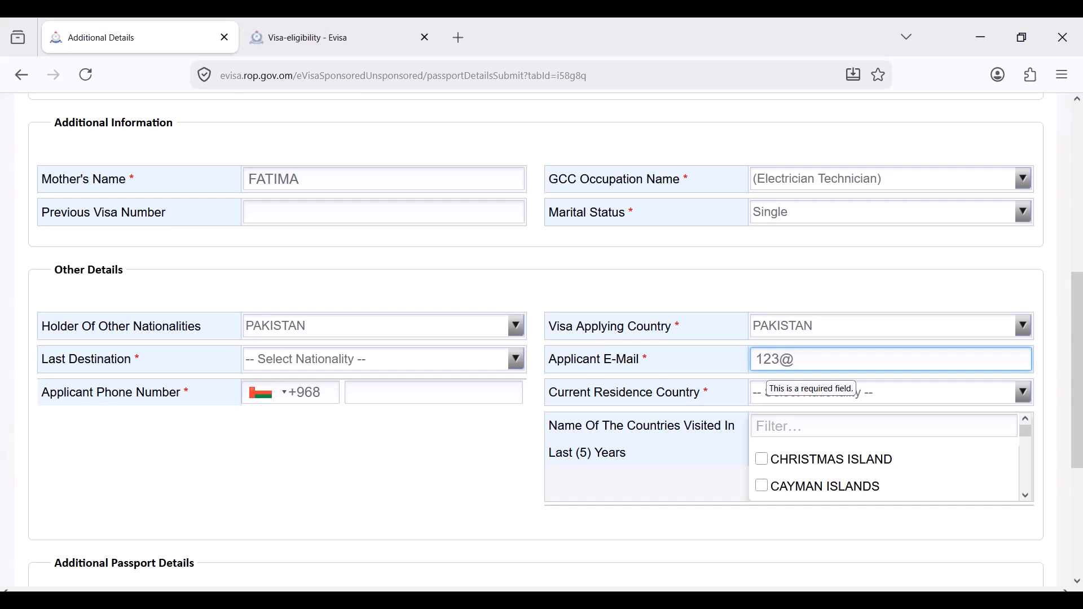
type("gmail.com")
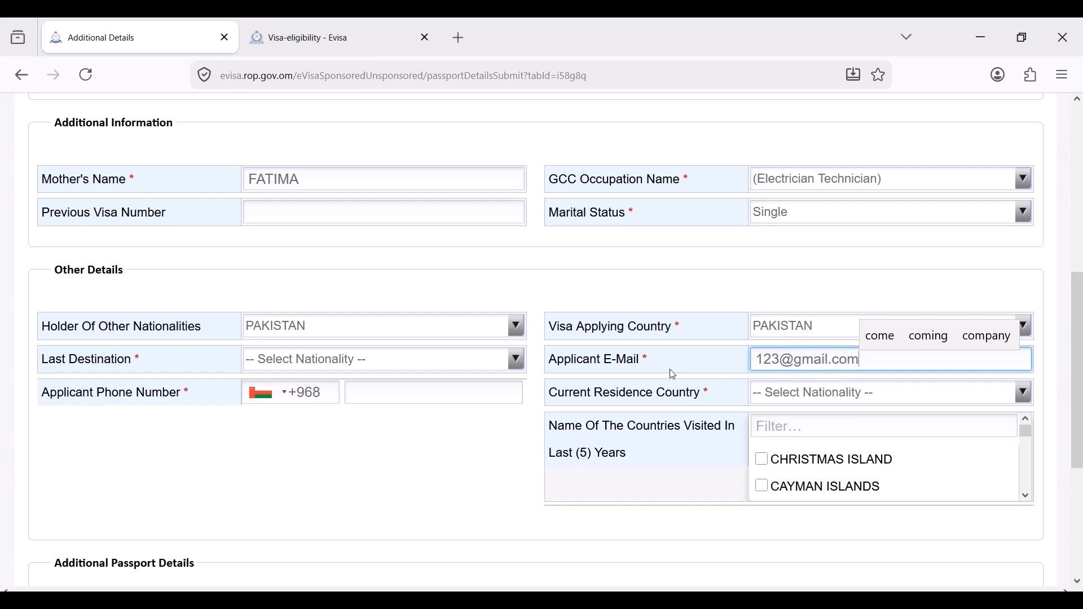
left_click(319, 367)
left_click(319, 367)
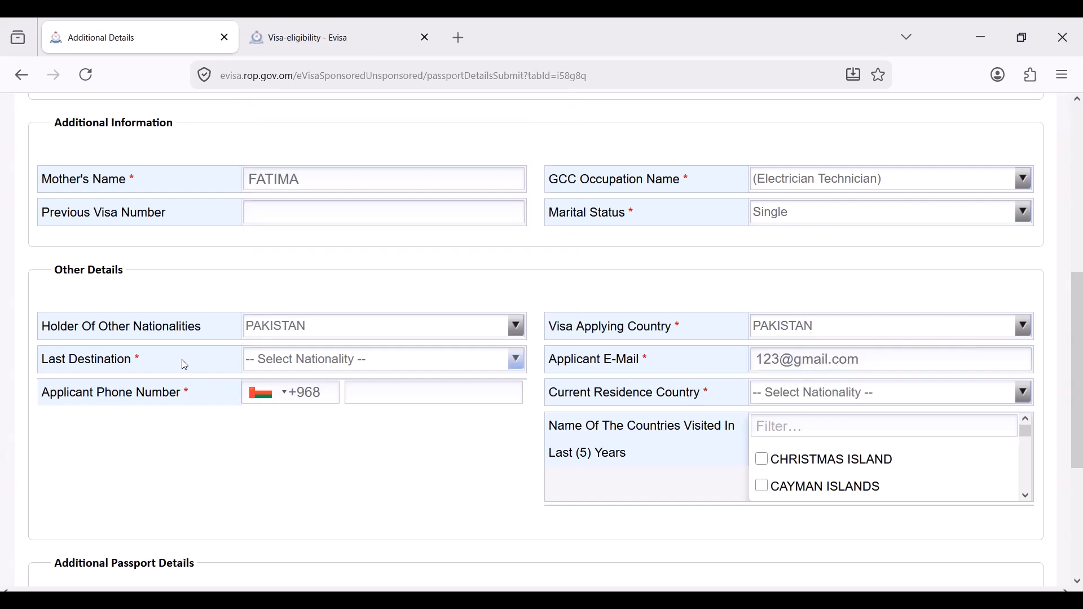
left_click(318, 368)
type("sa")
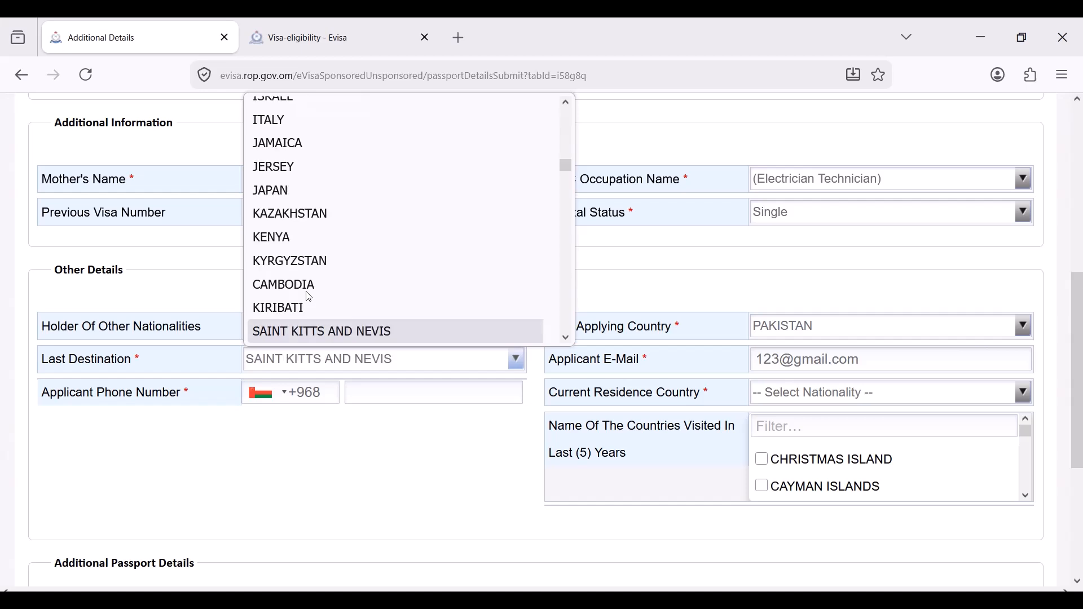
type("pak")
key("Return")
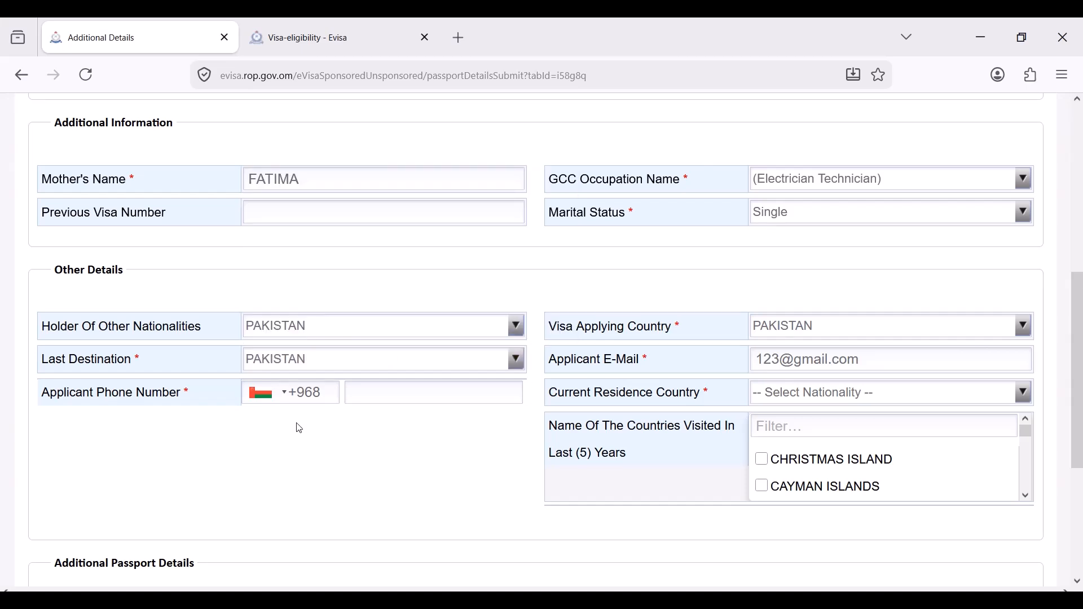
- Enter the applicant's phone number with the Saudi Arabia +966 code and submit the details
scroll(621, 443, "down", 2)
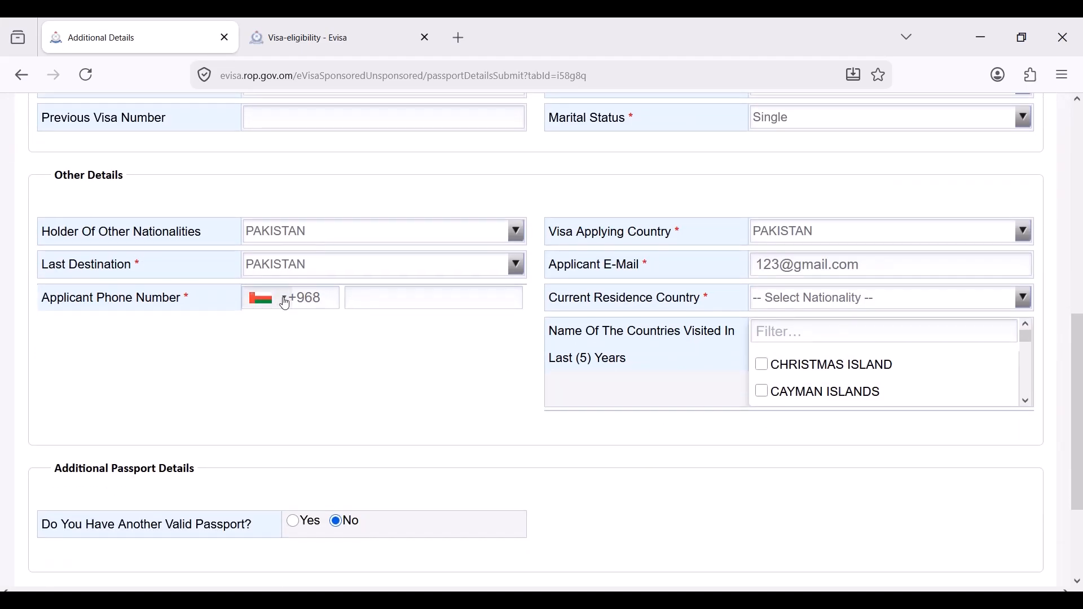
left_click(326, 303)
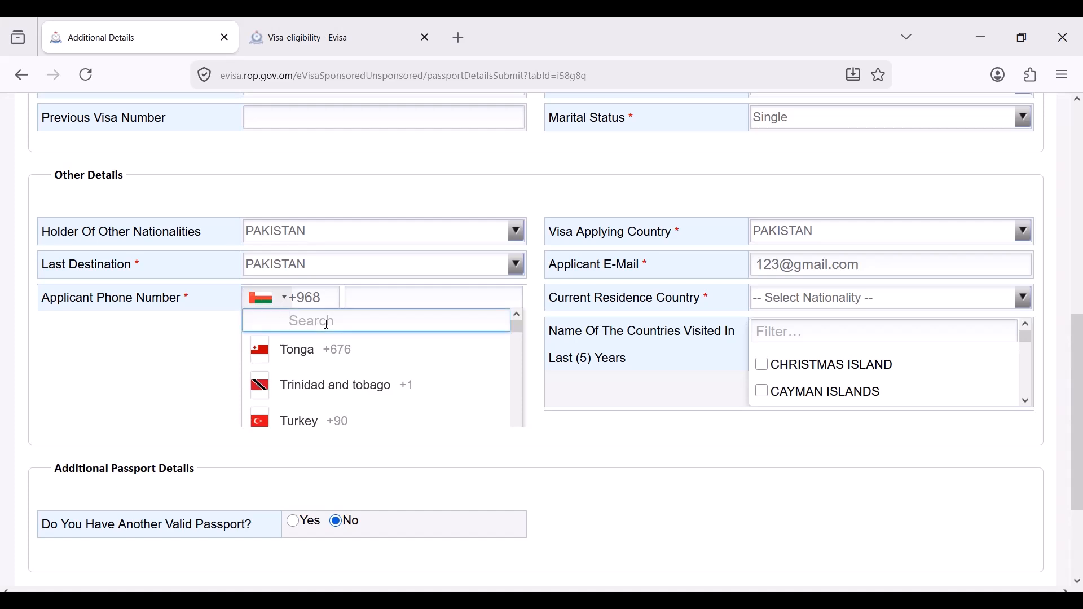
type("sau")
left_click(324, 386)
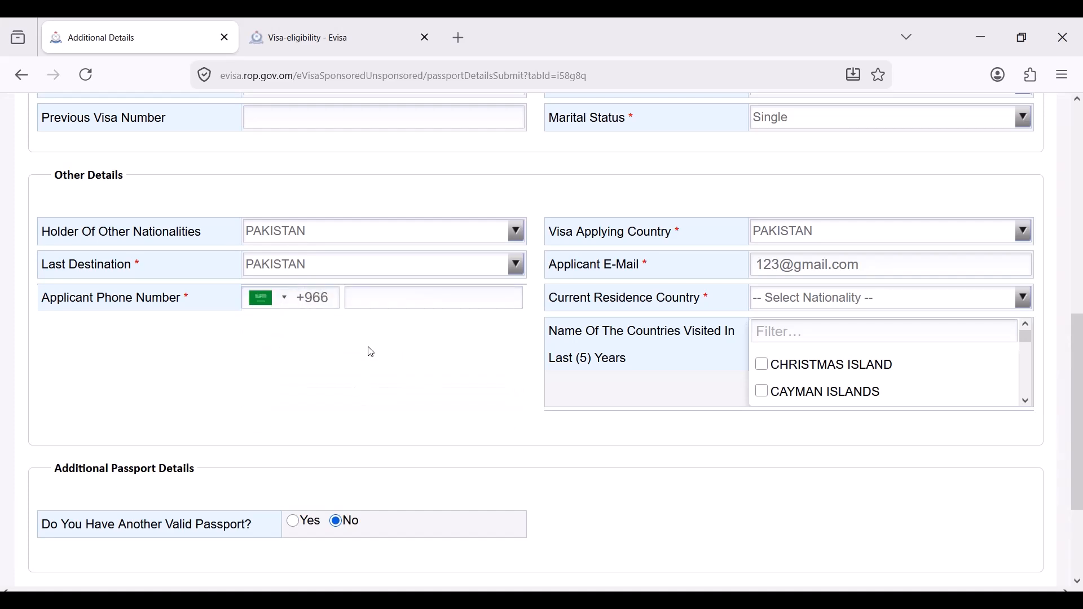
left_click(398, 299)
type("123456789")
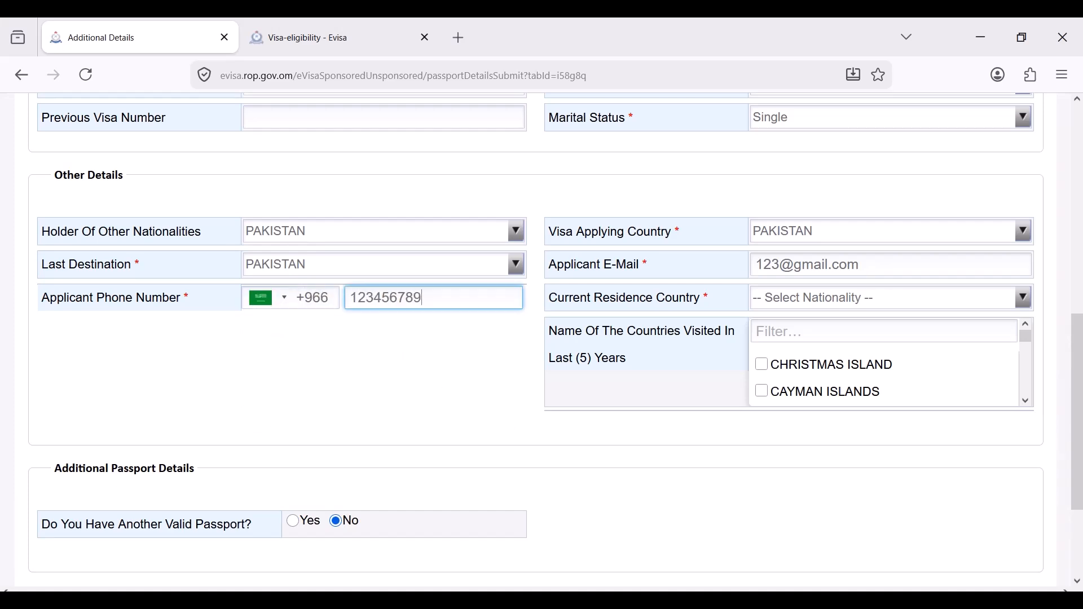
left_click(336, 404)
scroll(865, 524, "down", 3)
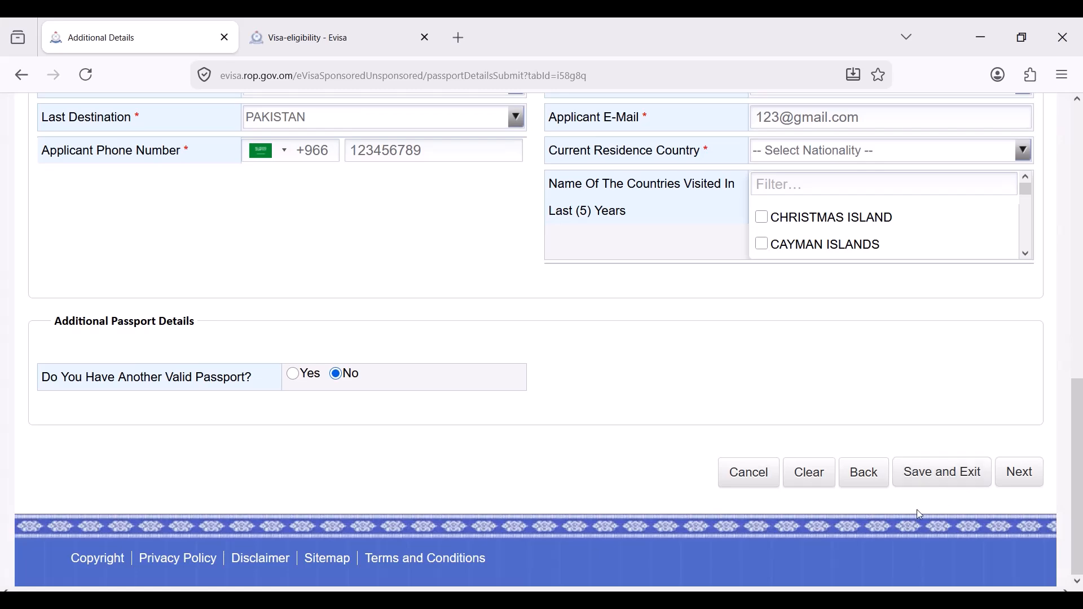
left_click(1023, 473)
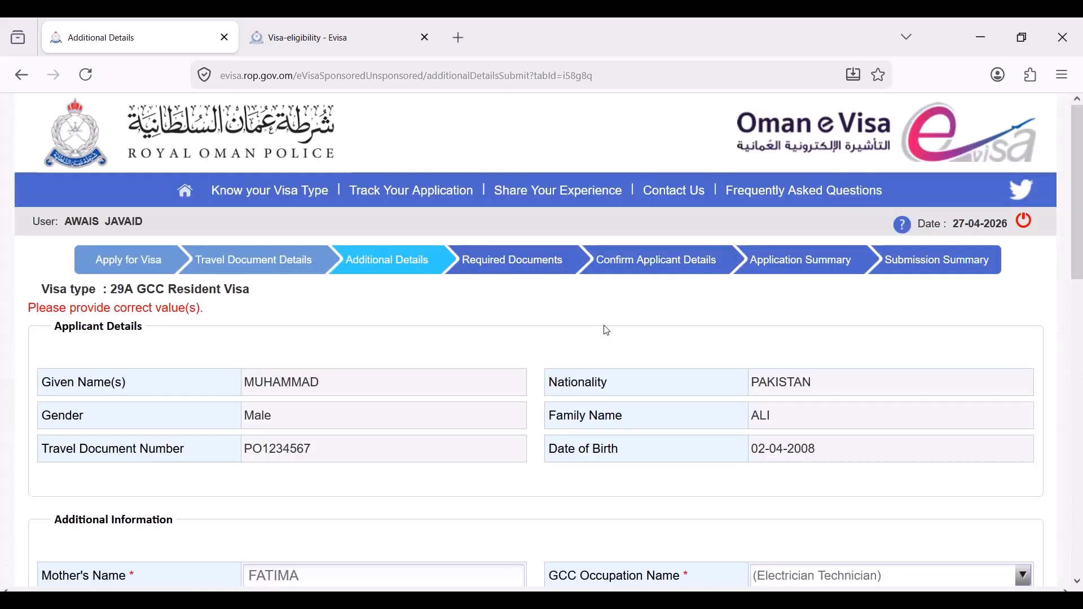
- Set the current residence country to QATAR
scroll(491, 430, "down", 8)
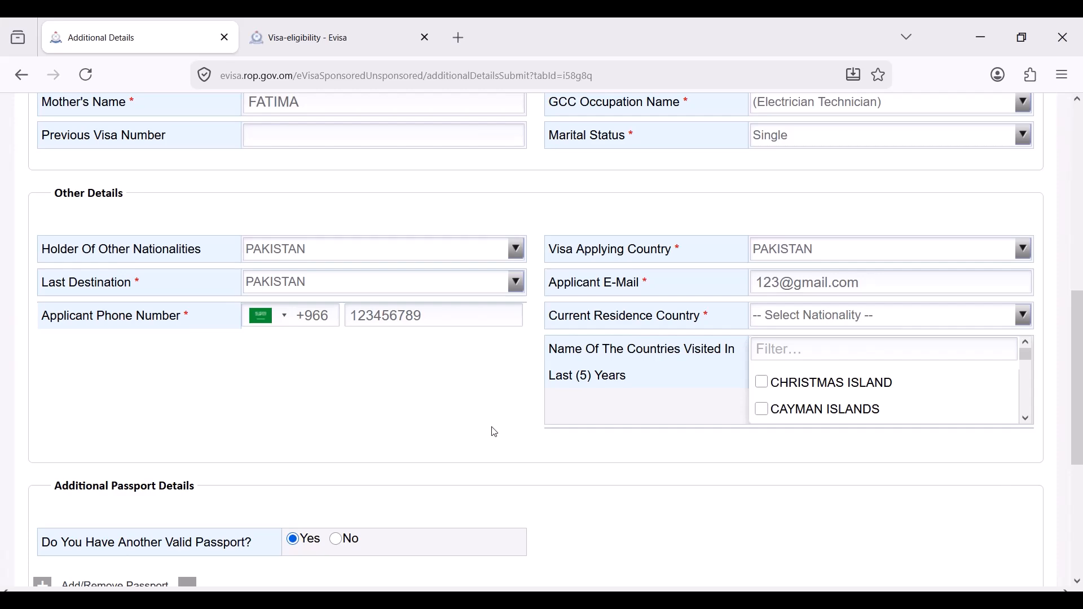
scroll(495, 433, "up", 3)
scroll(495, 433, "up", 2)
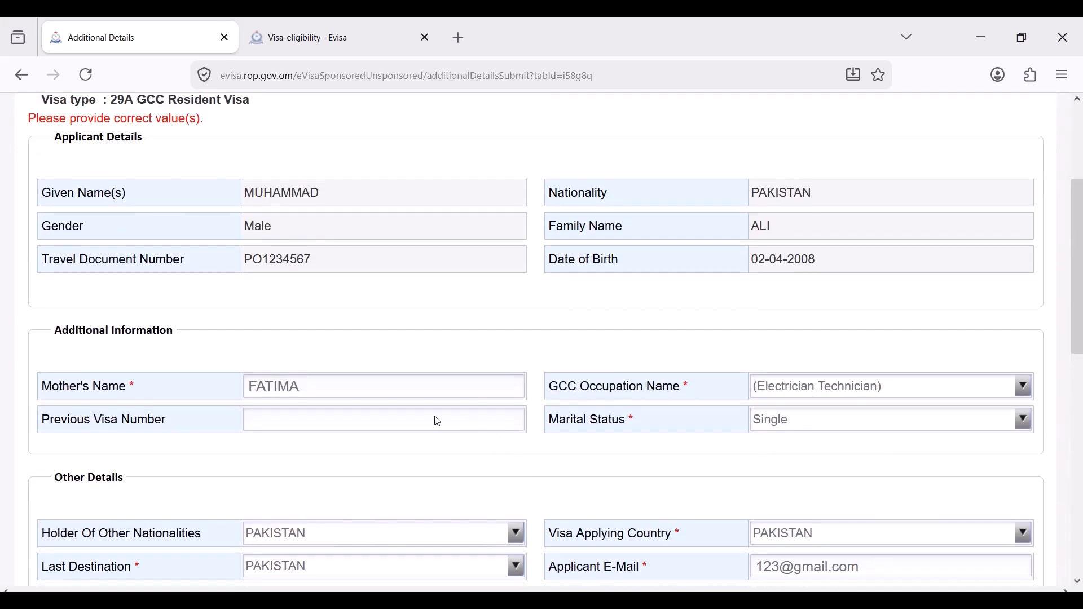
scroll(608, 455, "down", 4)
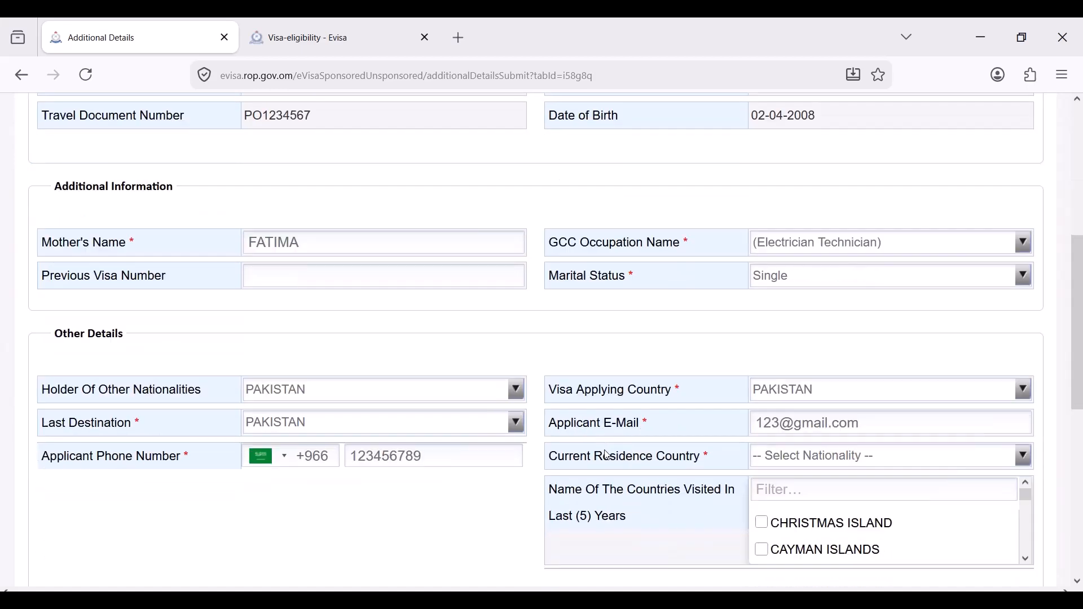
left_click(780, 416)
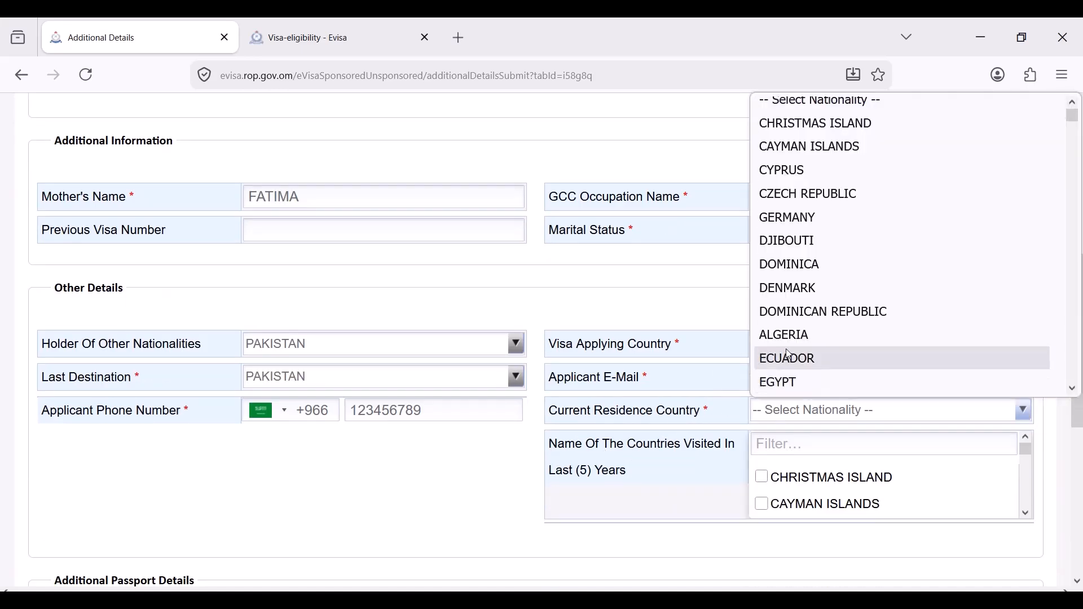
key("q")
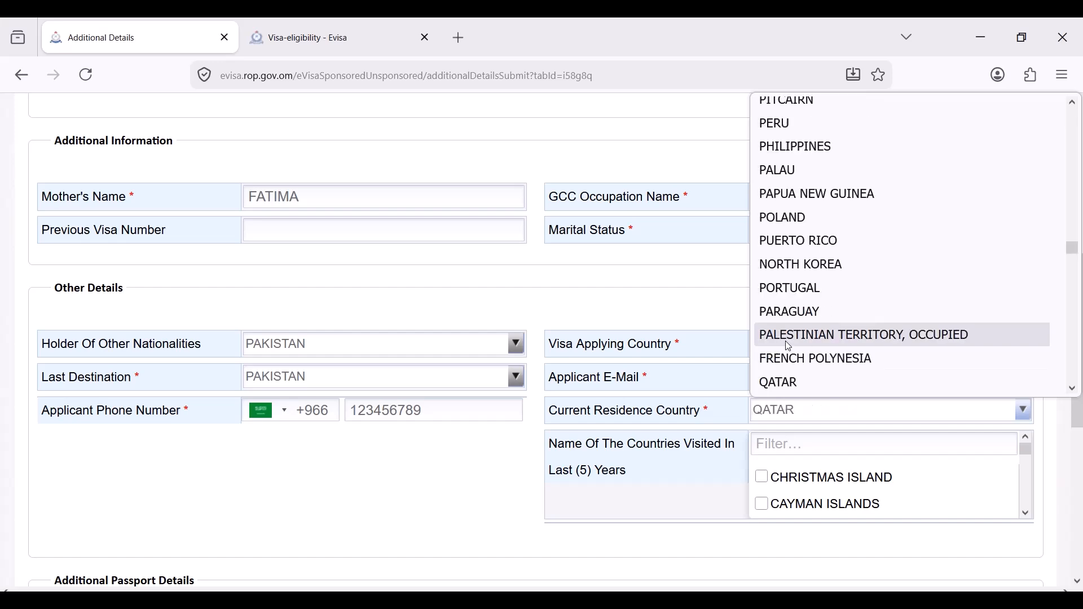
left_click(807, 388)
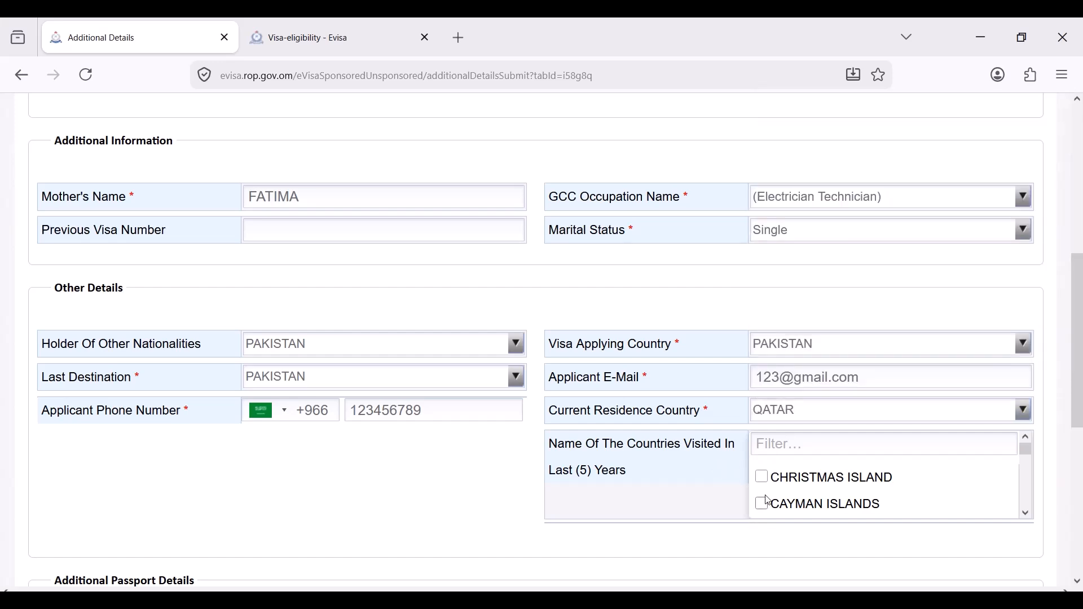
- Mark CHRISTMAS ISLAND and CAYMAN ISLANDS as visited and answer No to another valid passport
left_click(762, 478)
left_click(762, 504)
scroll(702, 484, "down", 5)
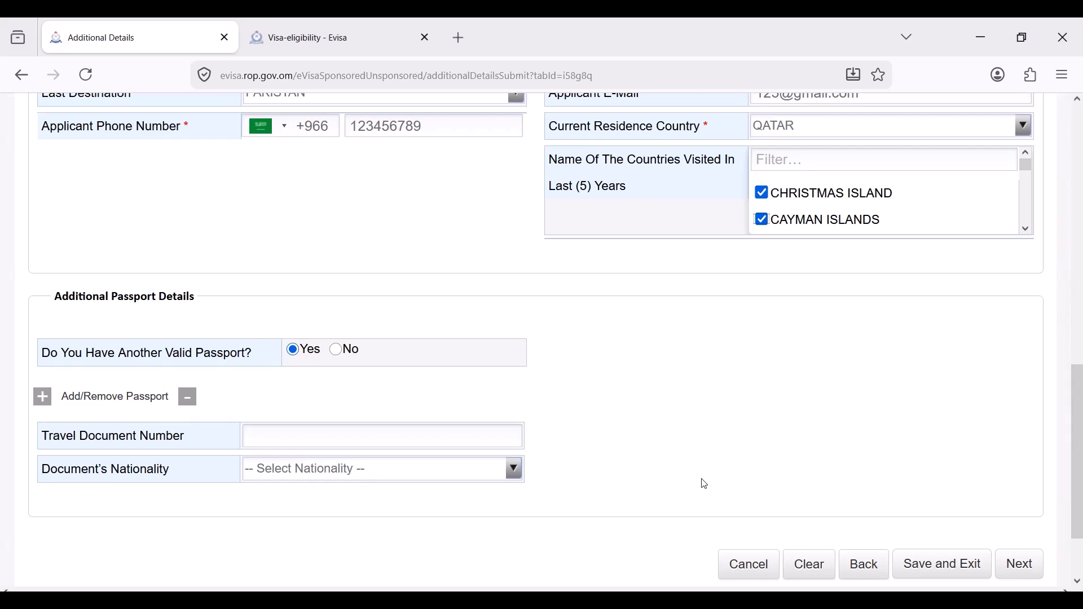
left_click(338, 350)
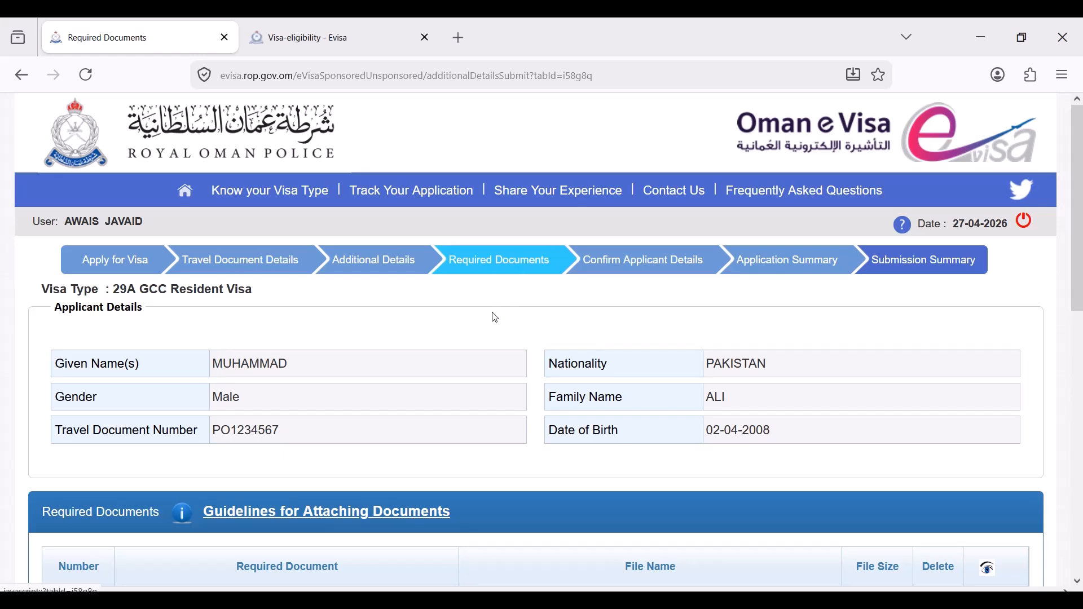
- Continue past the Required Documents page to Confirm Applicant Details
scroll(492, 316, "down", 5)
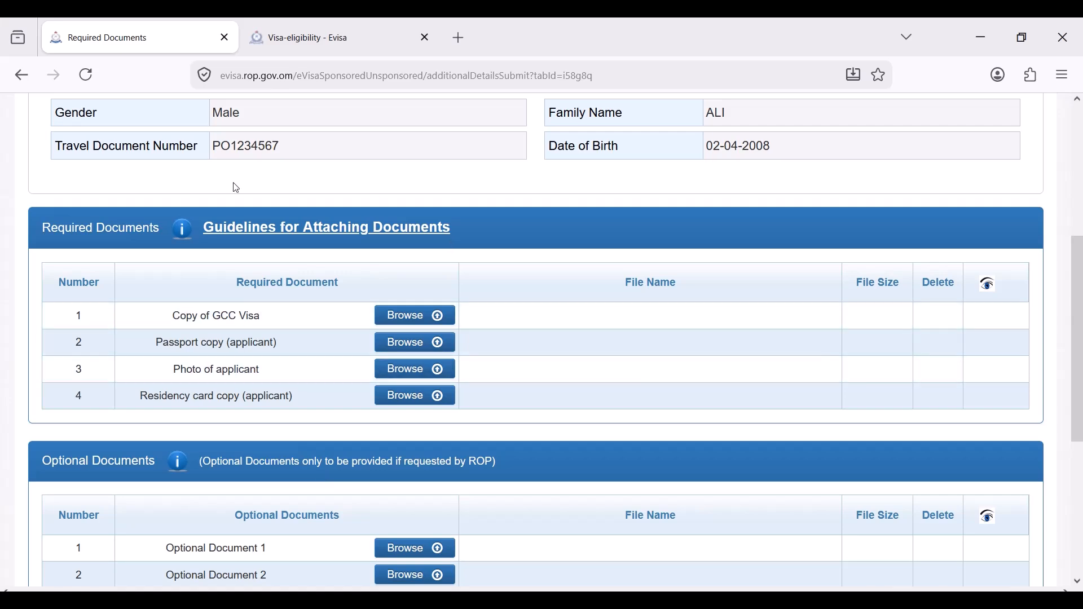
scroll(235, 186, "down", 5)
left_click(1021, 476)
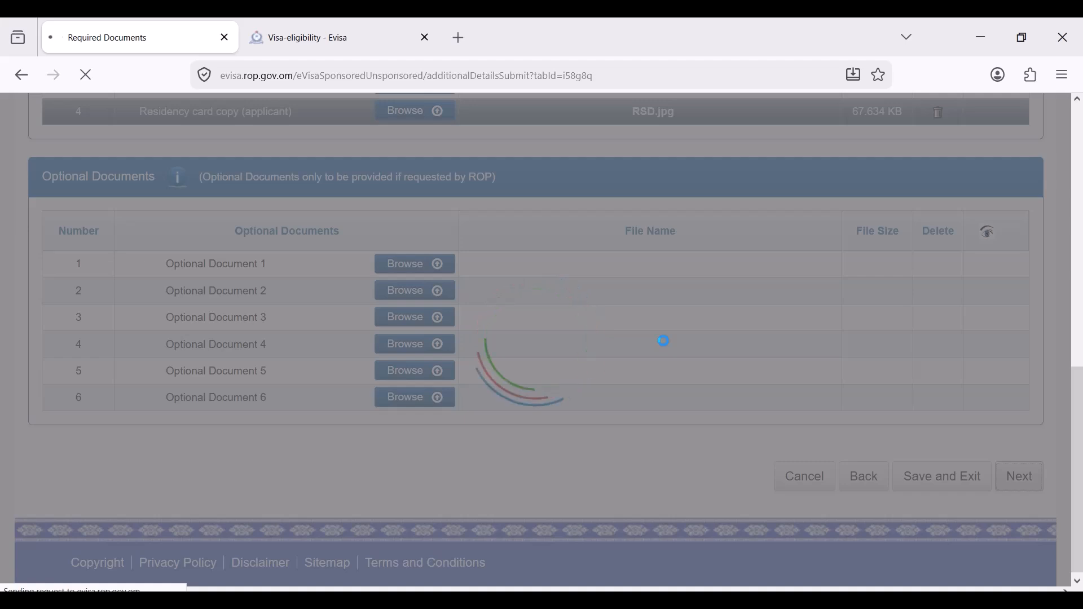
scroll(664, 341, "up", 3)
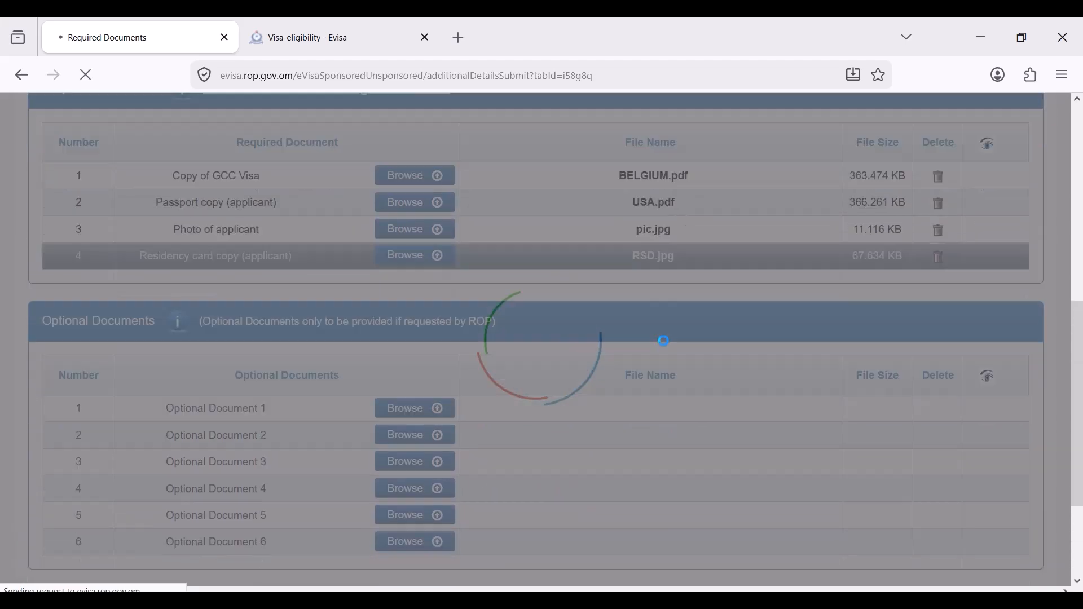
scroll(664, 341, "down", 3)
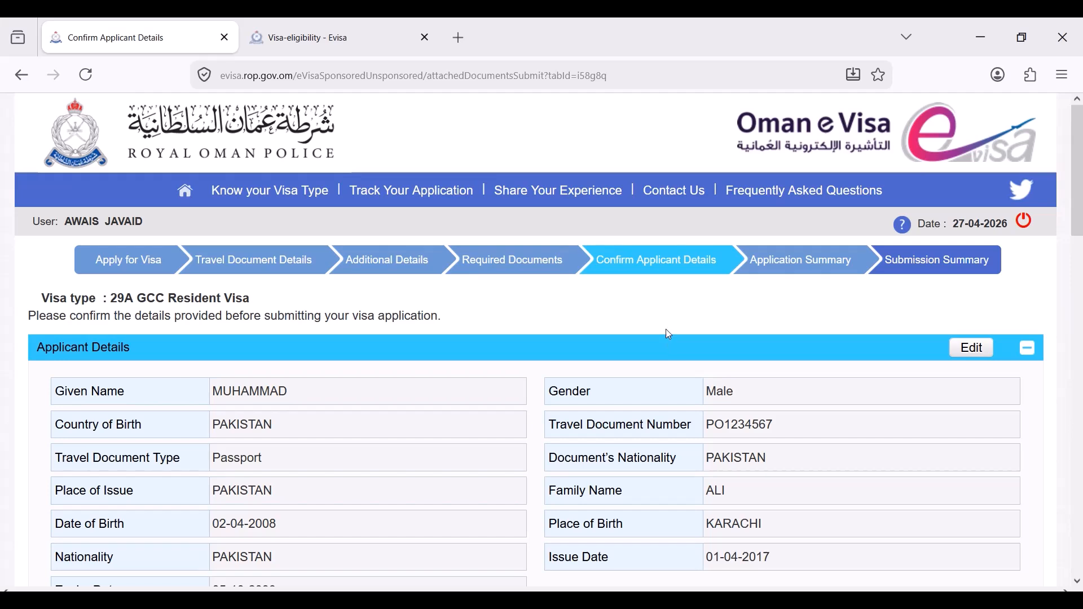
- Review the confirmation page, then submit the 29A application and accept the declaration
scroll(626, 371, "down", 5)
scroll(625, 370, "down", 10)
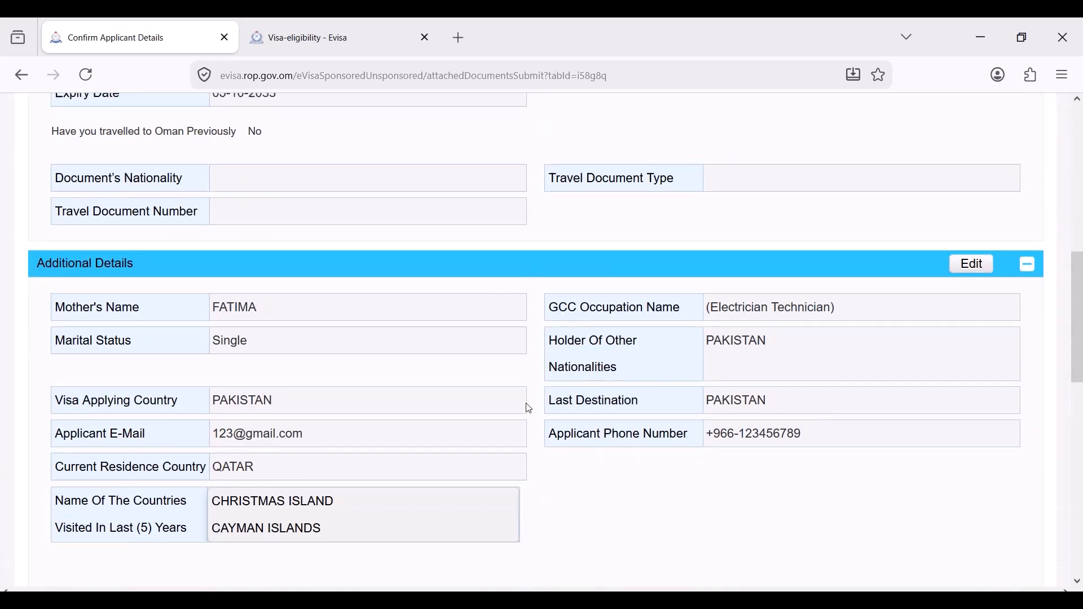
scroll(529, 410, "down", 5)
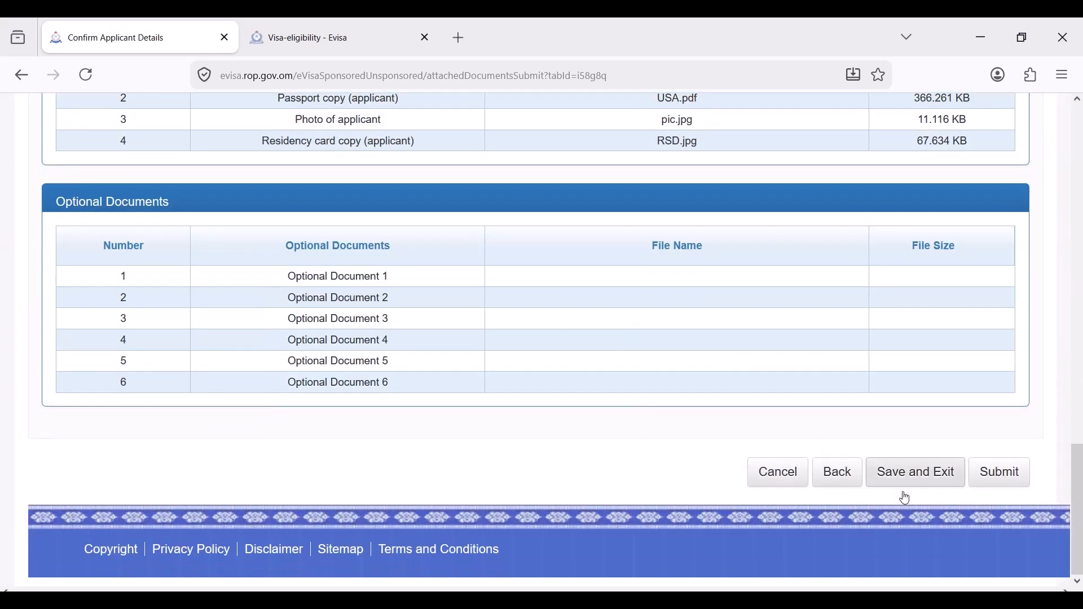
left_click(1006, 477)
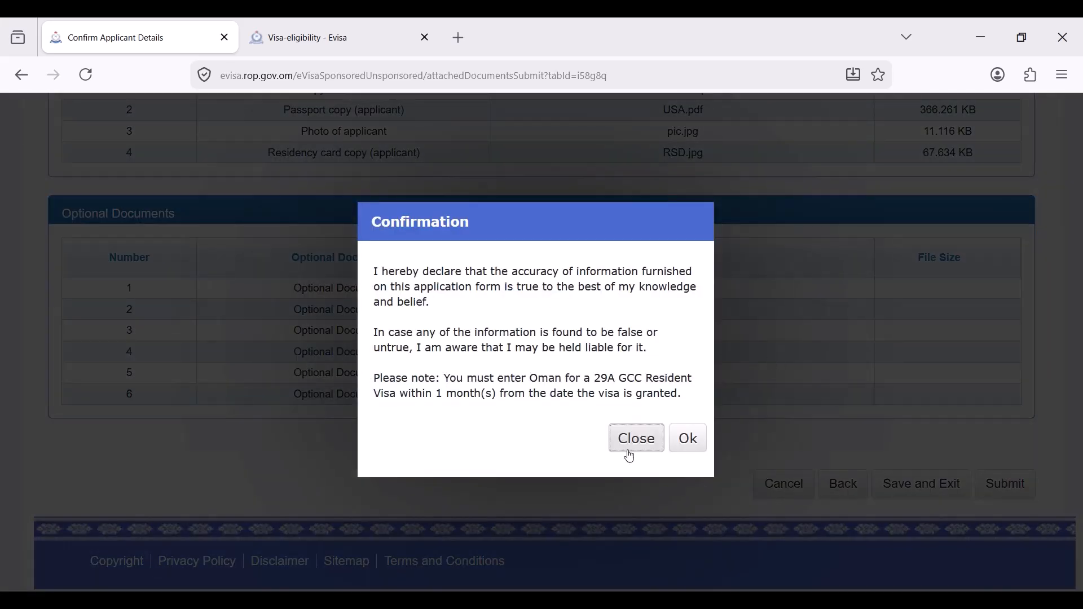
left_click(690, 440)
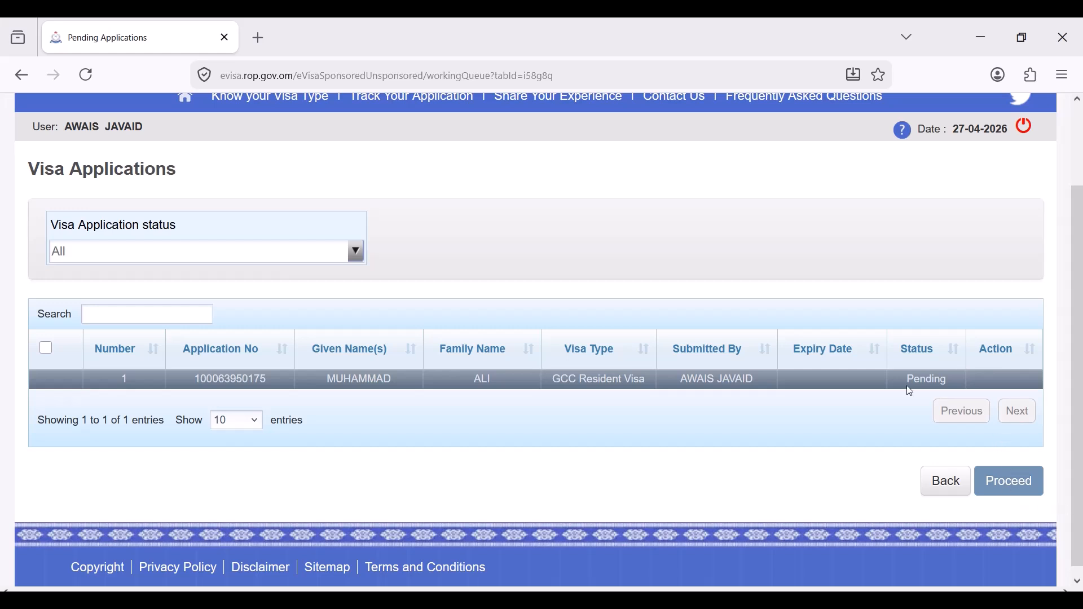
- Select all listed applications, proceed to payment, and dismiss the payment message
left_click(46, 348)
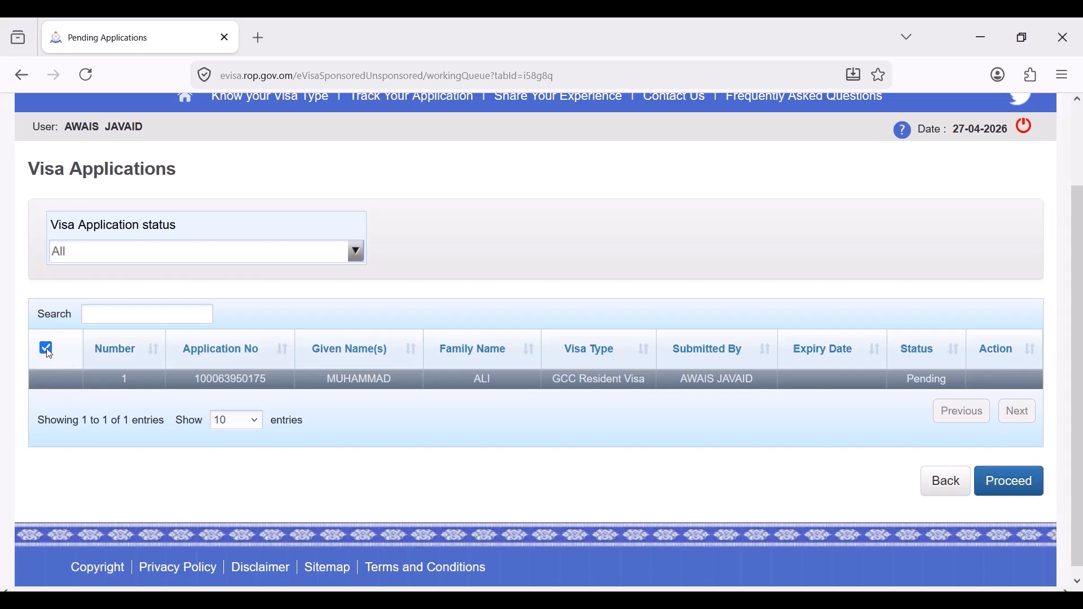
left_click(1031, 495)
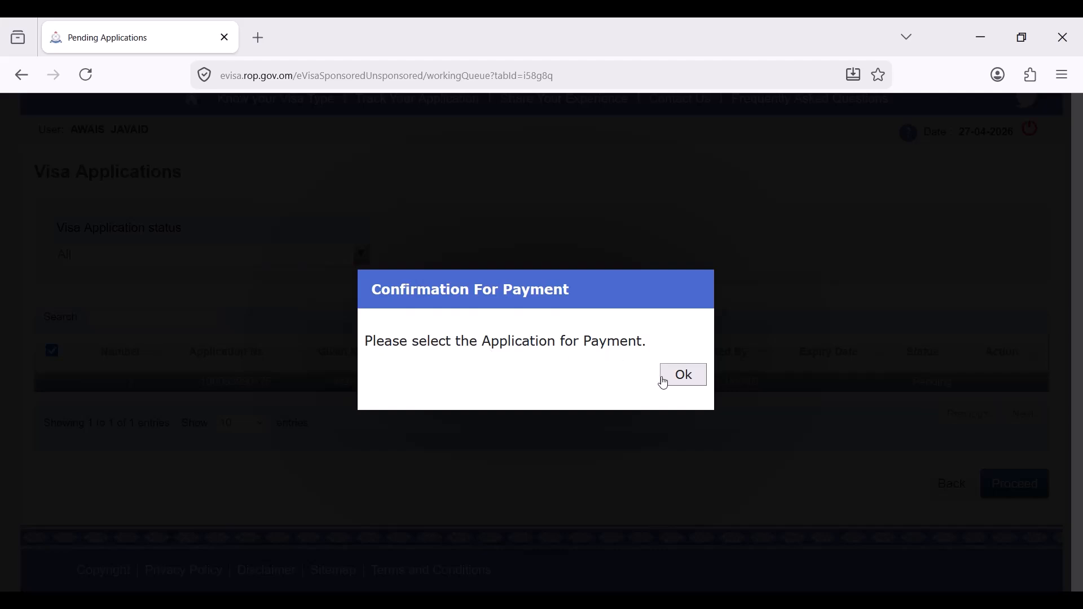
left_click(664, 384)
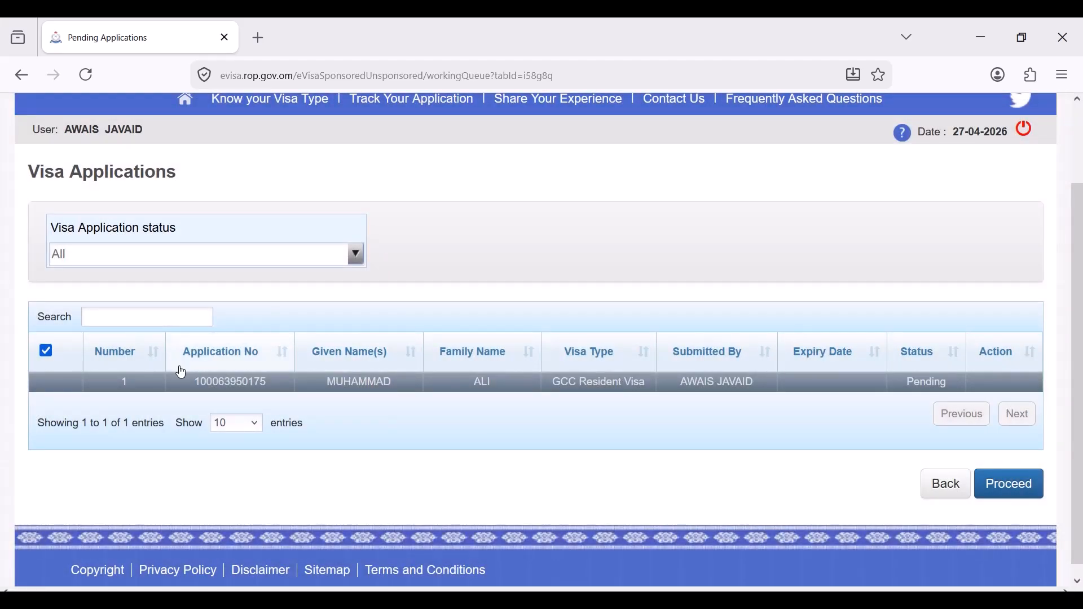
- Sort the applications by Number in reverse order
left_click(127, 360)
left_click(103, 360)
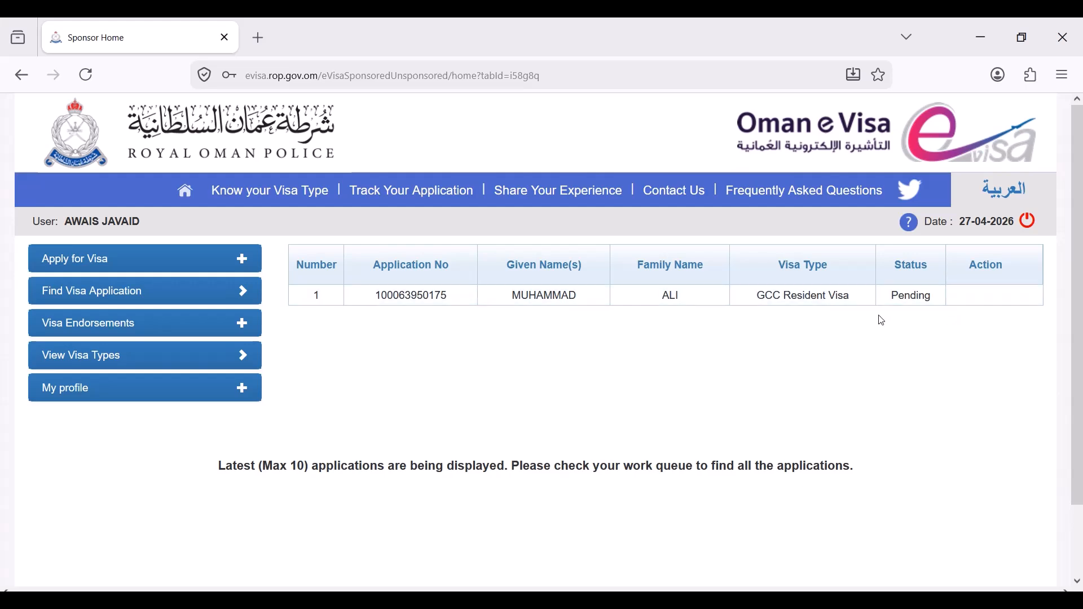
scroll(429, 432, "down", 2)
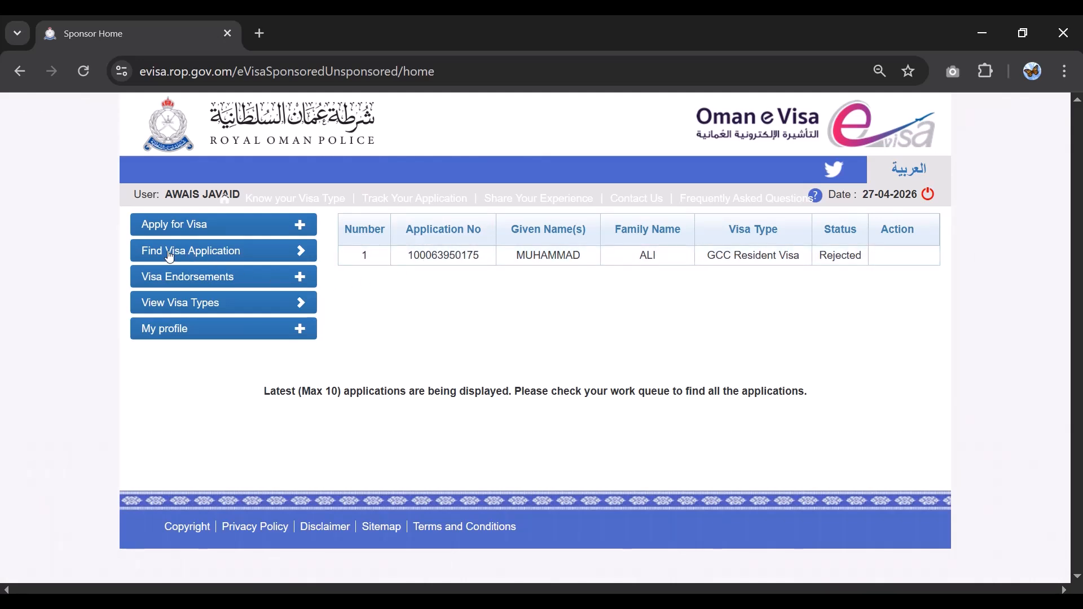
- Open the Find Visa Application search list
left_click(301, 255)
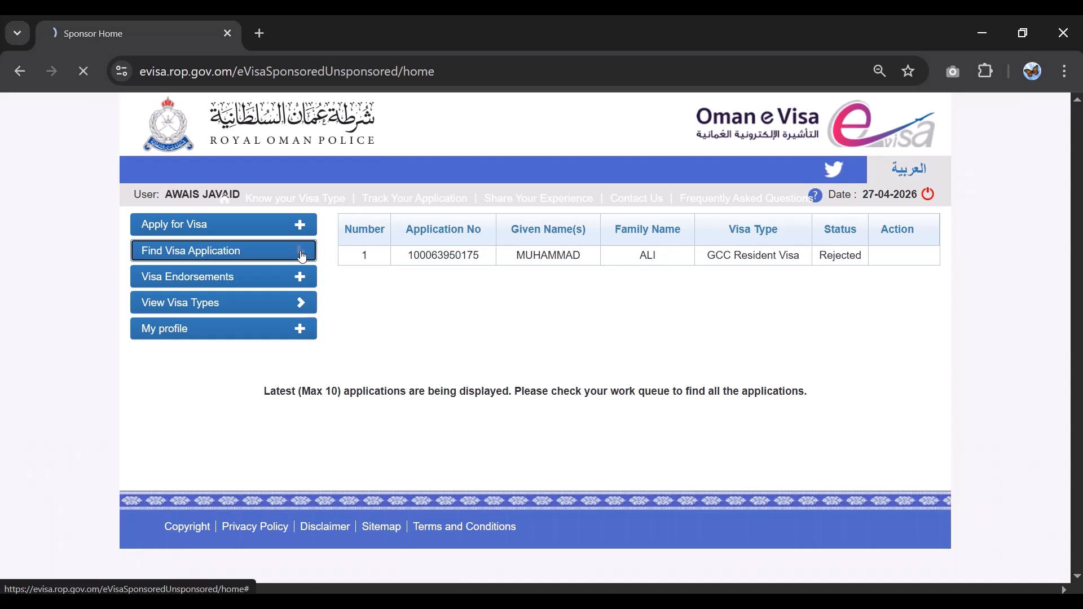